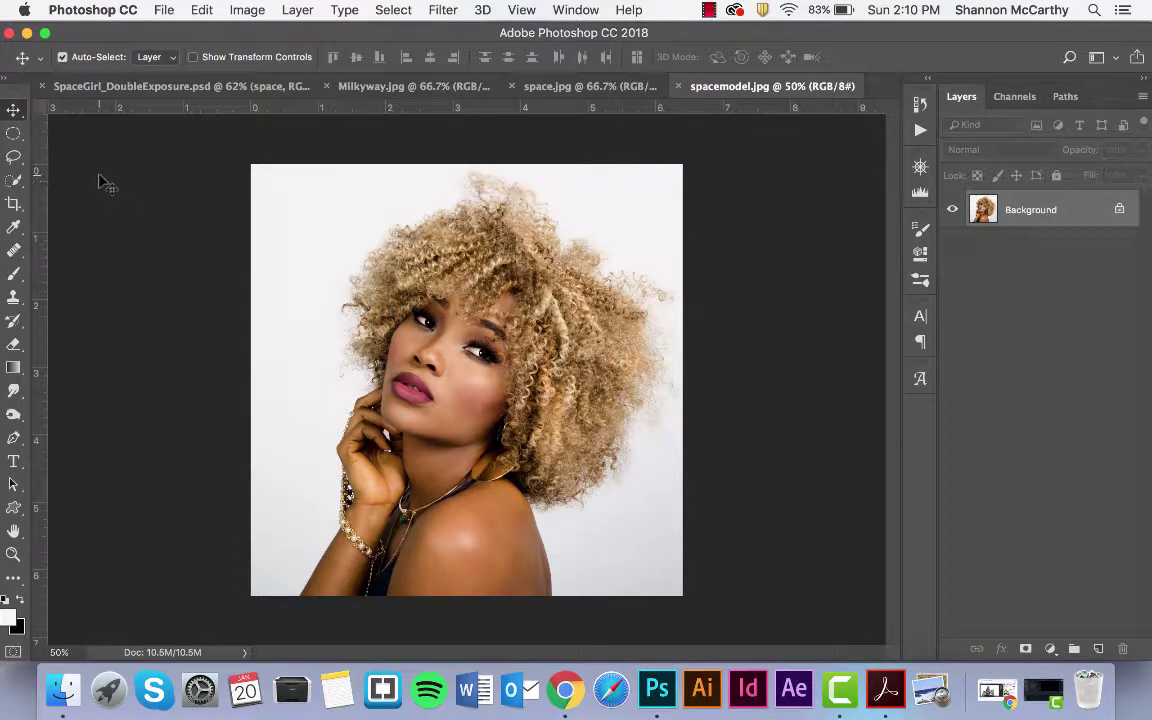
Select the light background around the model with Quick Selection, subtracting the curls at the top of her hair from the selection.
key(w)
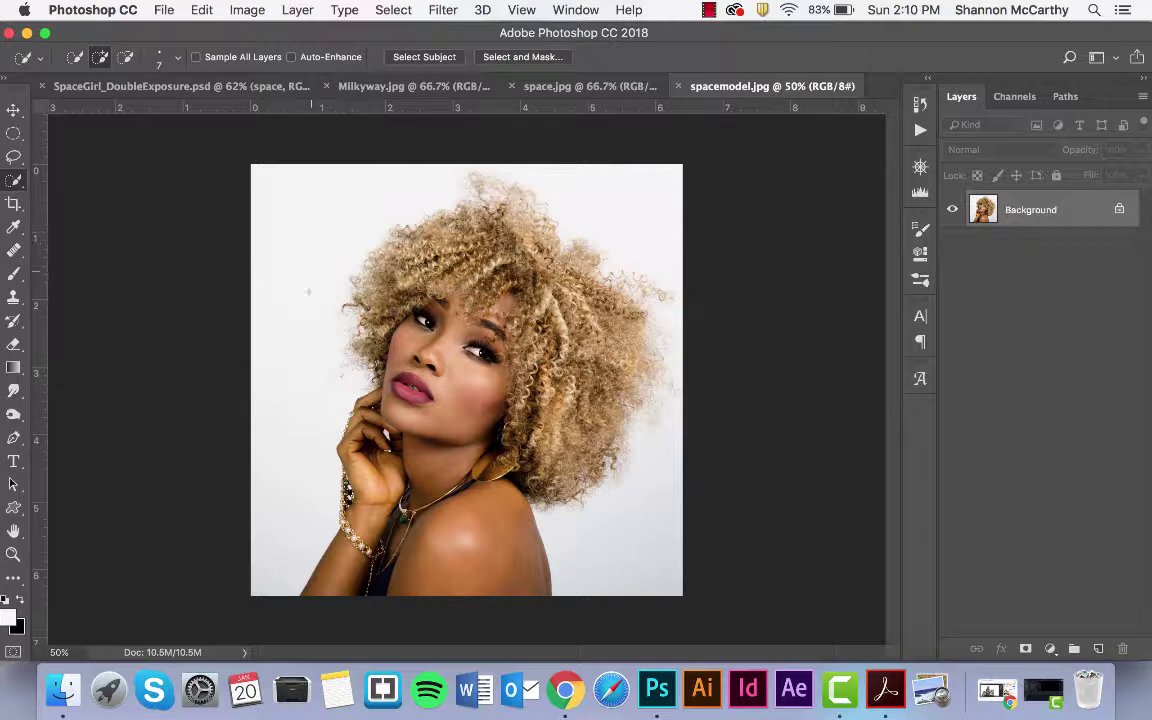
drag(275, 565, 289, 420)
mouse_move(328, 384)
mouse_down()
mouse_move(330, 246)
mouse_move(430, 180)
mouse_move(500, 165)
mouse_move(614, 175)
mouse_move(614, 320)
mouse_up()
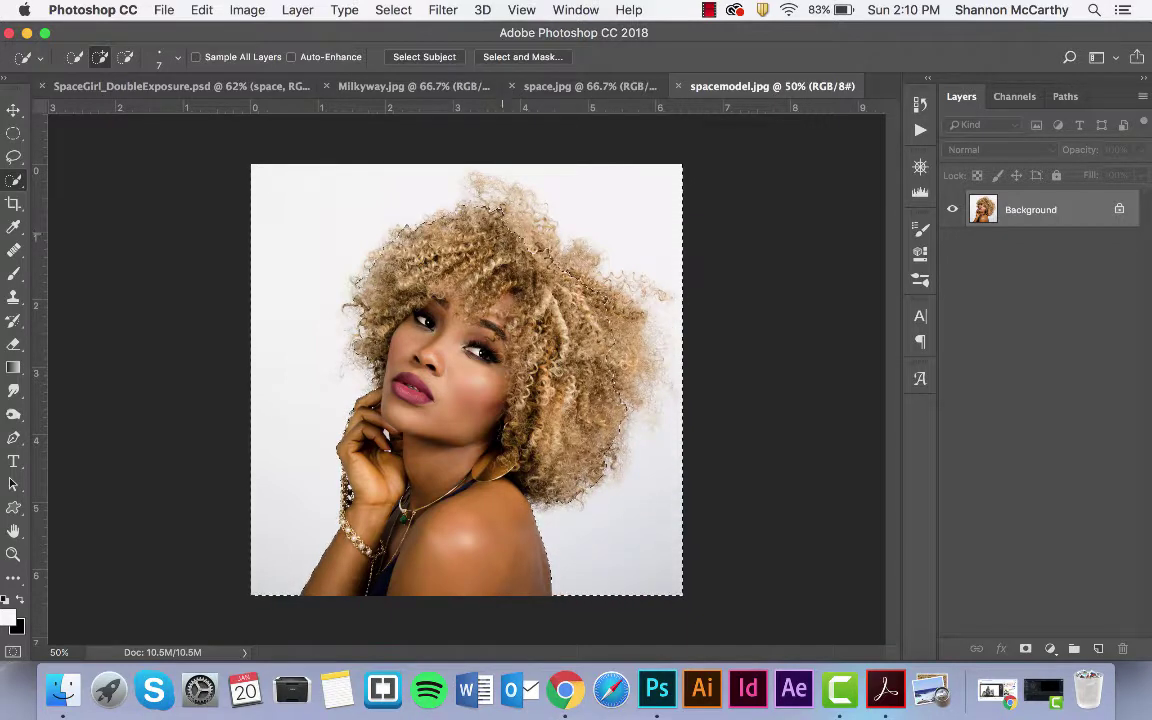
key(alt)
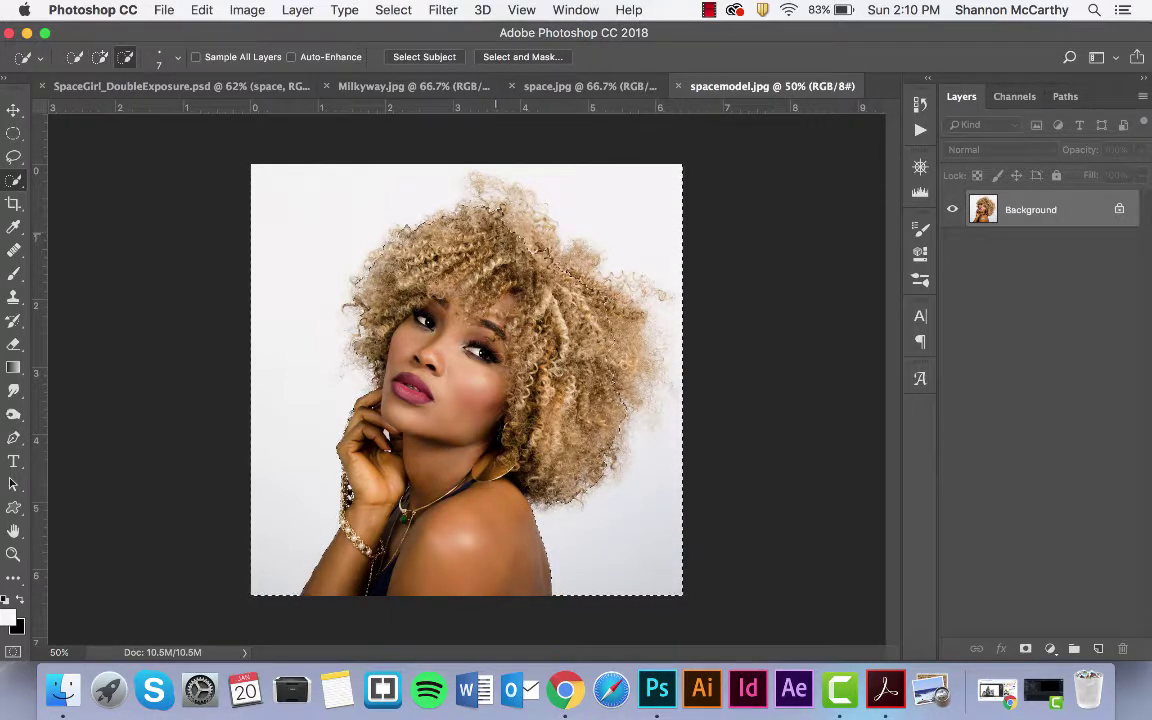
drag(495, 237, 478, 190)
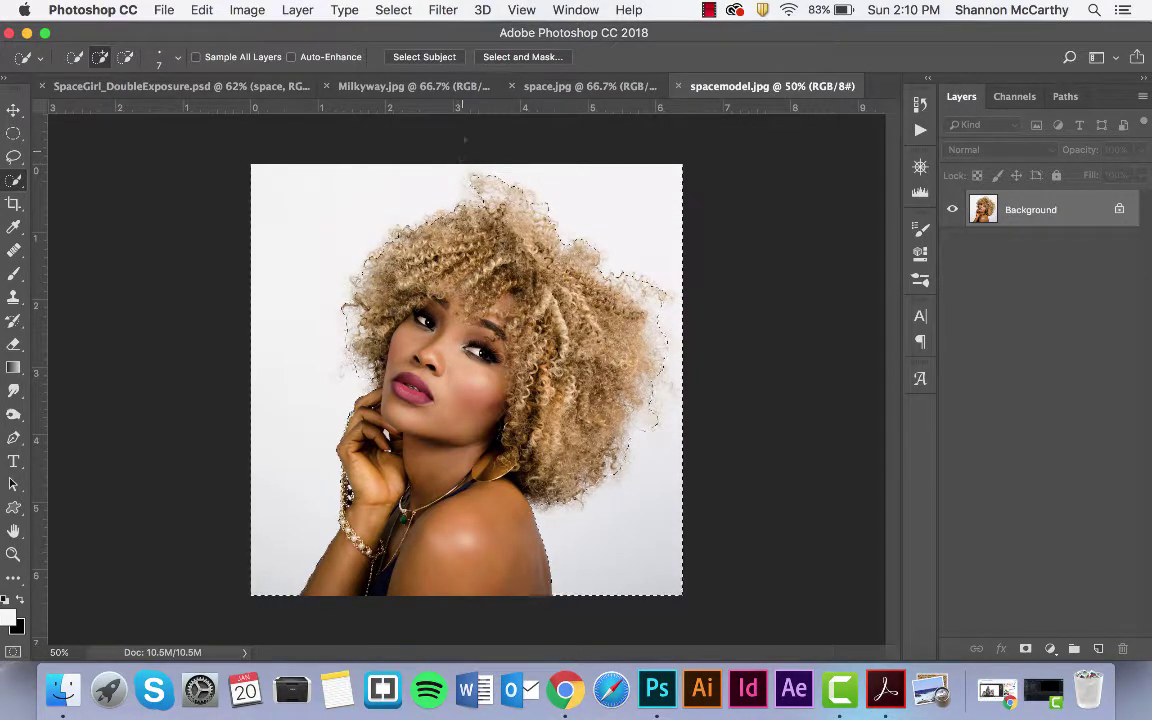
Invert the selection so it covers the model, and open it in Select and Mask.
click(393, 9)
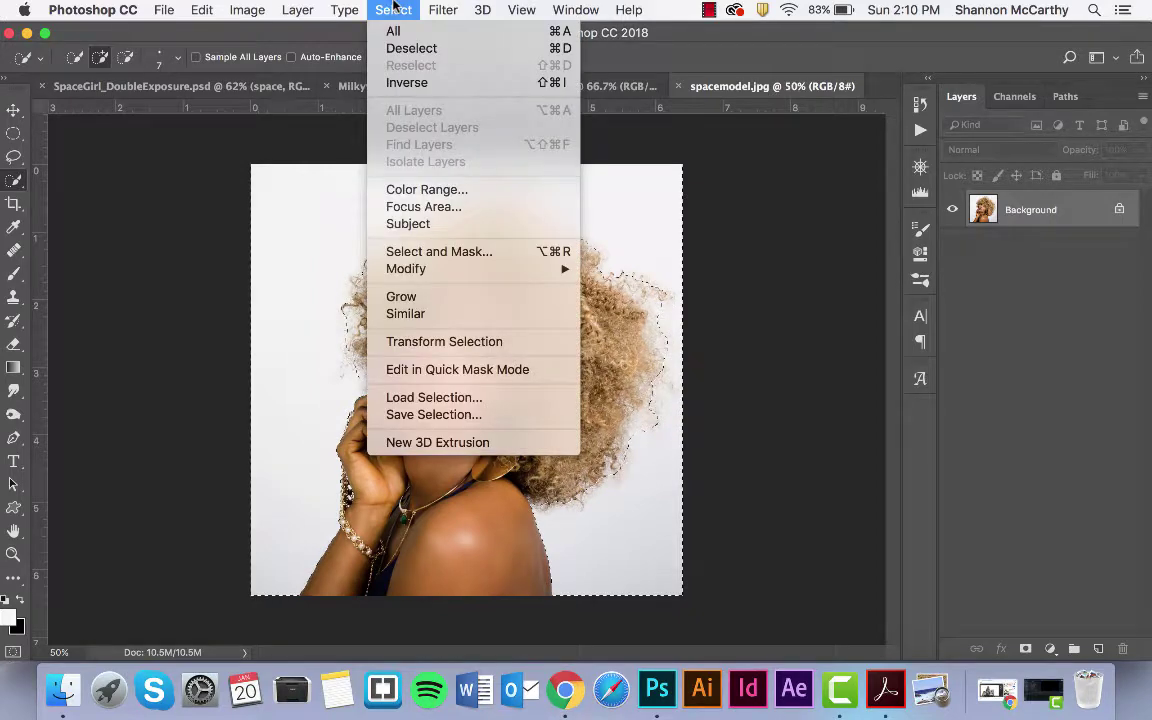
click(408, 82)
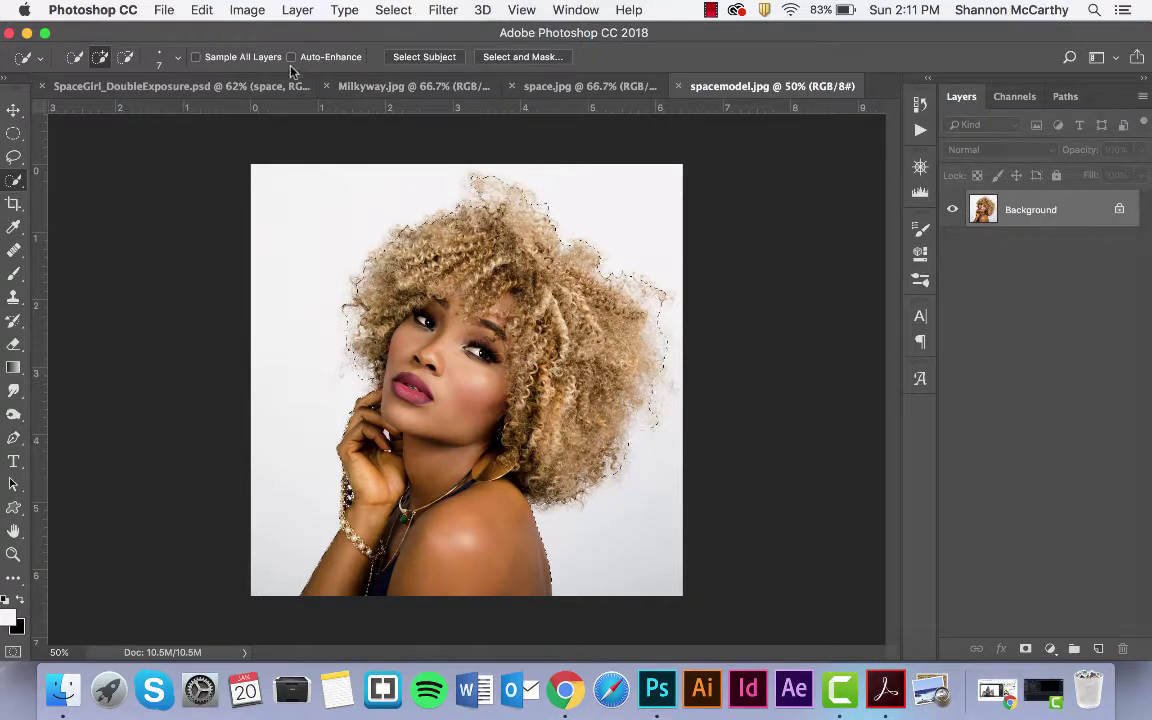
click(508, 58)
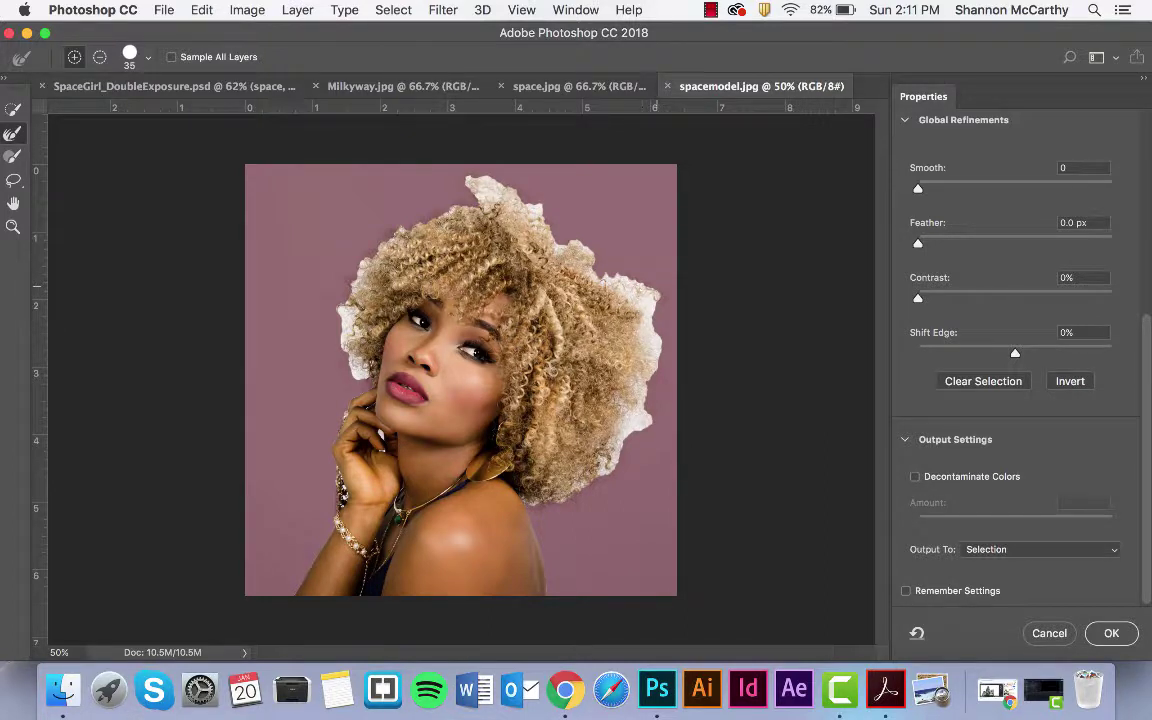
Keep the Overlay view and brush along the outer edge of the curly hair with the Refine Edge Brush.
scroll(995, 166, up, 10)
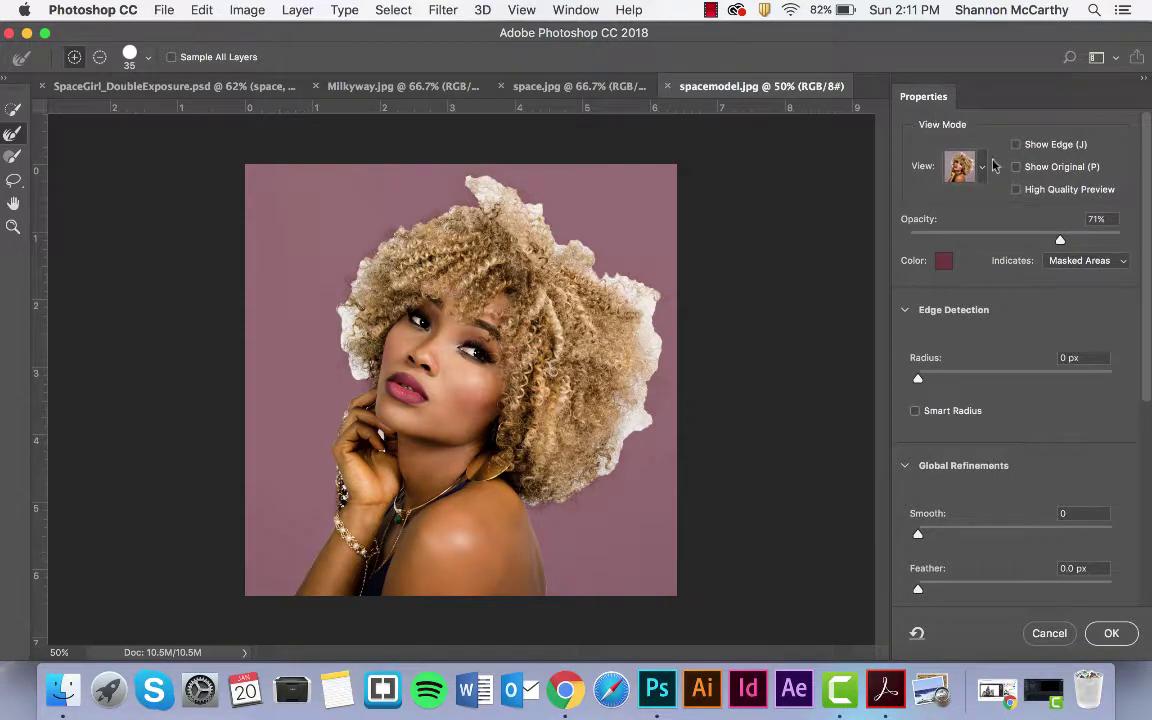
click(978, 167)
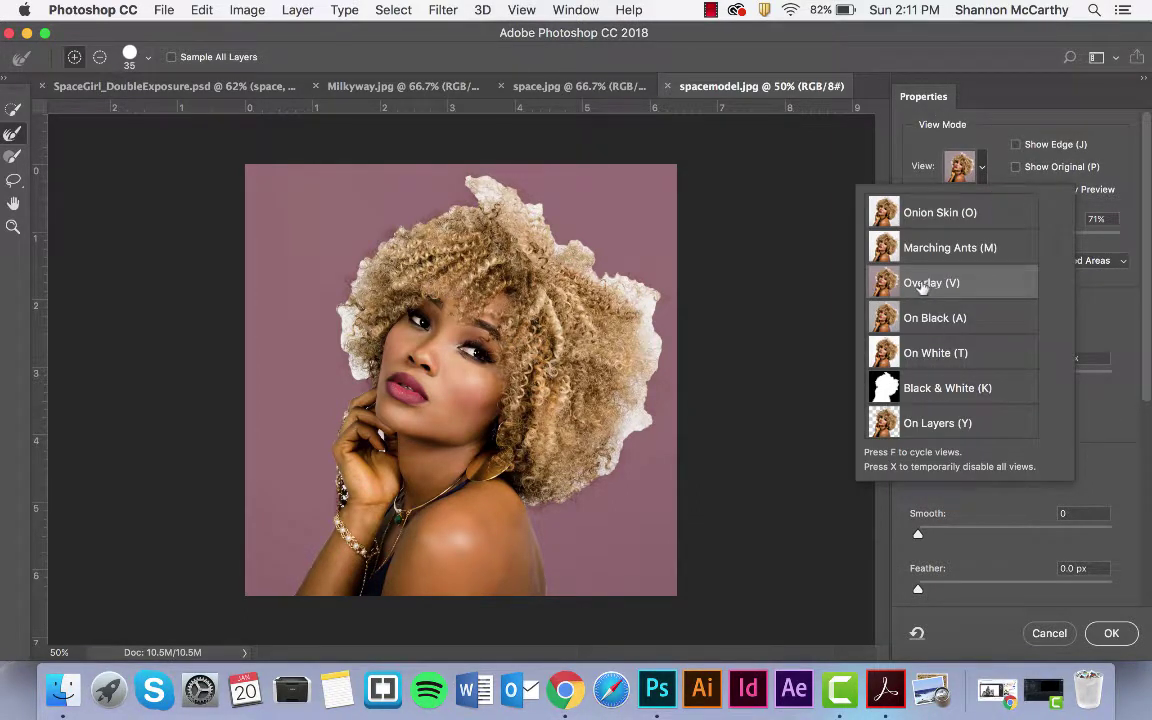
click(970, 127)
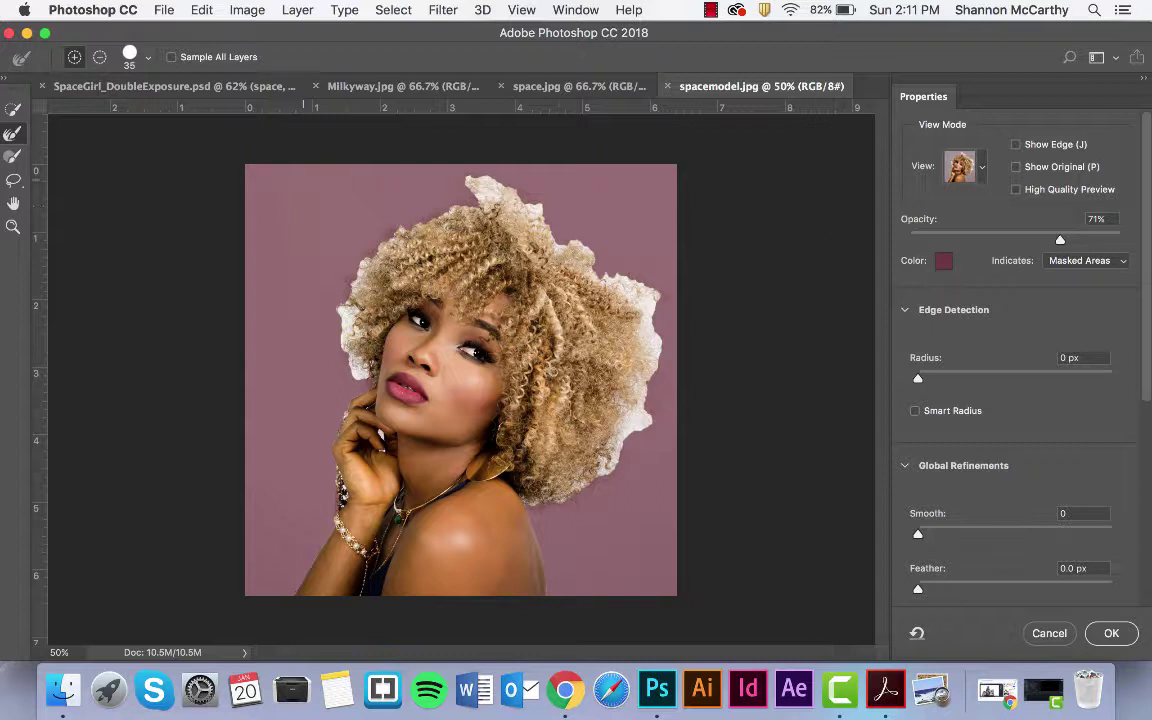
click(12, 136)
drag(371, 256, 348, 274)
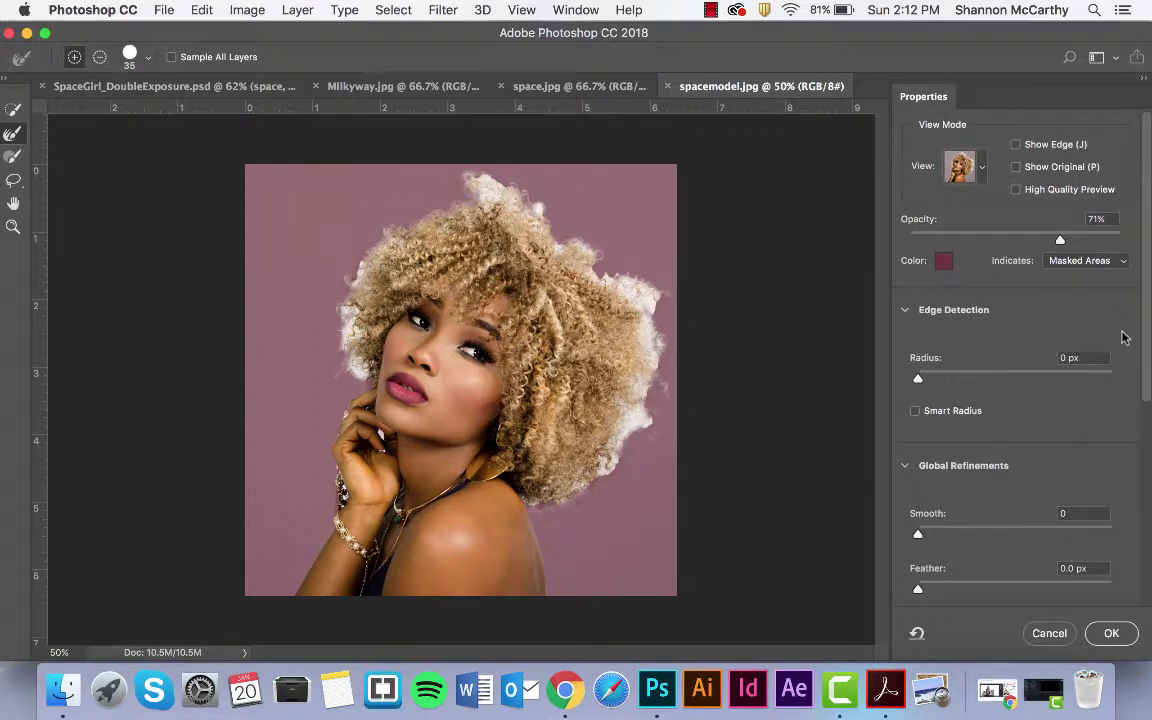
Output the refined selection to a new layer.
scroll(1124, 334, down, 3)
scroll(1124, 334, down, 3)
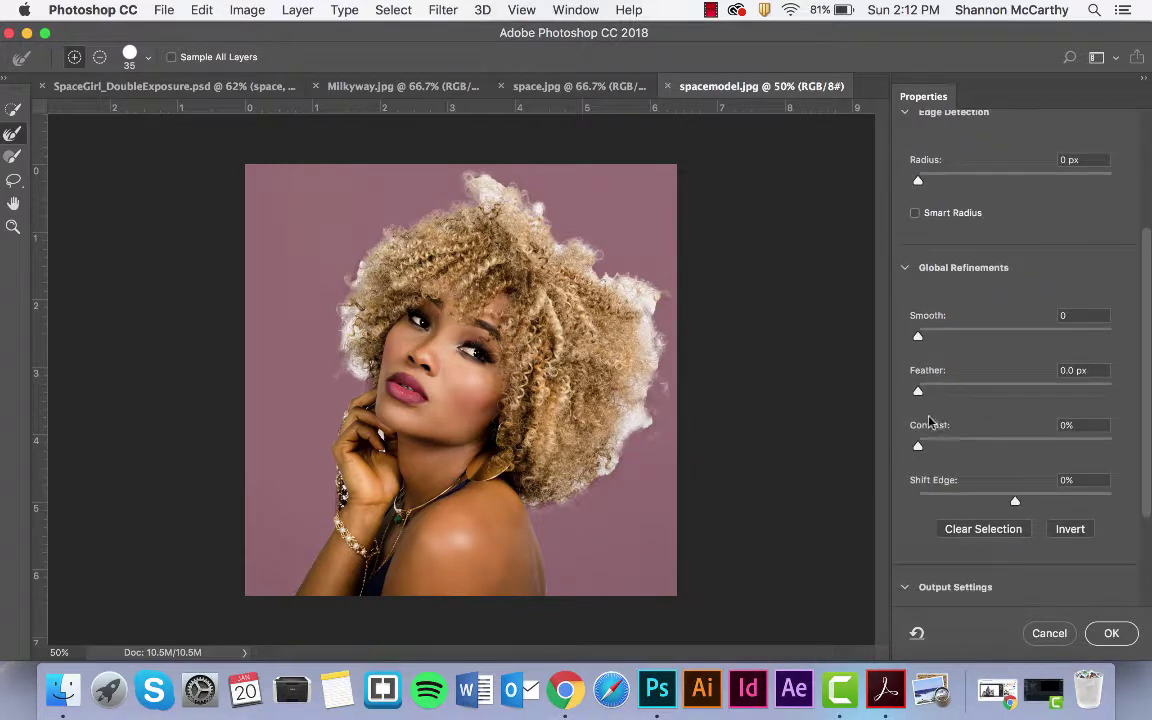
scroll(940, 500, down, 3)
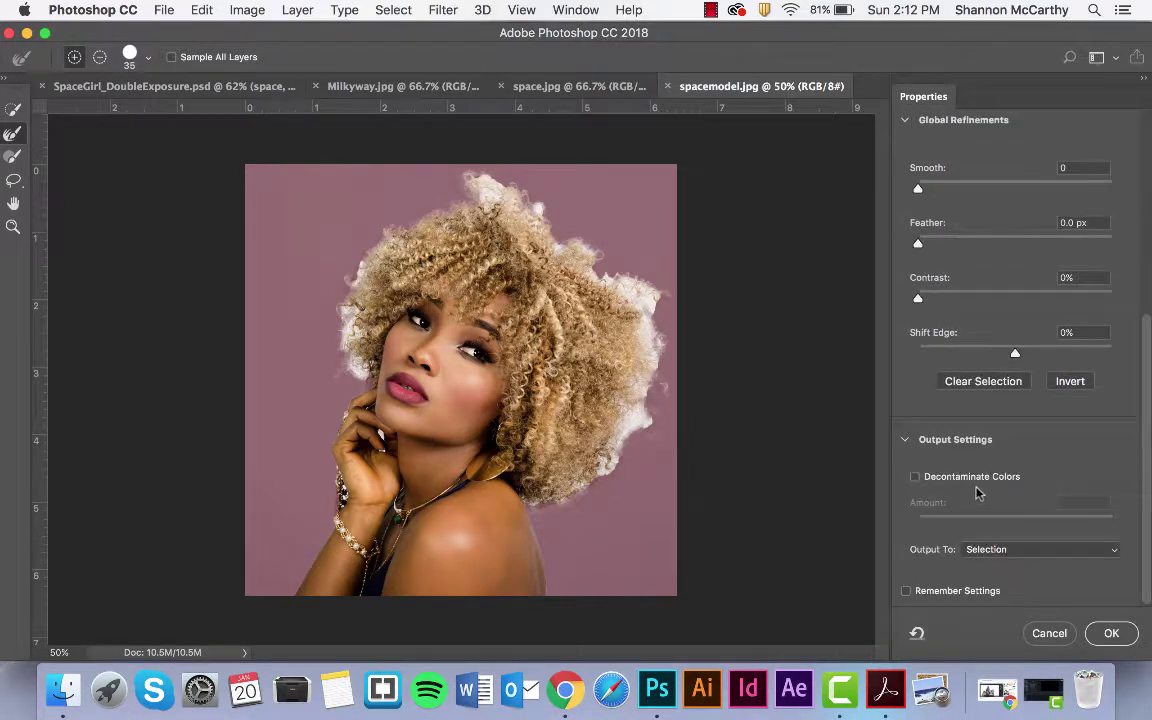
click(1043, 550)
click(995, 572)
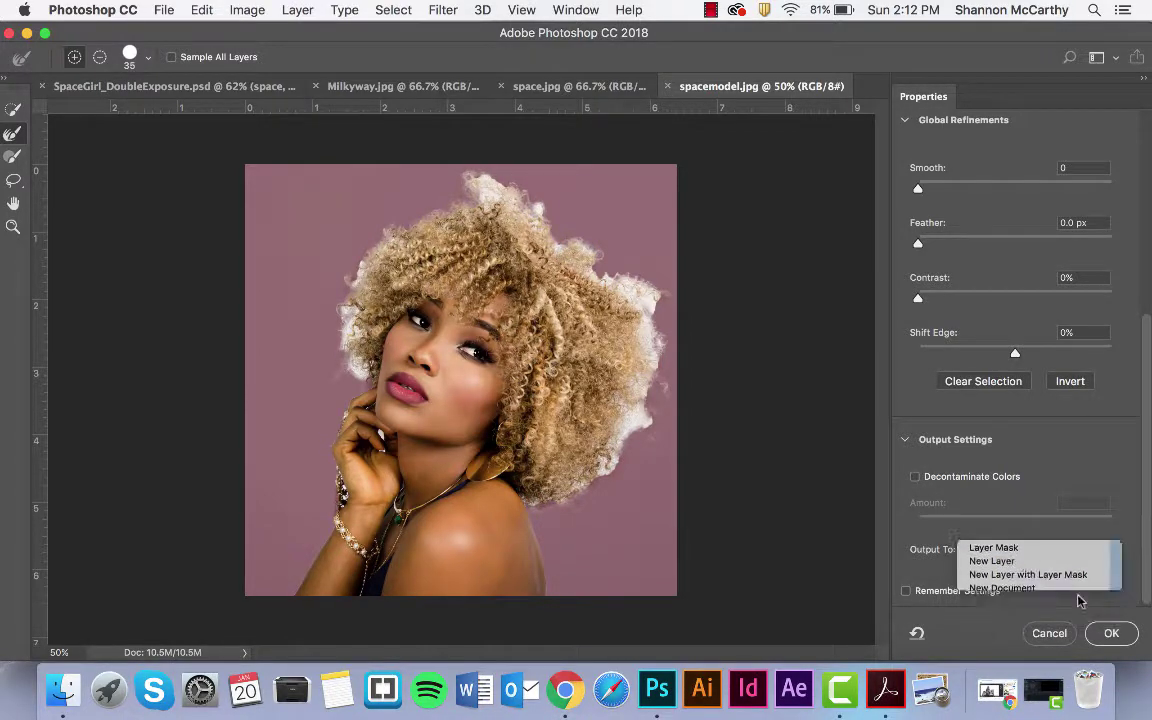
click(1111, 634)
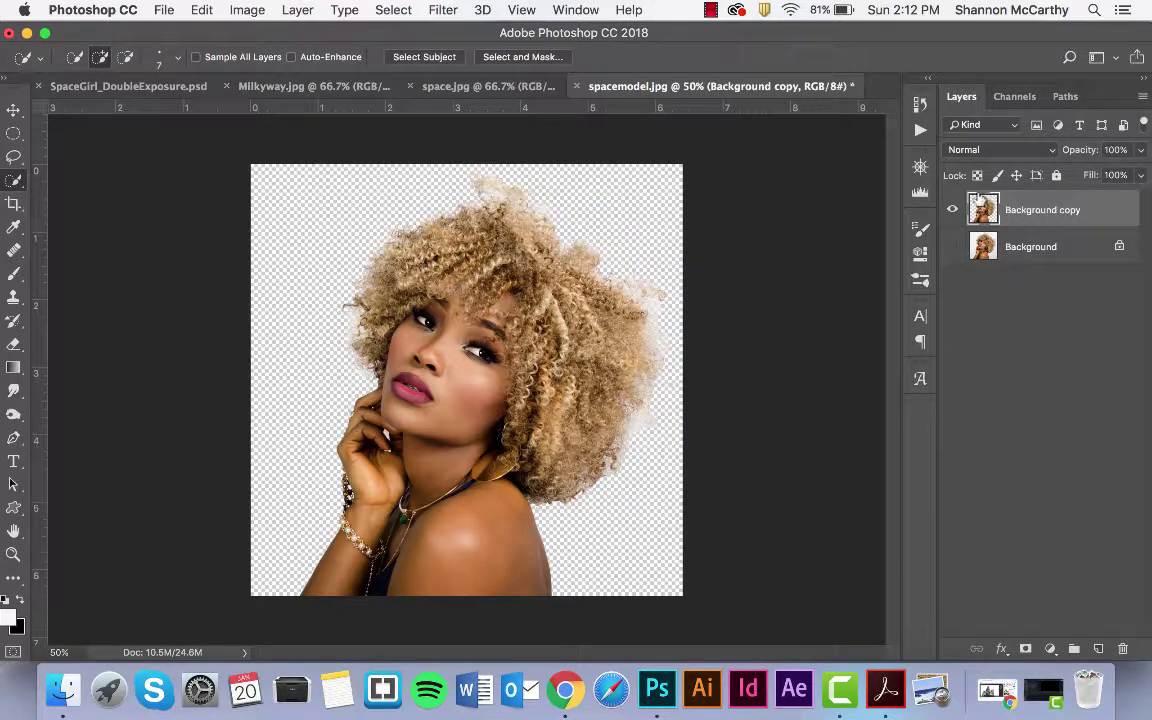
Rename the original Background layer "model", then lock and hide it.
double_click(1028, 250)
text(me)
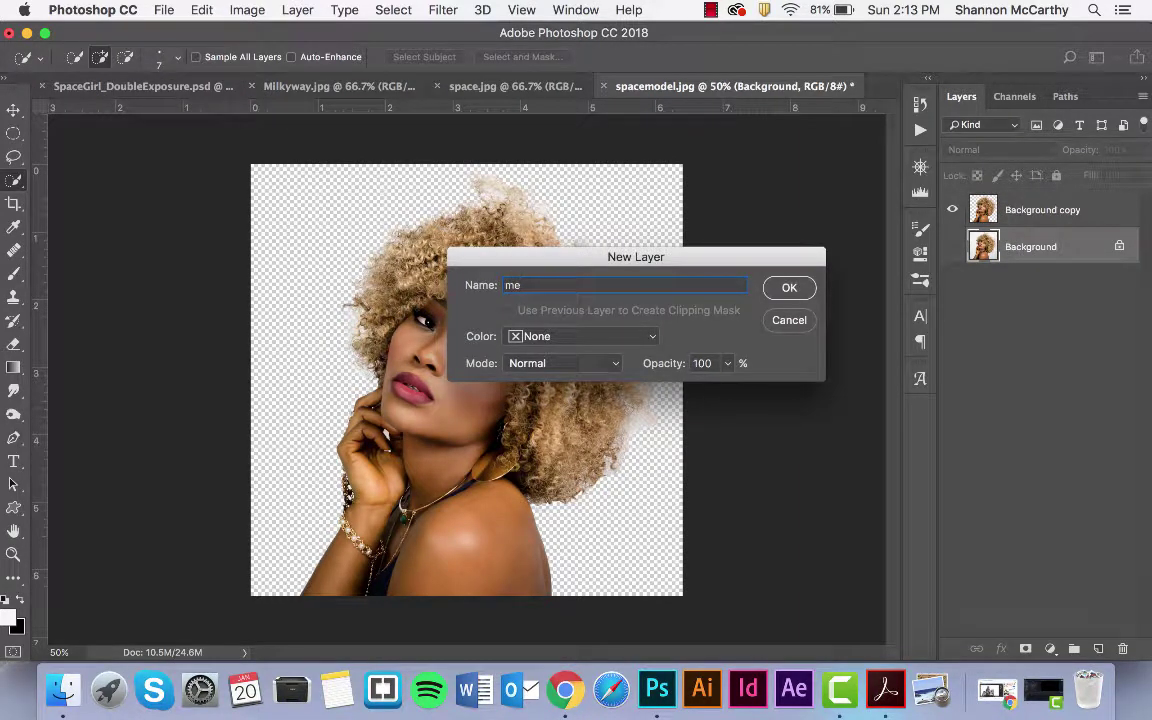
key(BackSpace)
text(odel)
key(Return)
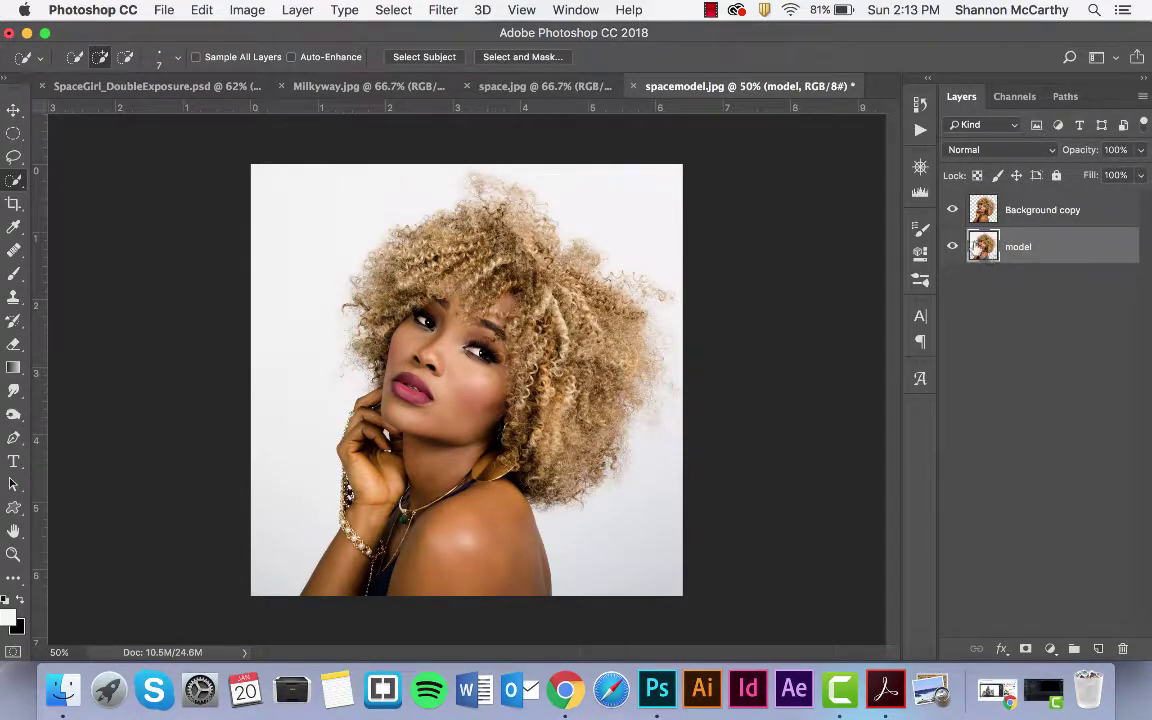
click(1056, 175)
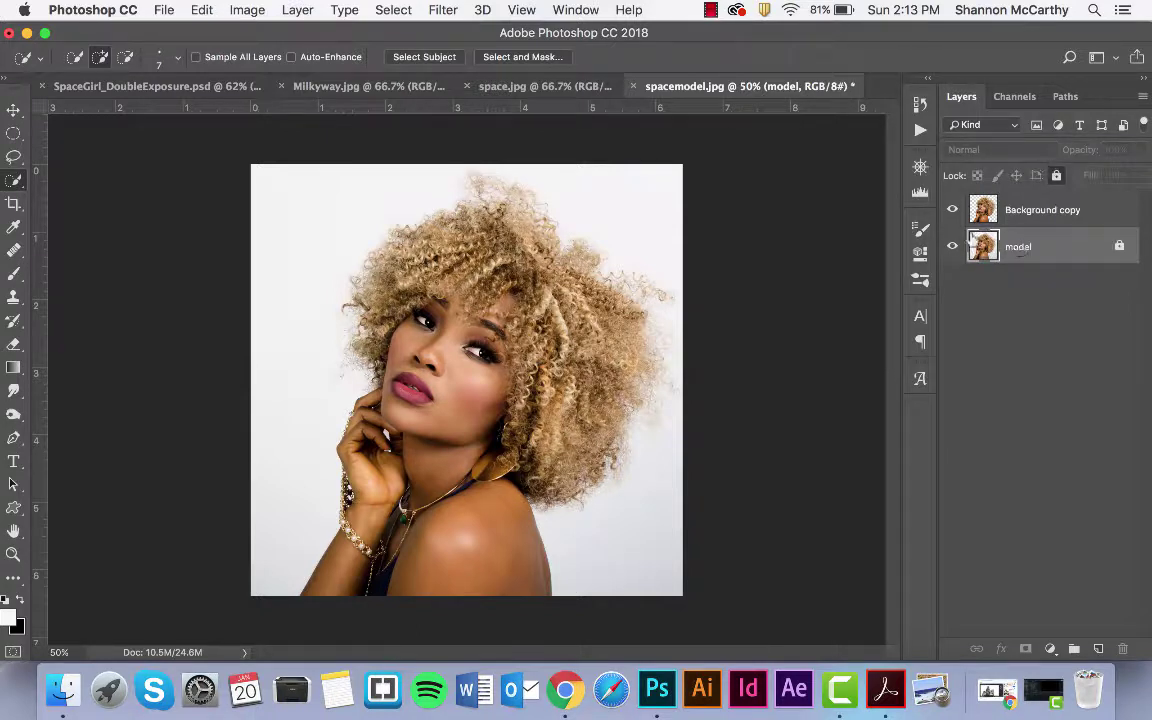
click(952, 246)
Rename the cut-out Background copy layer "model".
double_click(1062, 211)
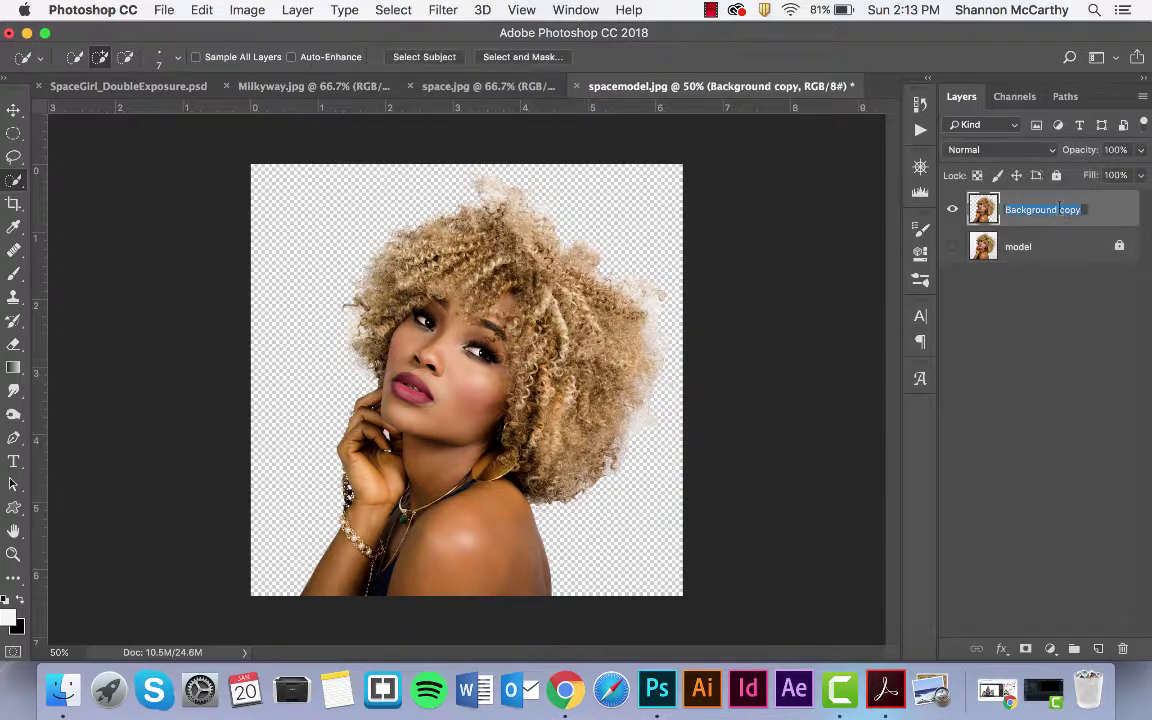
text(me)
text(del)
key(Return)
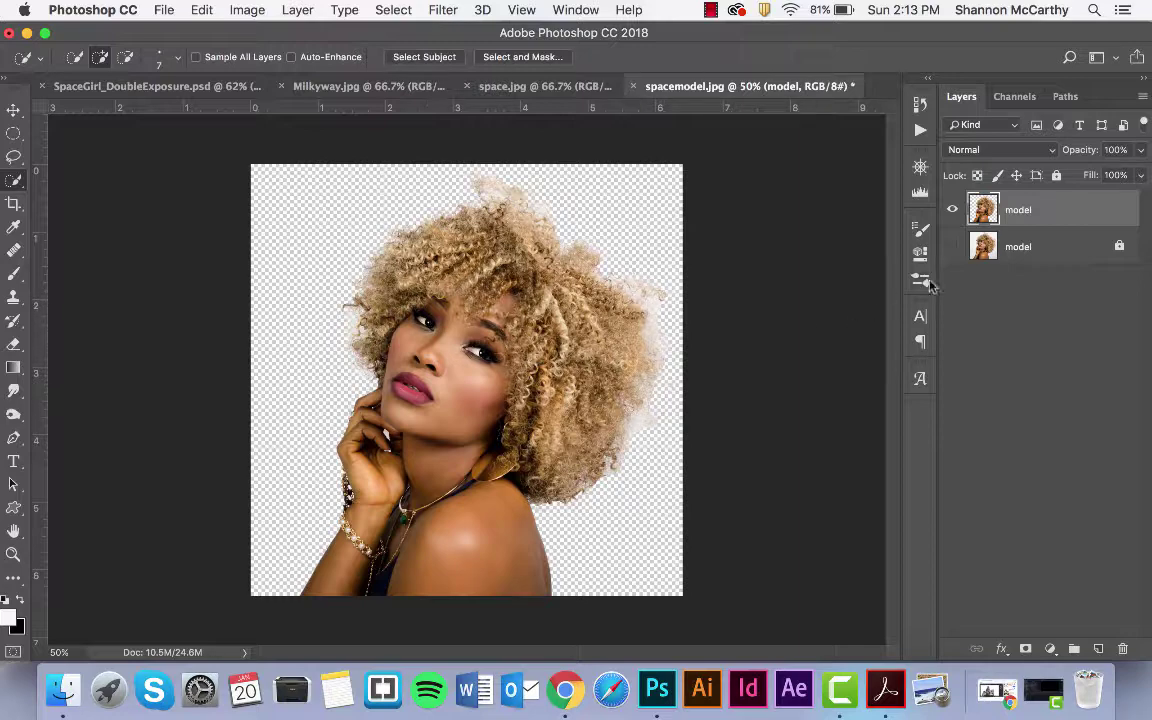
Add a layer named "white back" directly beneath the cut-out model layer and fill it with the white foreground color.
click(1097, 649)
drag(1030, 210, 1026, 247)
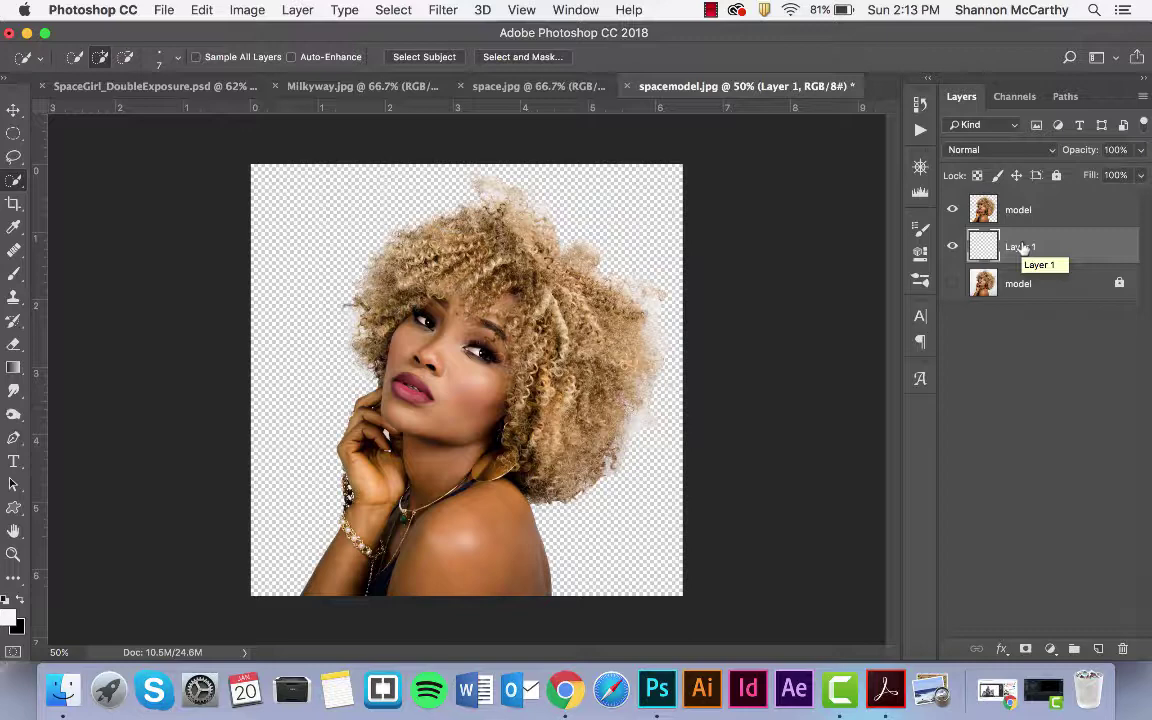
double_click(1022, 247)
text(white back)
key(Return)
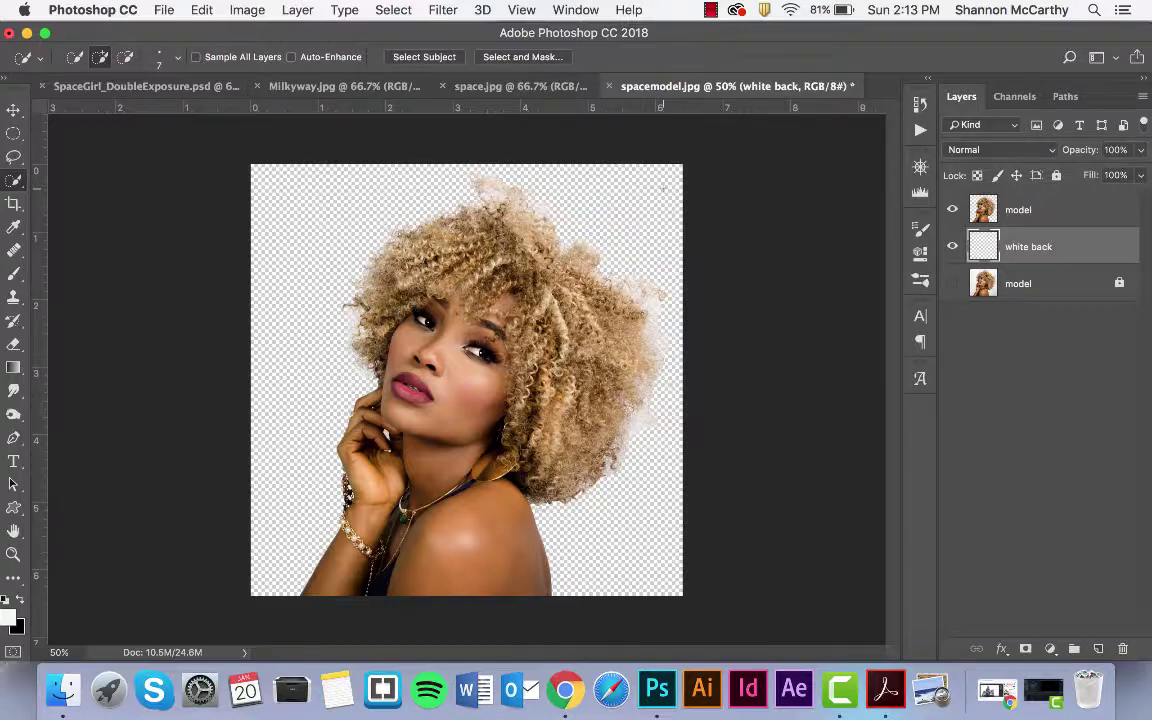
key(alt+BackSpace)
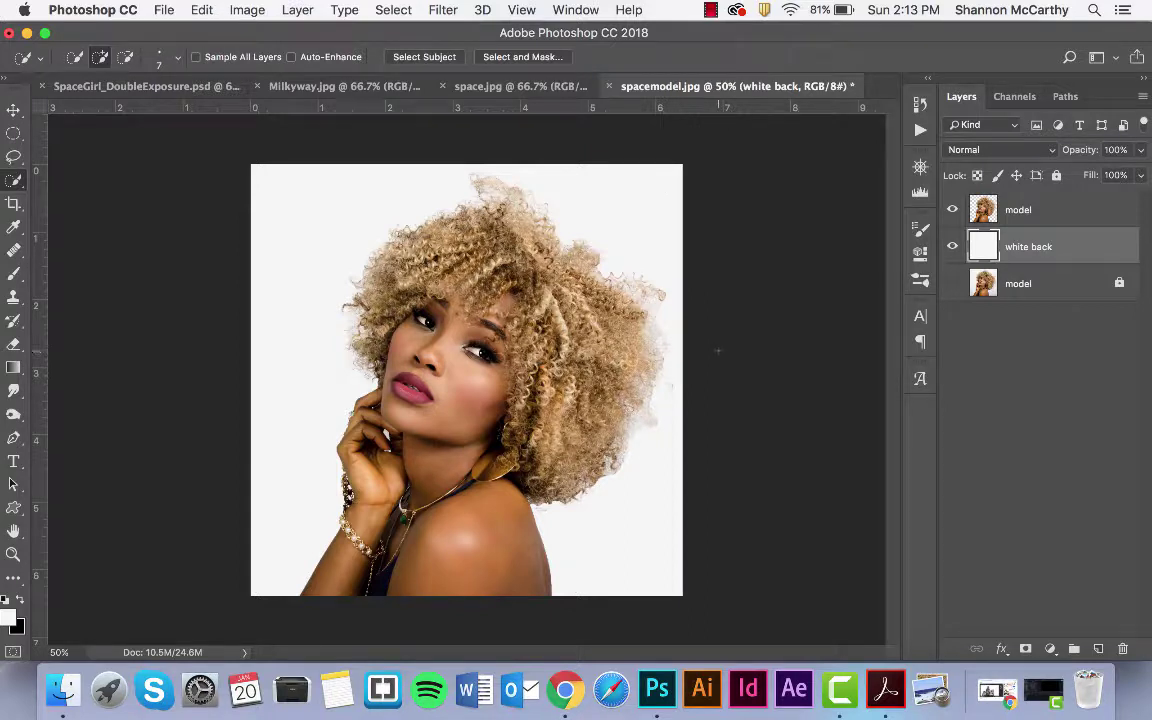
Add a Black & White adjustment layer above the cut-out model layer.
click(1048, 649)
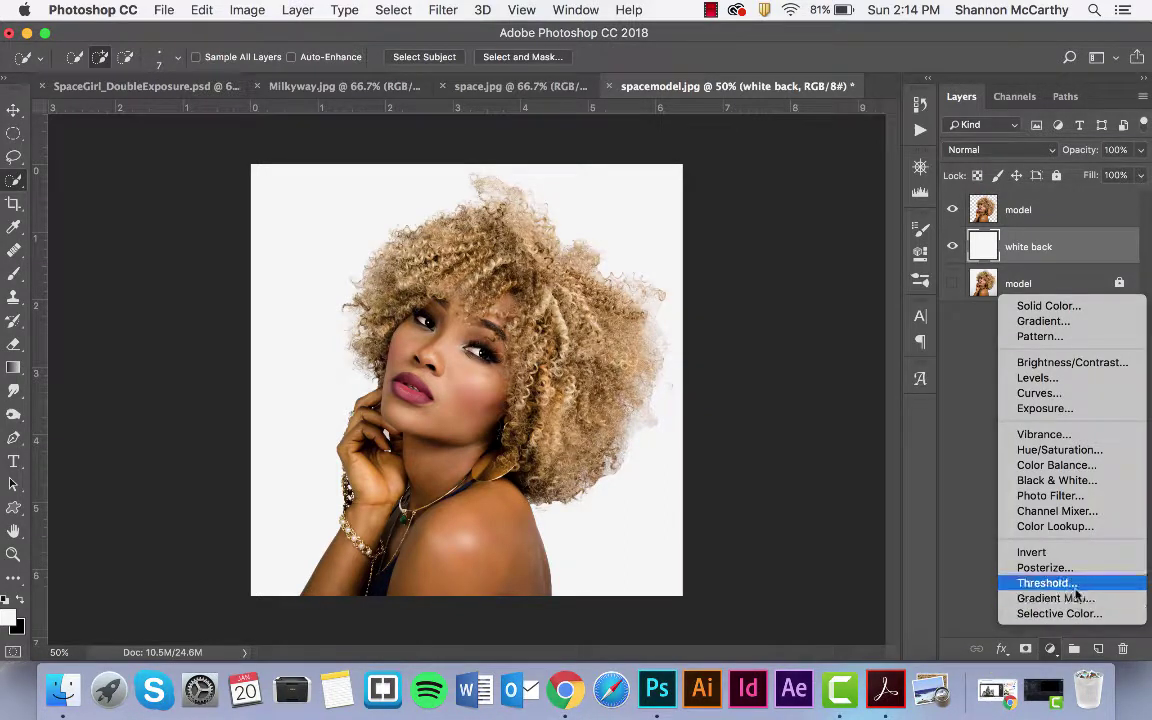
click(1097, 482)
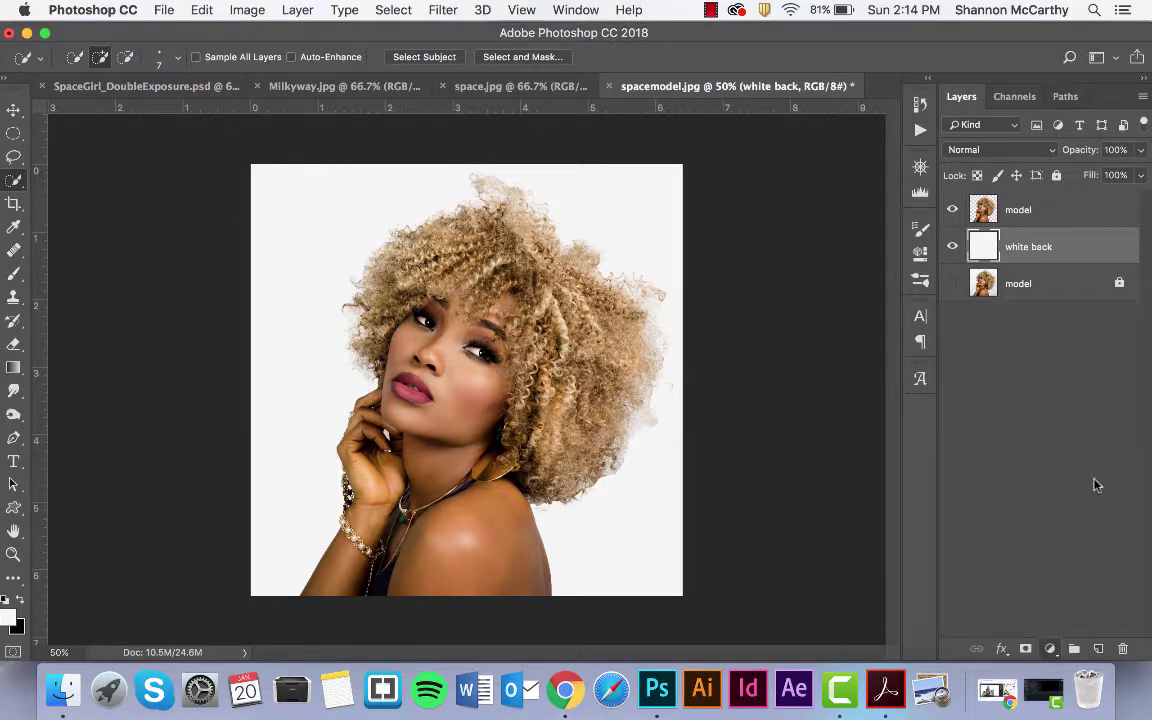
drag(1090, 191, 1040, 265)
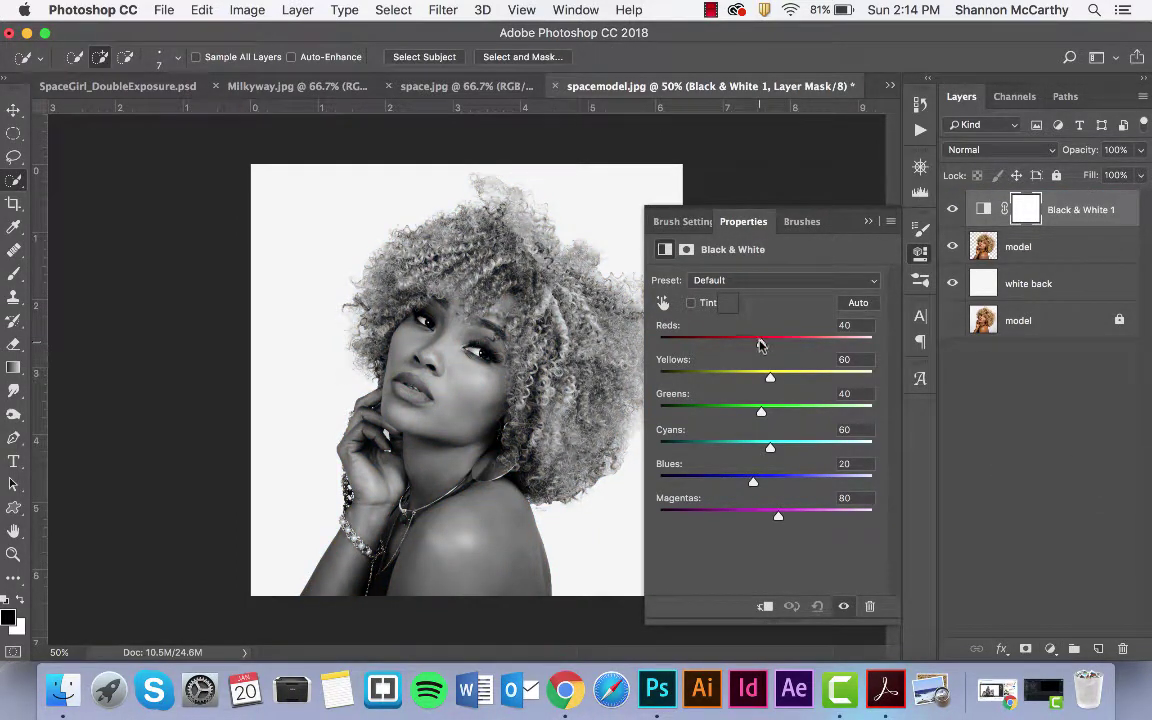
Set the Black & White adjustment to Reds -38, Yellows 96, Greens -112, Cyans 69, Blues -91 and Magentas -93.
drag(762, 344, 785, 378)
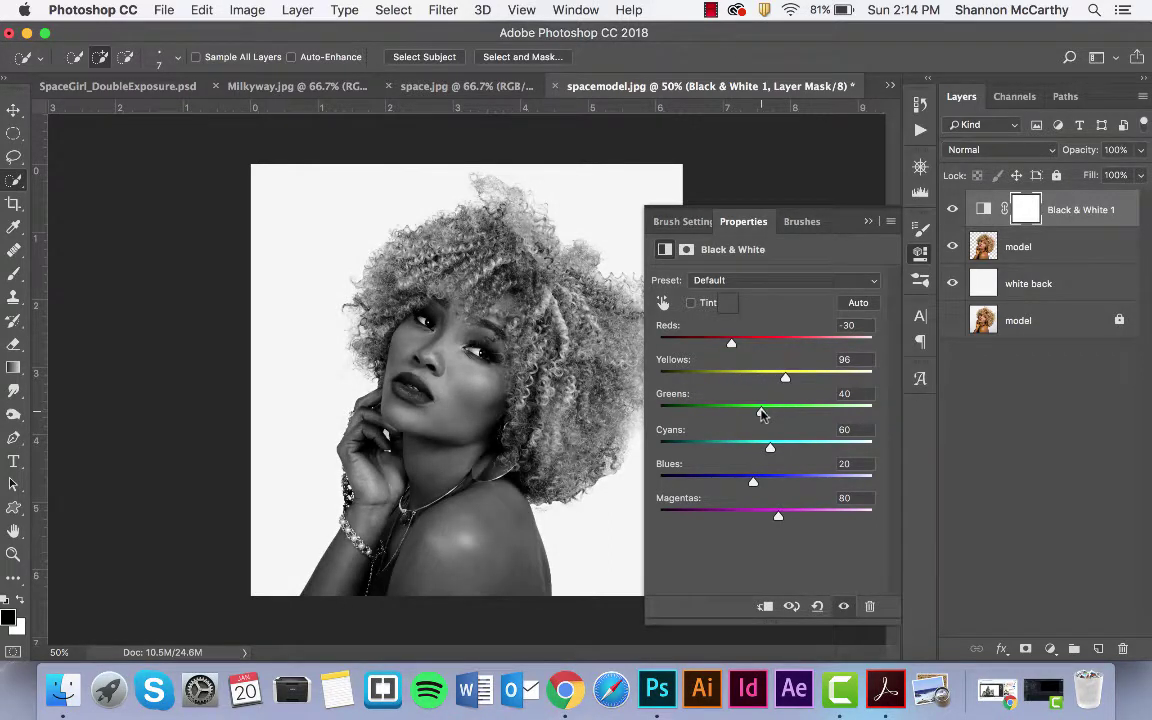
drag(715, 402, 710, 410)
drag(770, 447, 823, 447)
drag(748, 484, 707, 481)
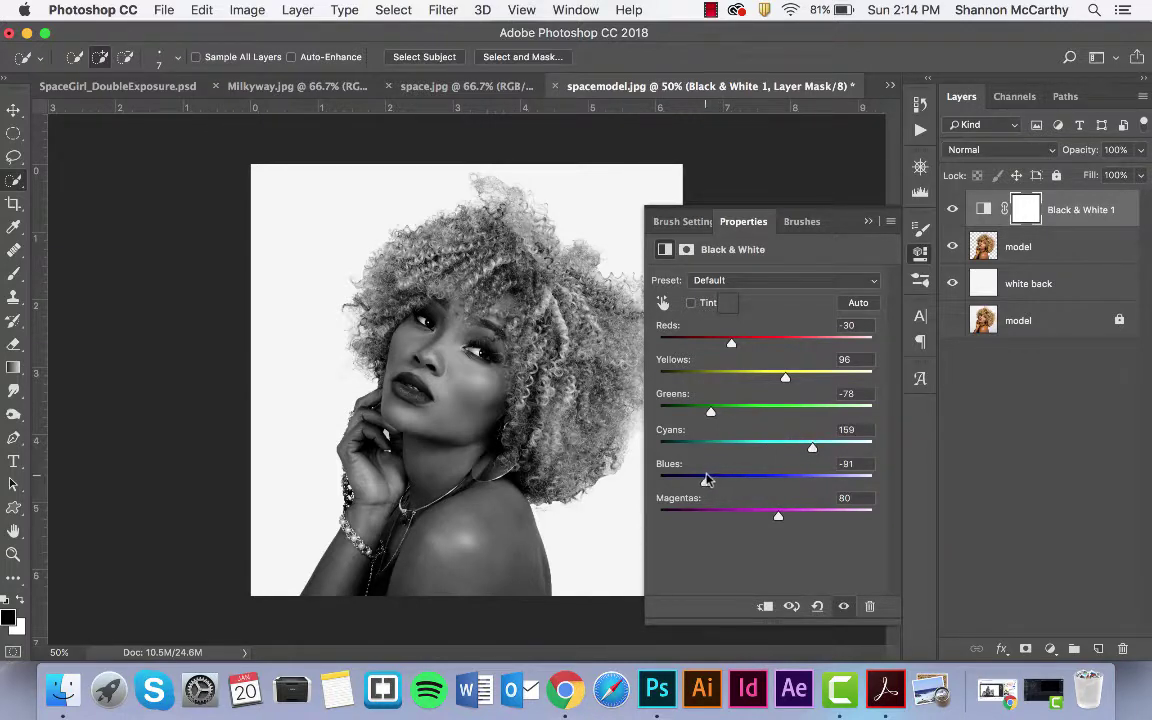
drag(779, 518, 705, 516)
drag(711, 413, 695, 412)
drag(810, 449, 774, 448)
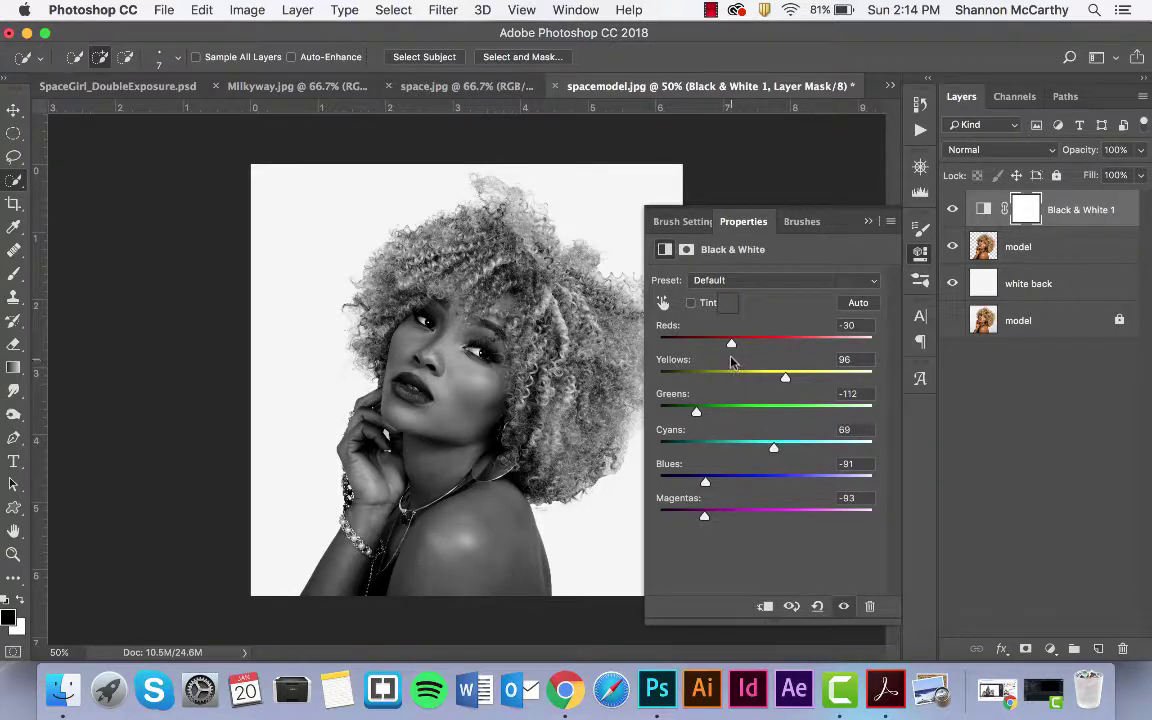
drag(728, 343, 722, 345)
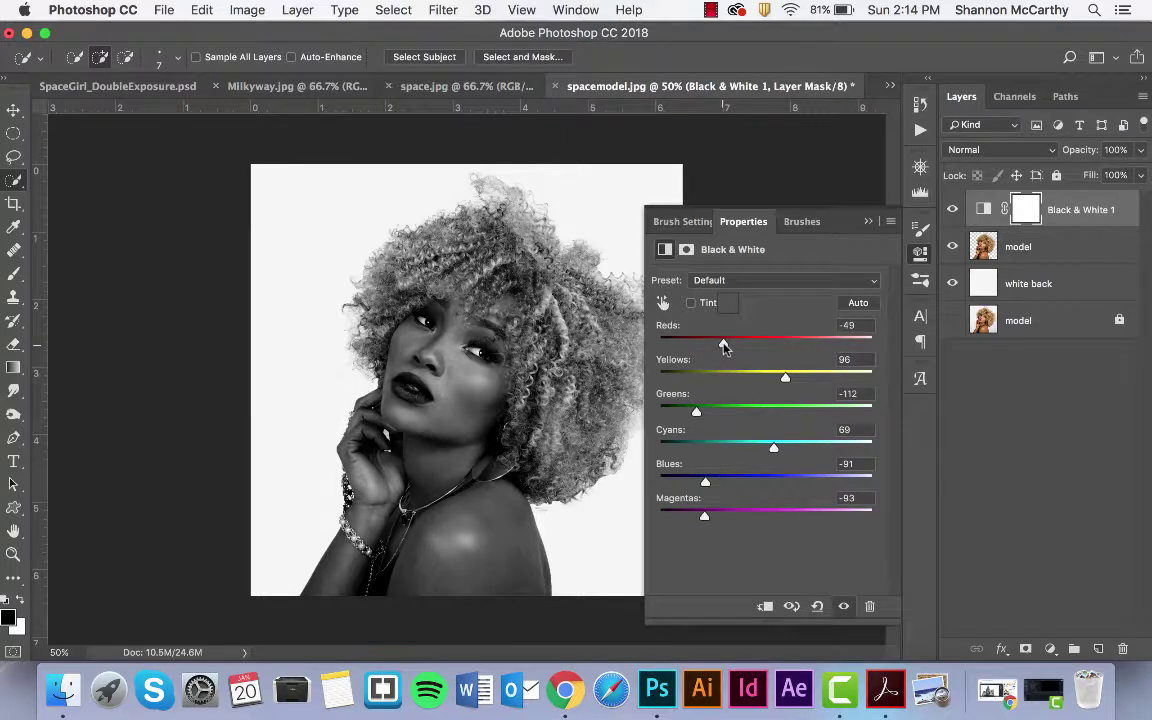
click(868, 223)
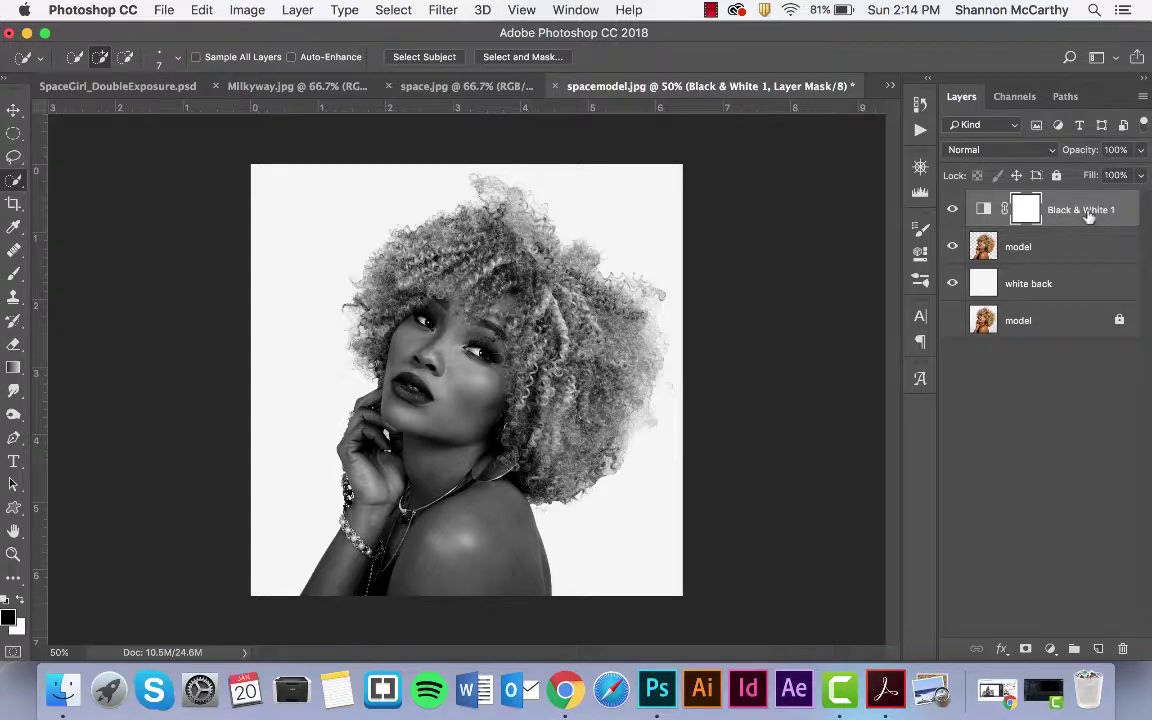
Clip the Black & White 1 adjustment to the cut-out model layer directly below it.
click(986, 209)
double_click(987, 209)
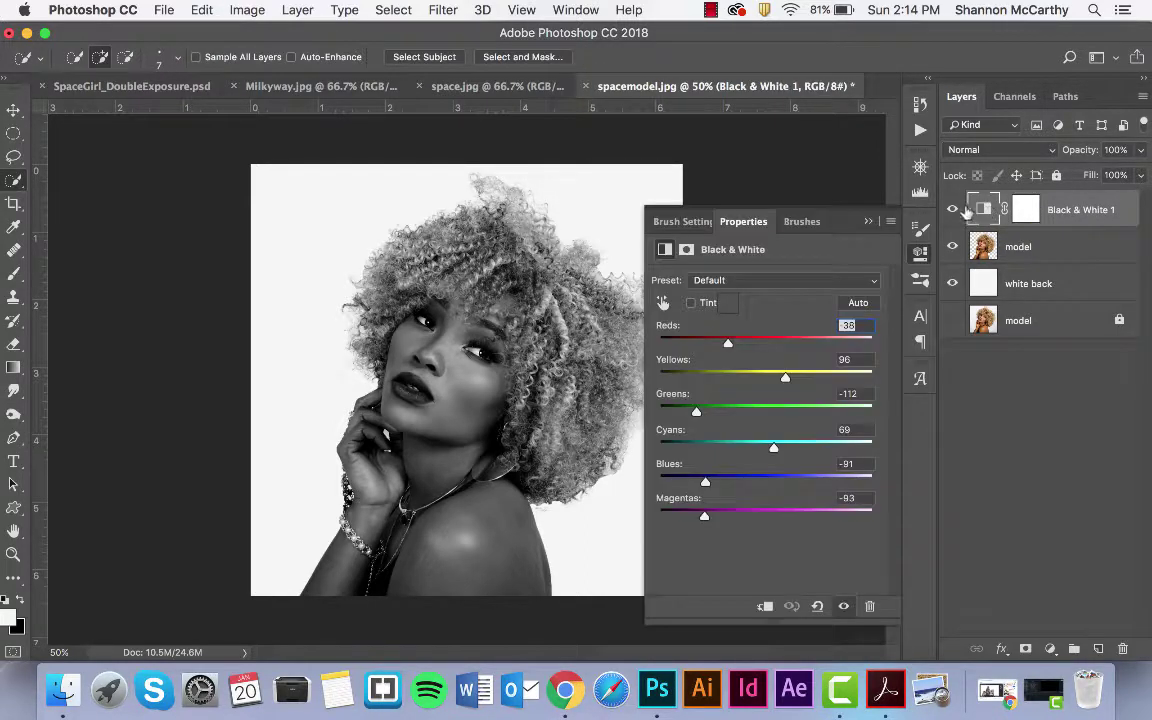
click(763, 607)
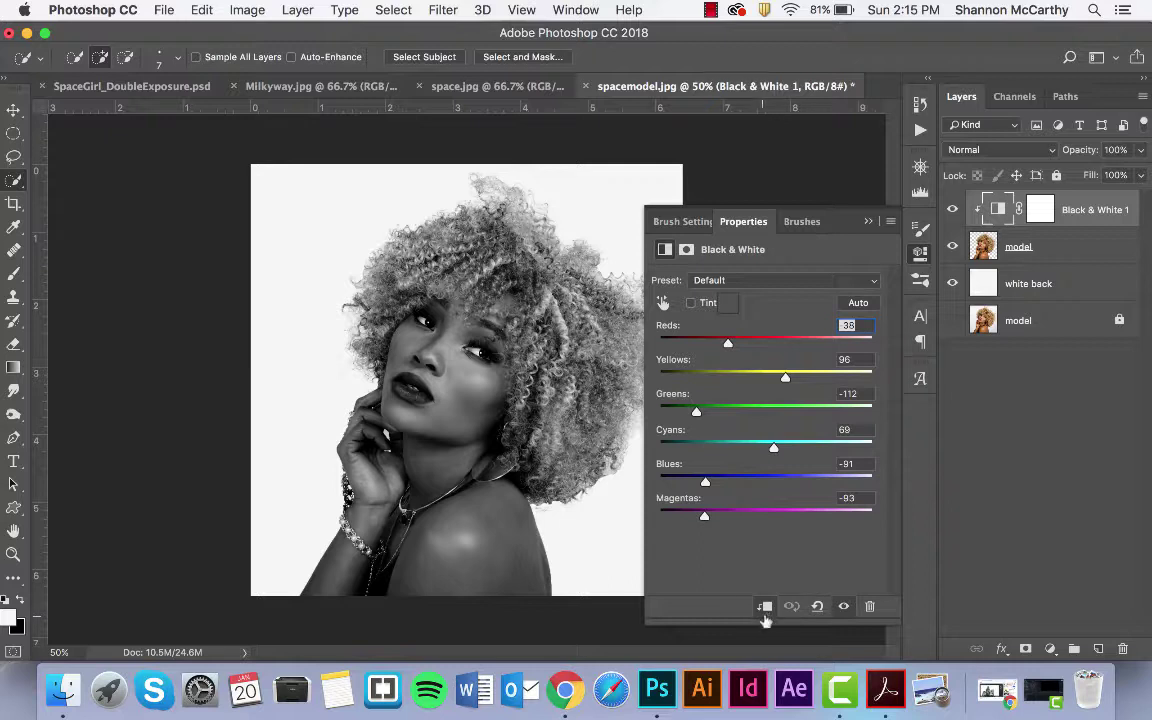
click(868, 222)
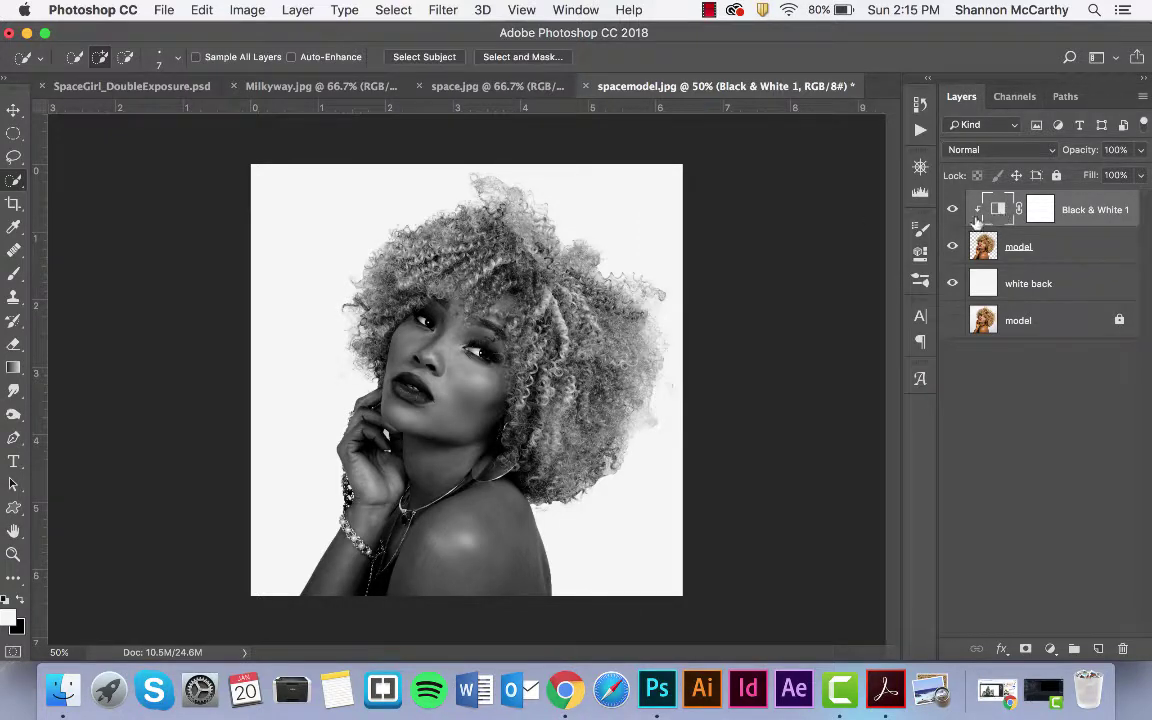
Switch to the SpaceGirl_DoubleExposure.psd document to examine its layer setup.
click(198, 88)
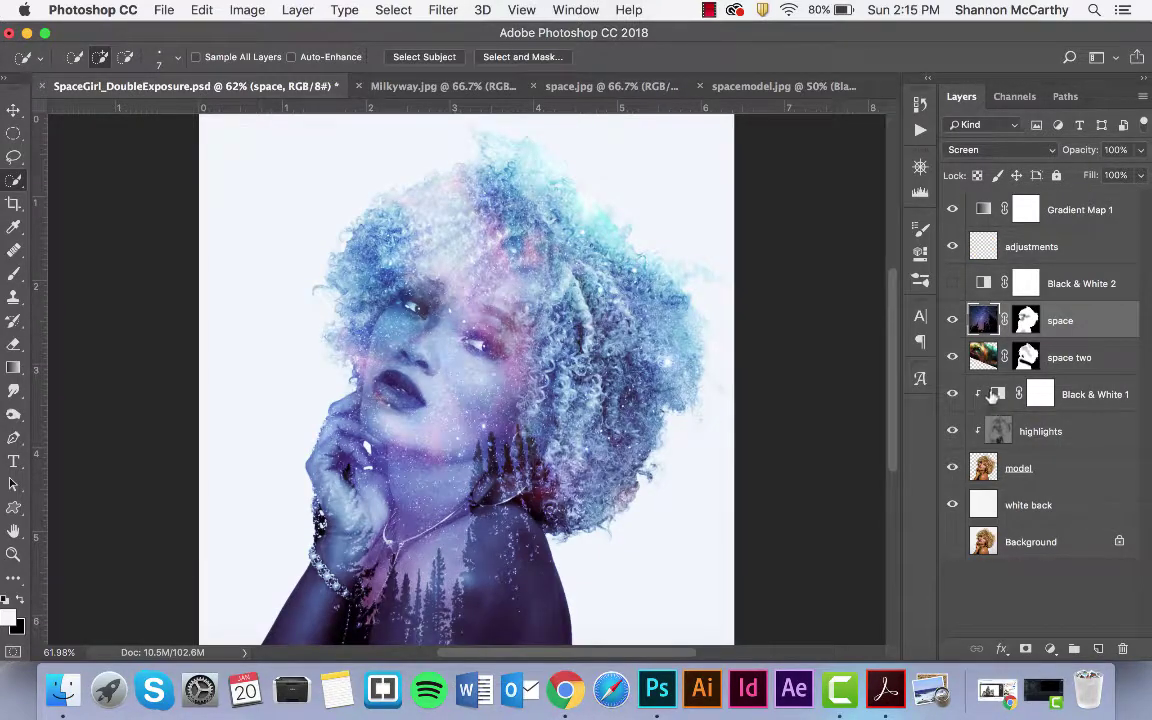
Copy the Milkyway.jpg image into the spacemodel.jpg document as a new layer above the Black & White 1 adjustment.
key(ctrl+shift+Tab)
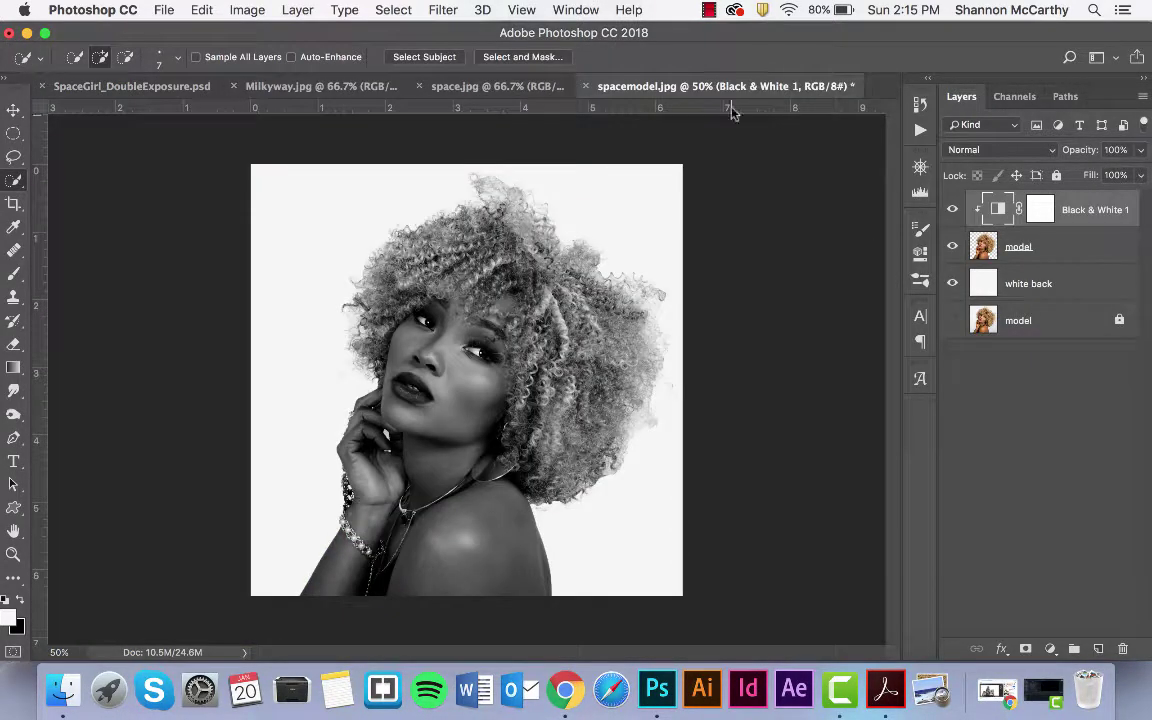
click(324, 86)
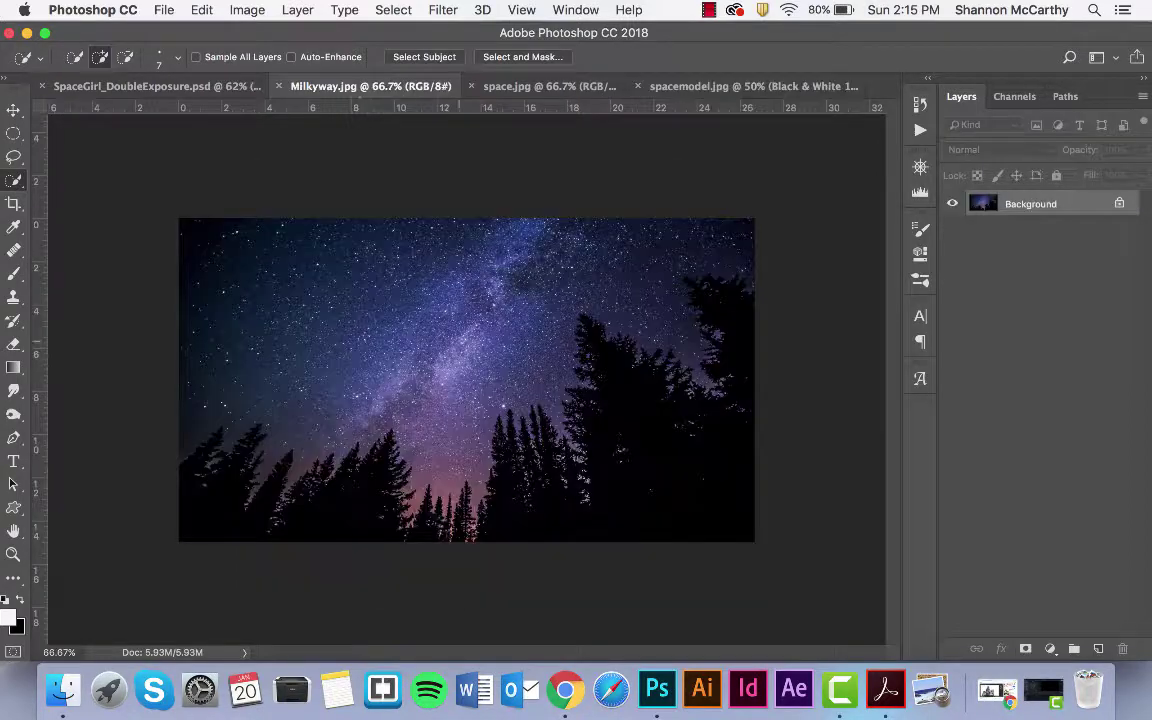
key(v)
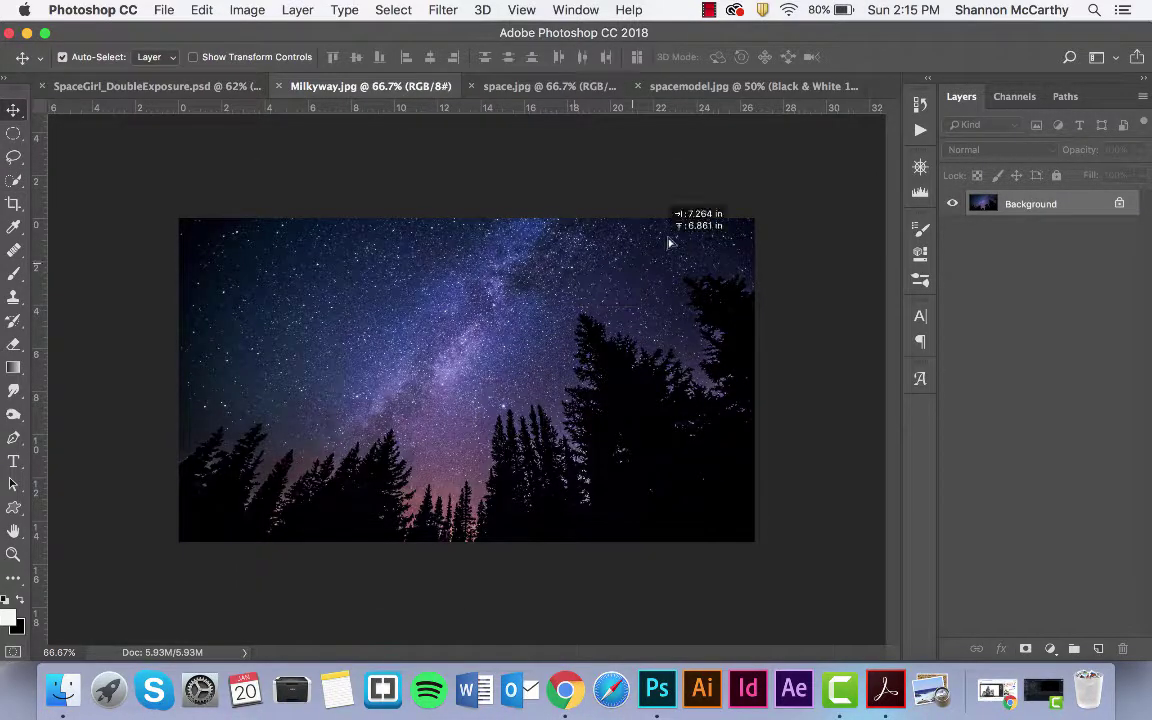
drag(698, 112, 690, 92)
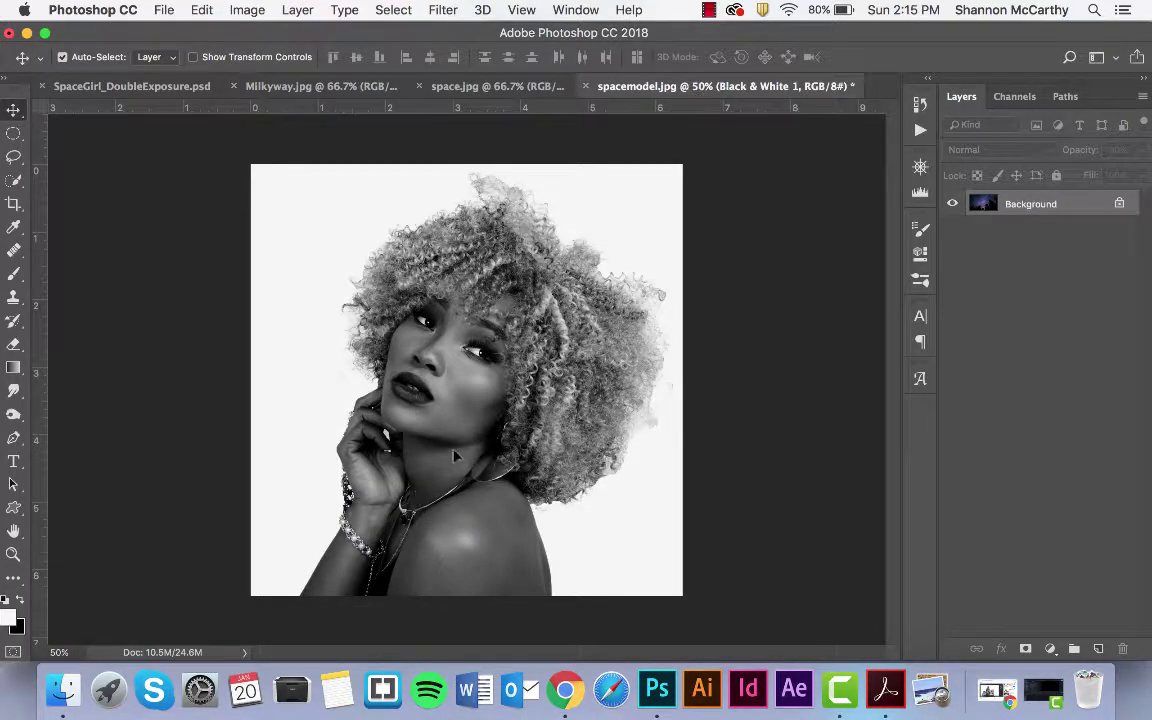
drag(455, 456, 475, 420)
Scale the Milky Way layer to about 155% and position it so its lower edge meets the bottom of the canvas.
key(super+t)
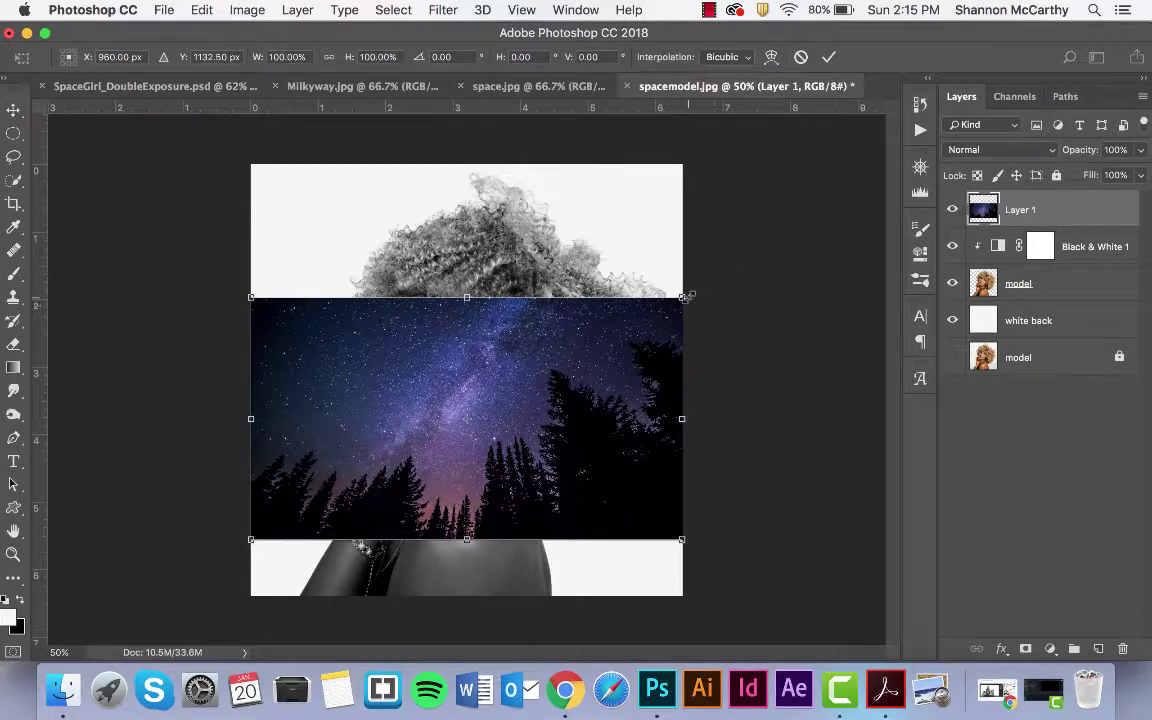
drag(682, 298, 856, 199)
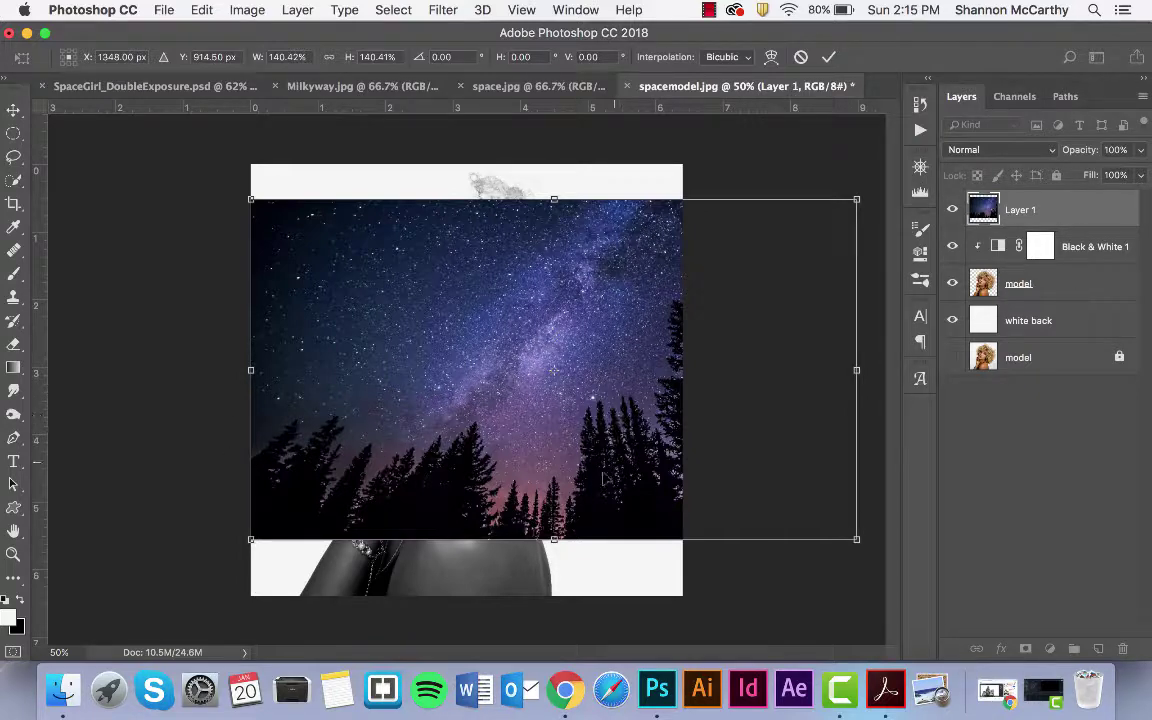
drag(250, 540, 186, 575)
drag(614, 443, 580, 420)
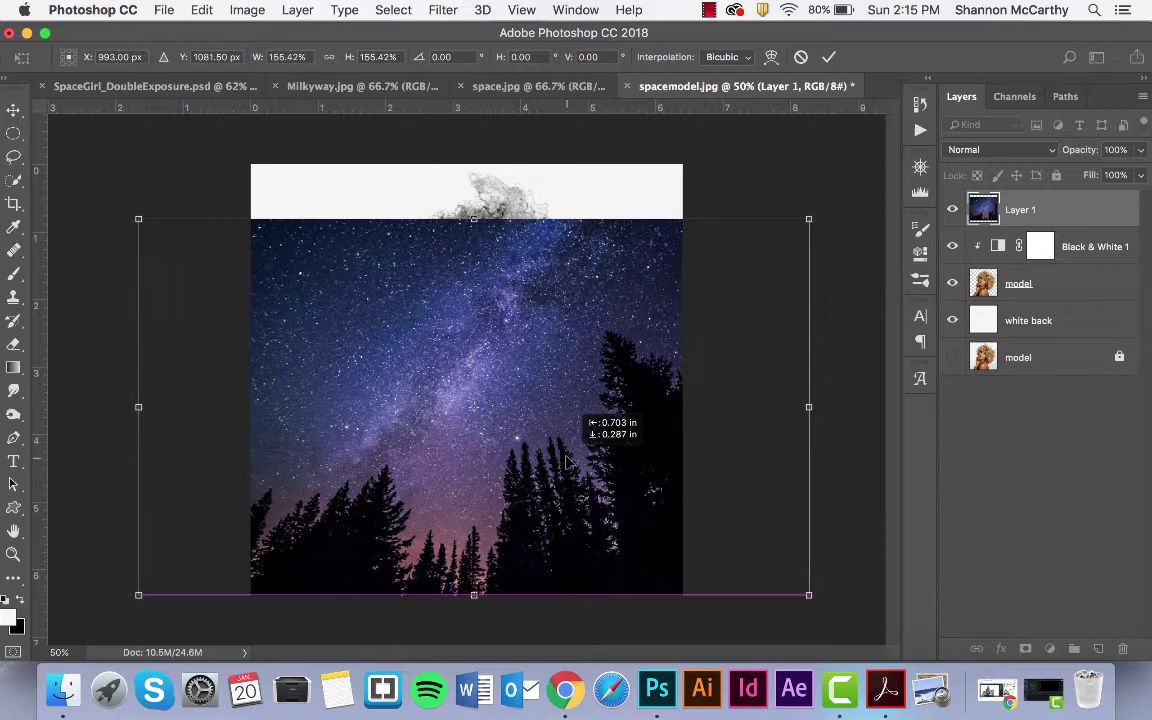
Lower the Milky Way layer's opacity to 45%, enlarge it to about 173% and reposition it over the model.
click(1139, 150)
drag(1139, 175, 1094, 178)
drag(808, 218, 888, 176)
drag(563, 370, 588, 372)
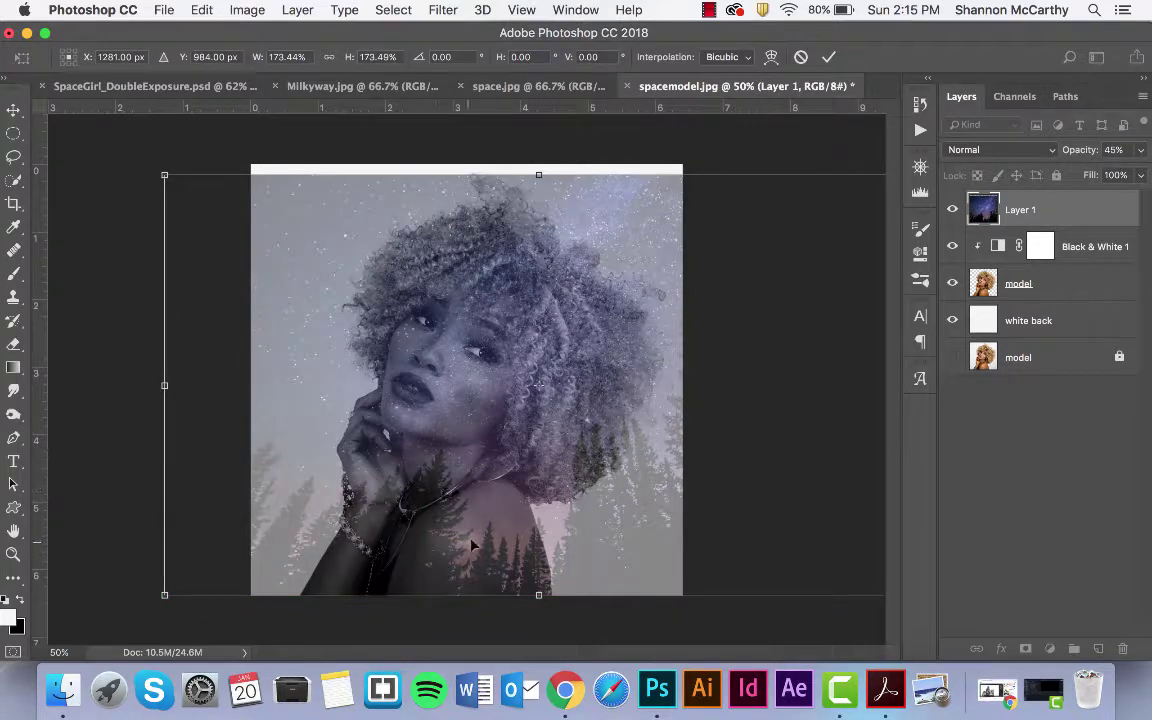
drag(534, 560, 584, 549)
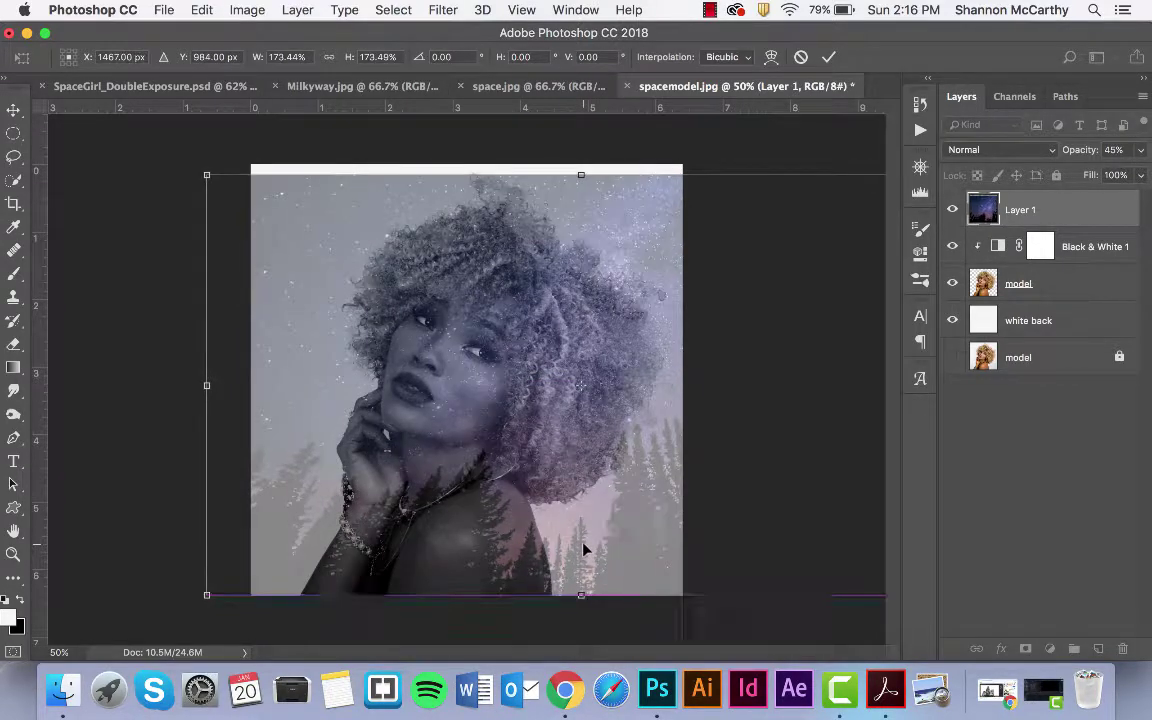
key(Return)
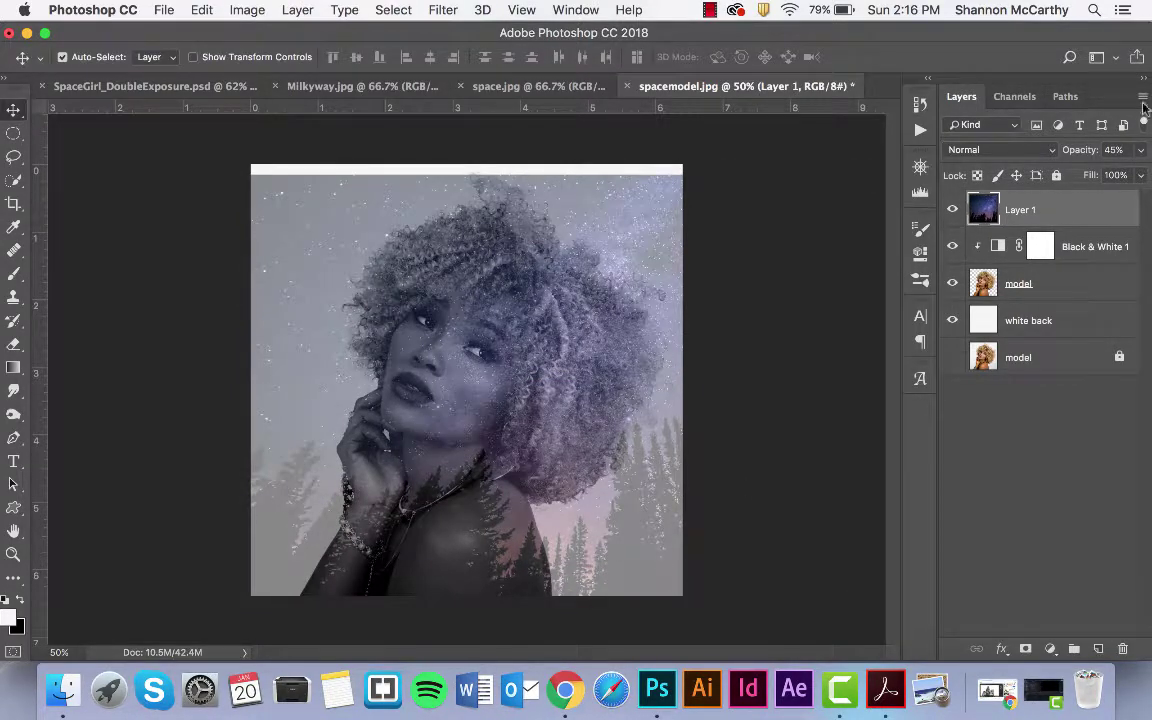
Restore the Milky Way layer's opacity to 100% and rename the layer "space".
click(1140, 149)
drag(1092, 172, 1150, 170)
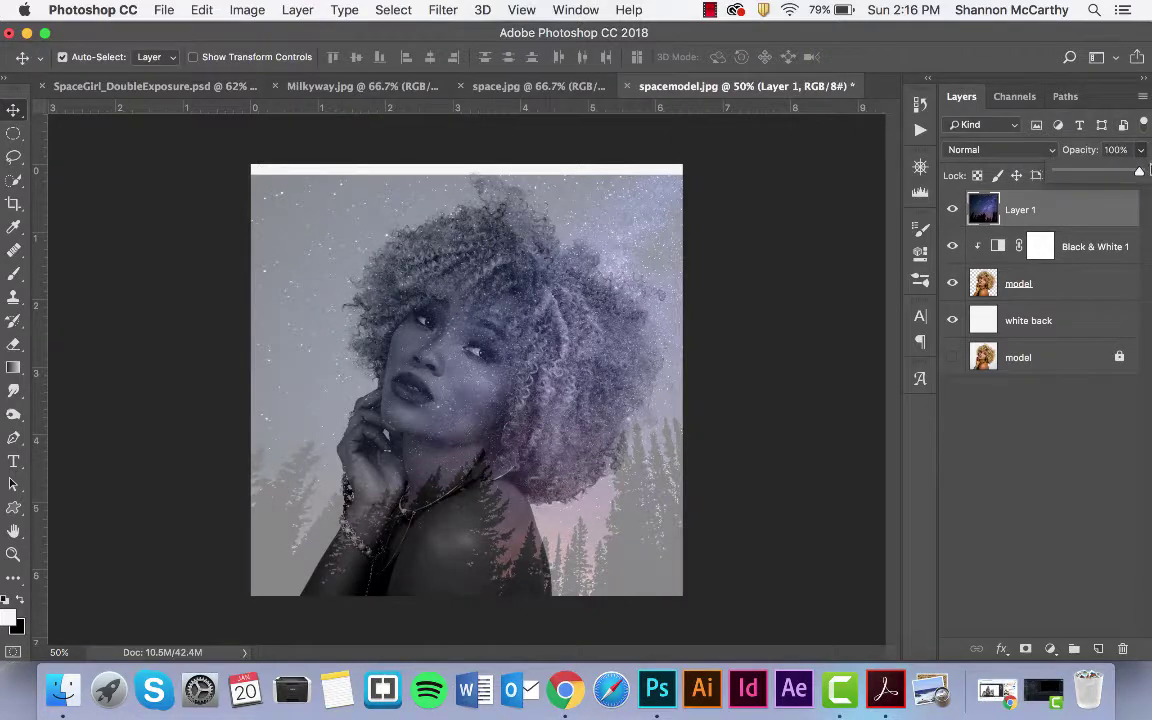
double_click(1020, 209)
text(space)
key(Return)
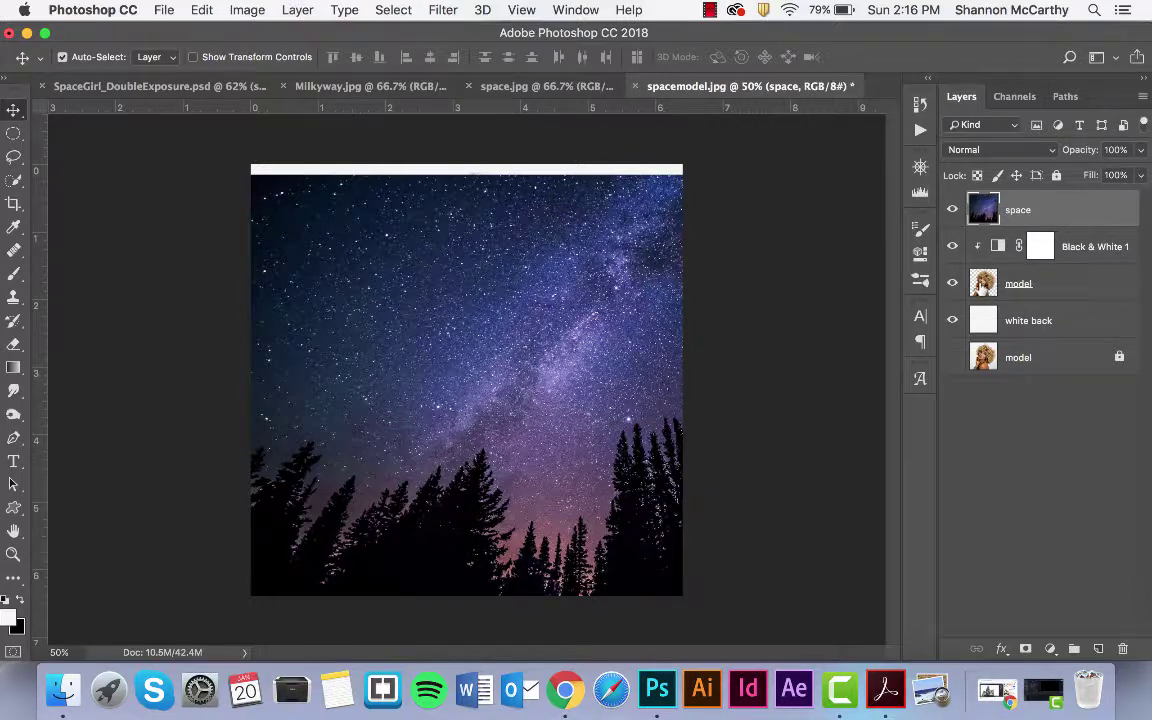
Try masking the space layer with the cut-out model's outline, undo the mask and clear the selection.
key(super)
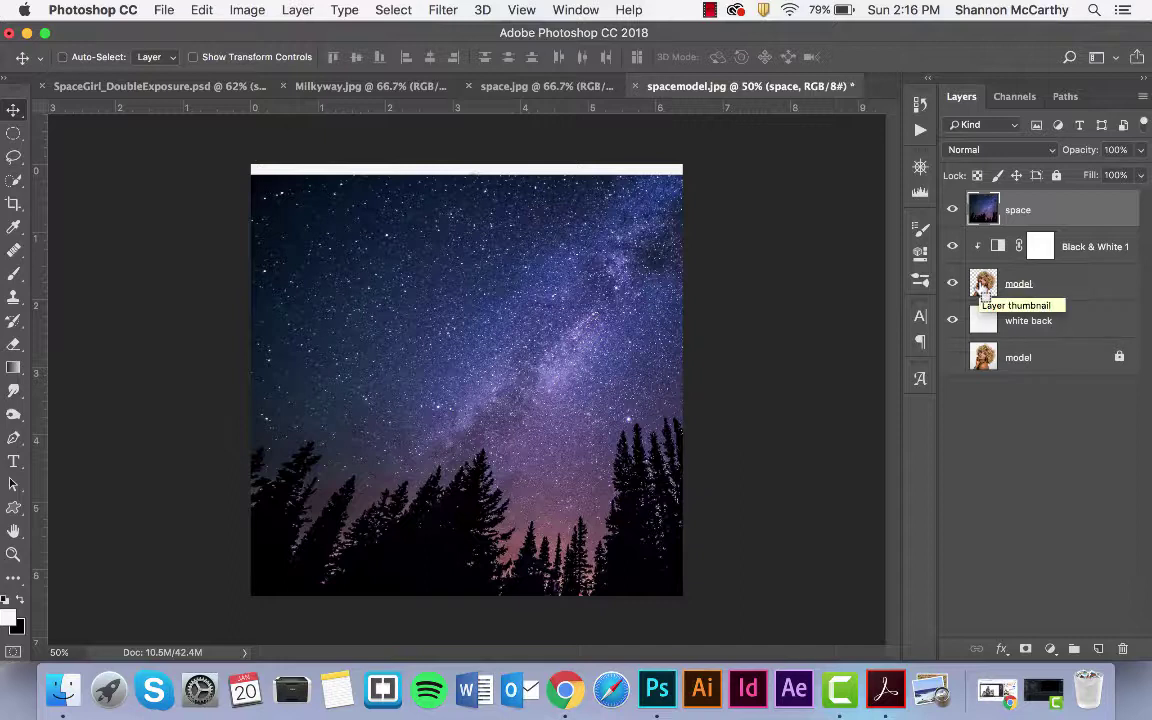
super+click(985, 290)
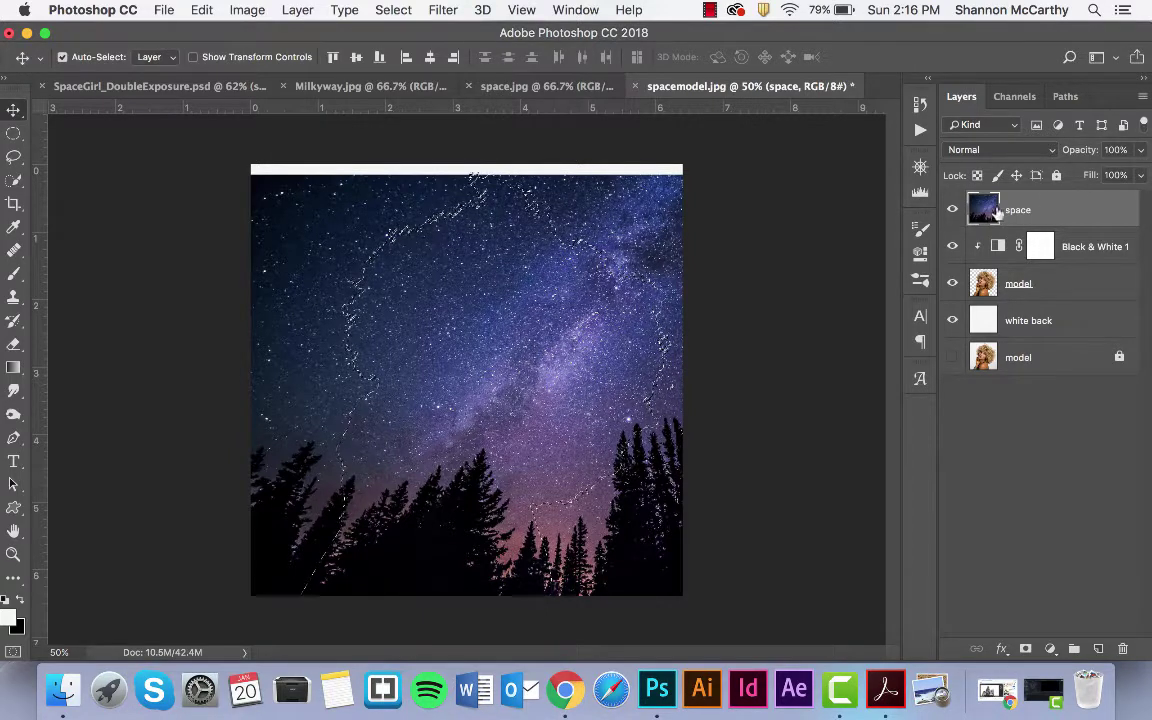
click(1027, 648)
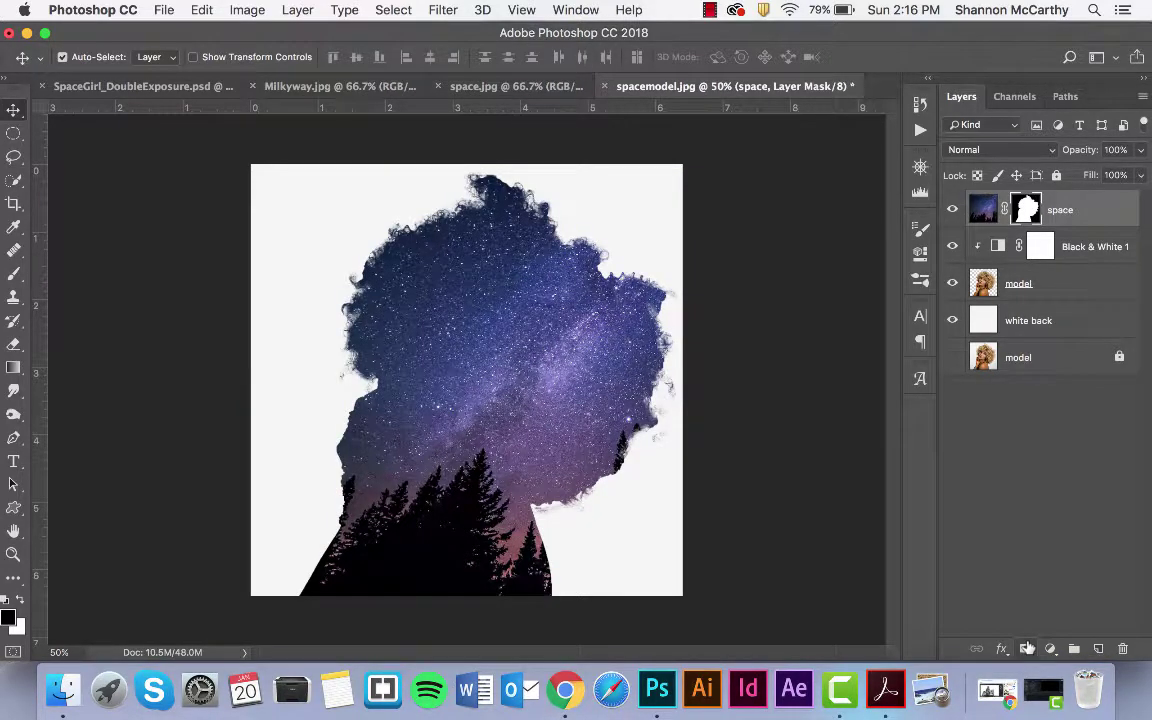
key(super+z)
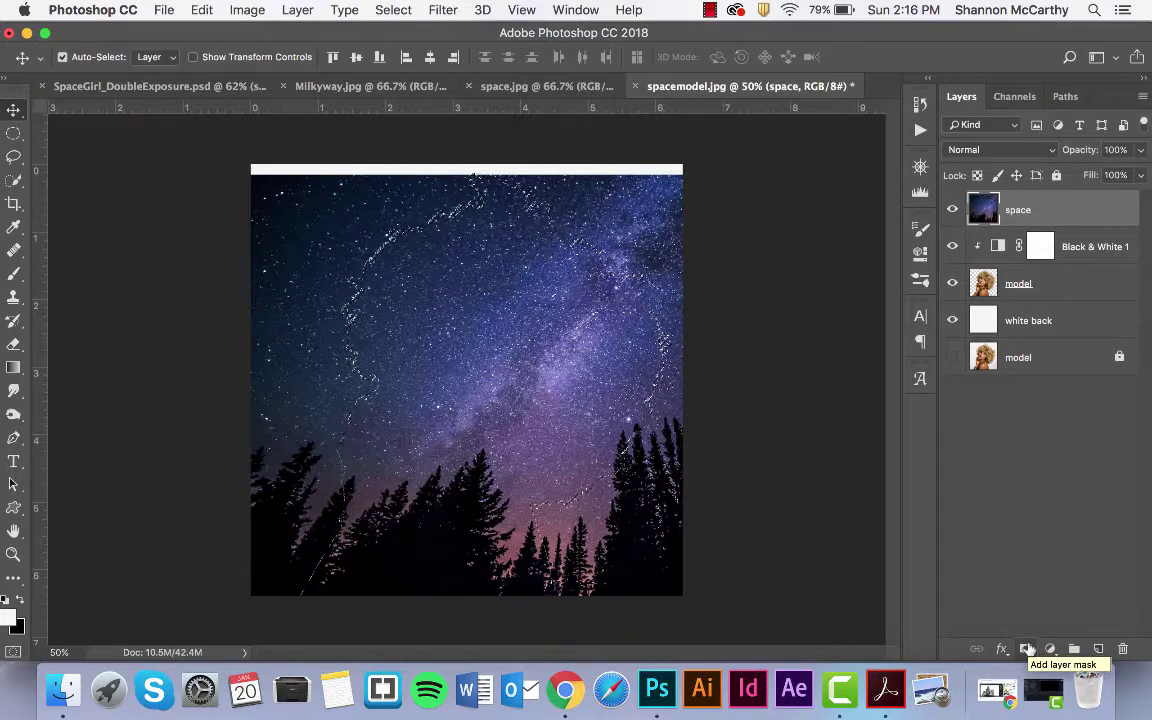
click(1027, 648)
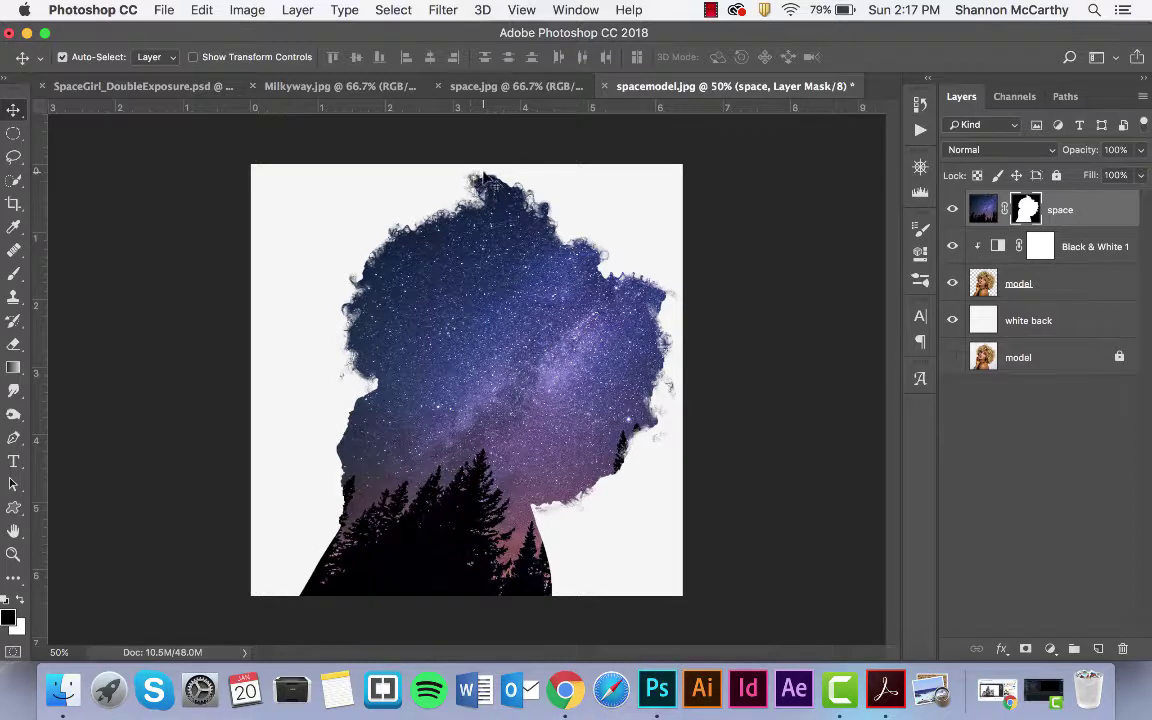
key(super+z)
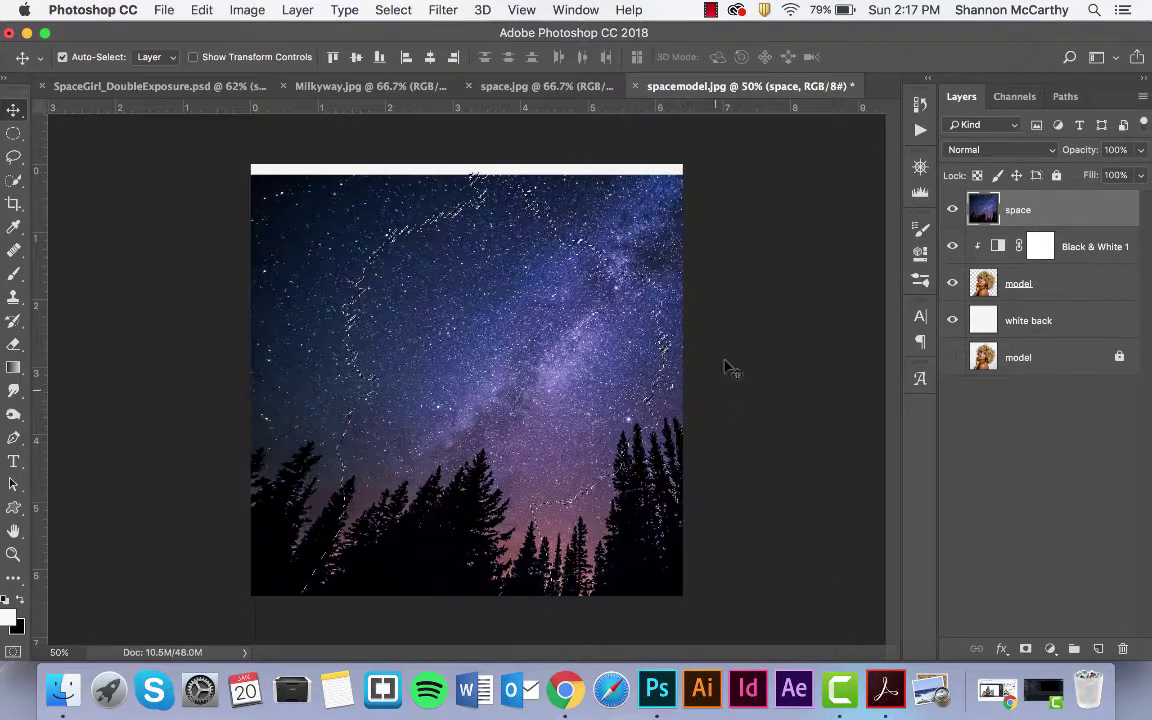
key(super+z)
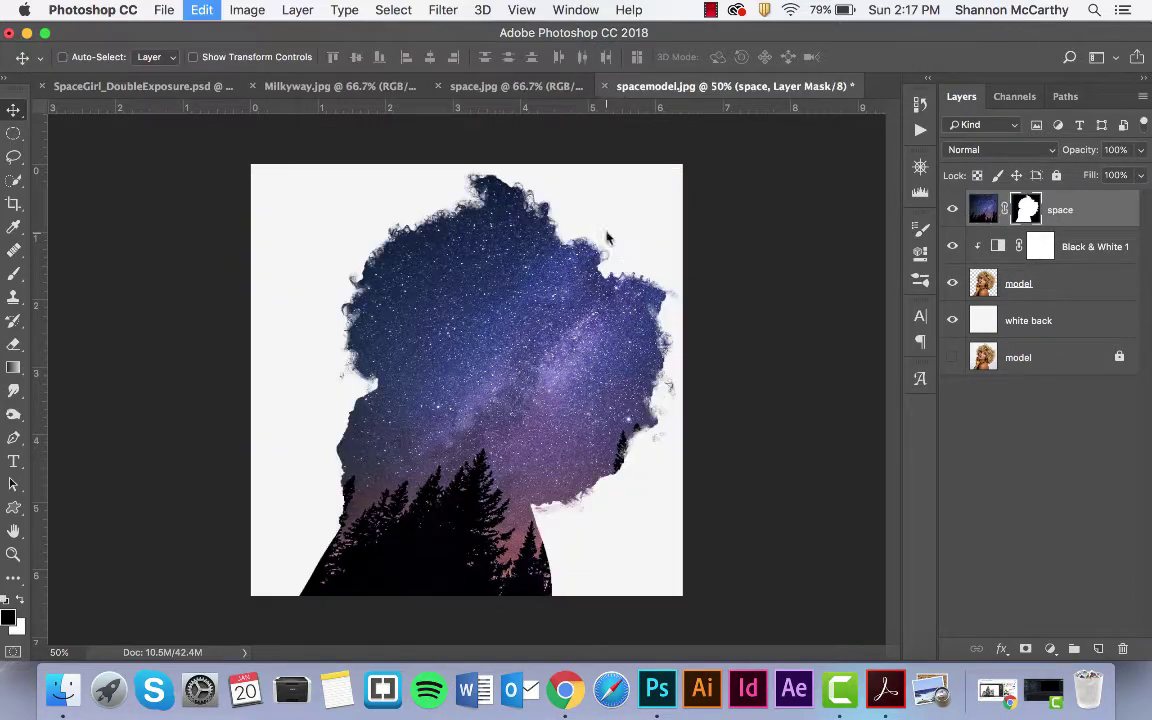
key(super+z)
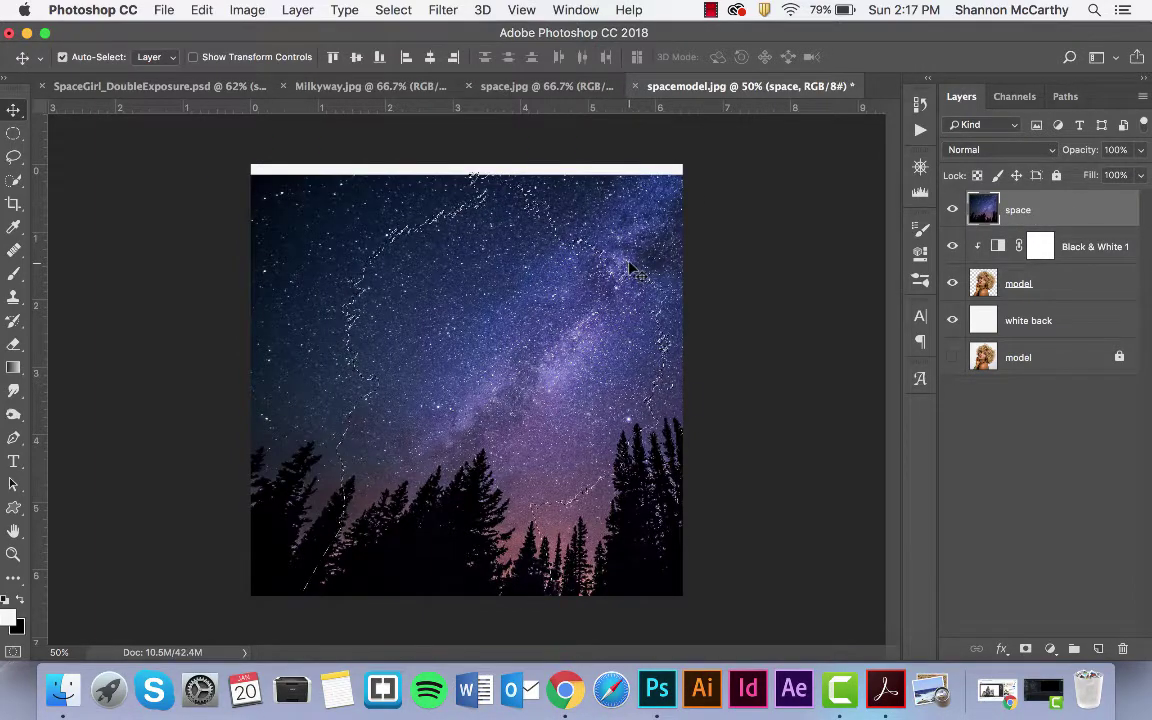
key(super+d)
Move the space layer up about 0.1 in and scale it to about 102% so it reaches the canvas's lower edge.
drag(655, 222, 655, 211)
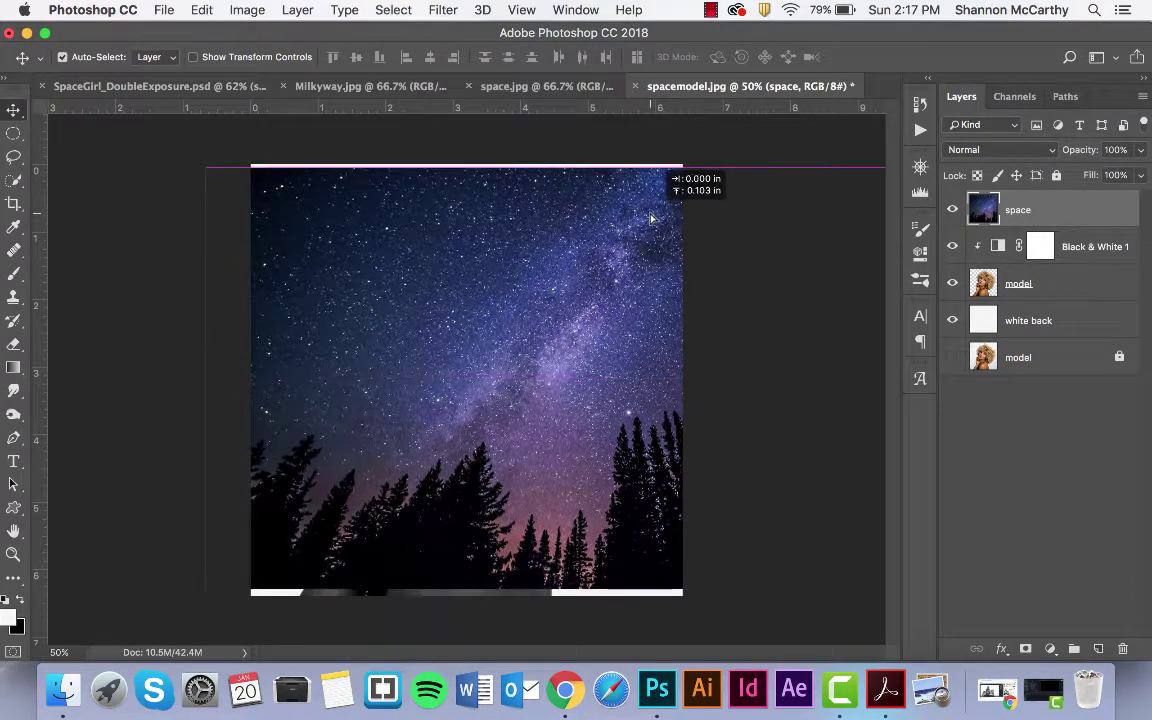
key(super+t)
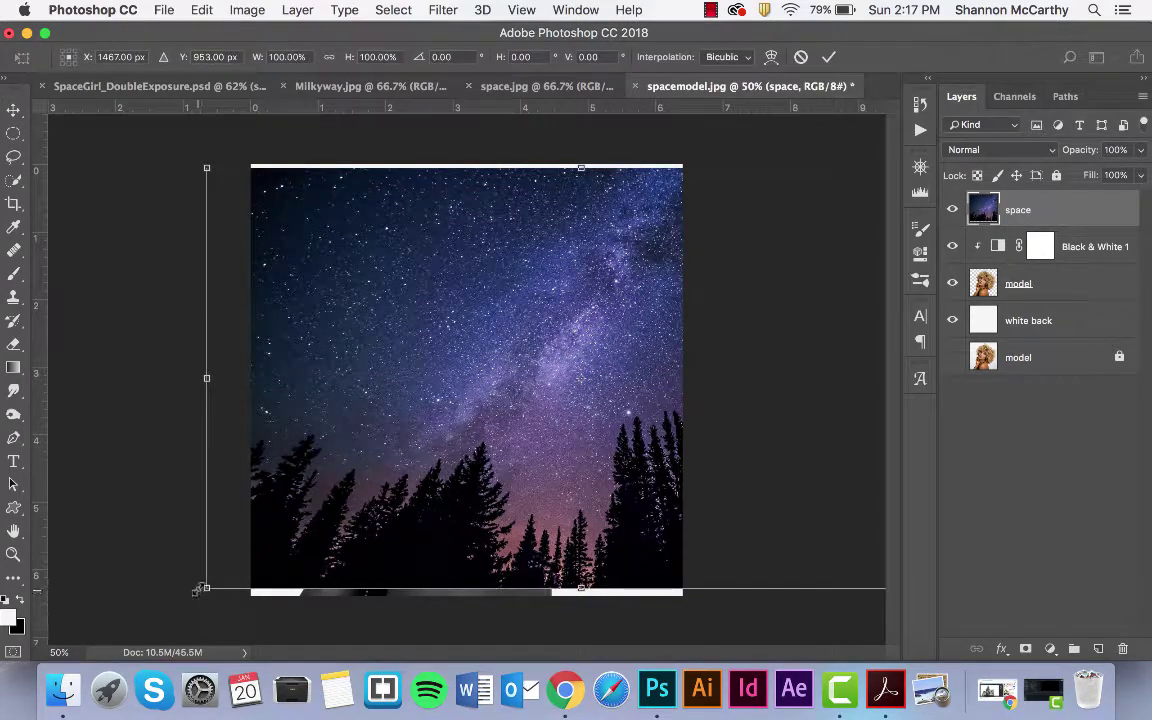
drag(206, 588, 192, 597)
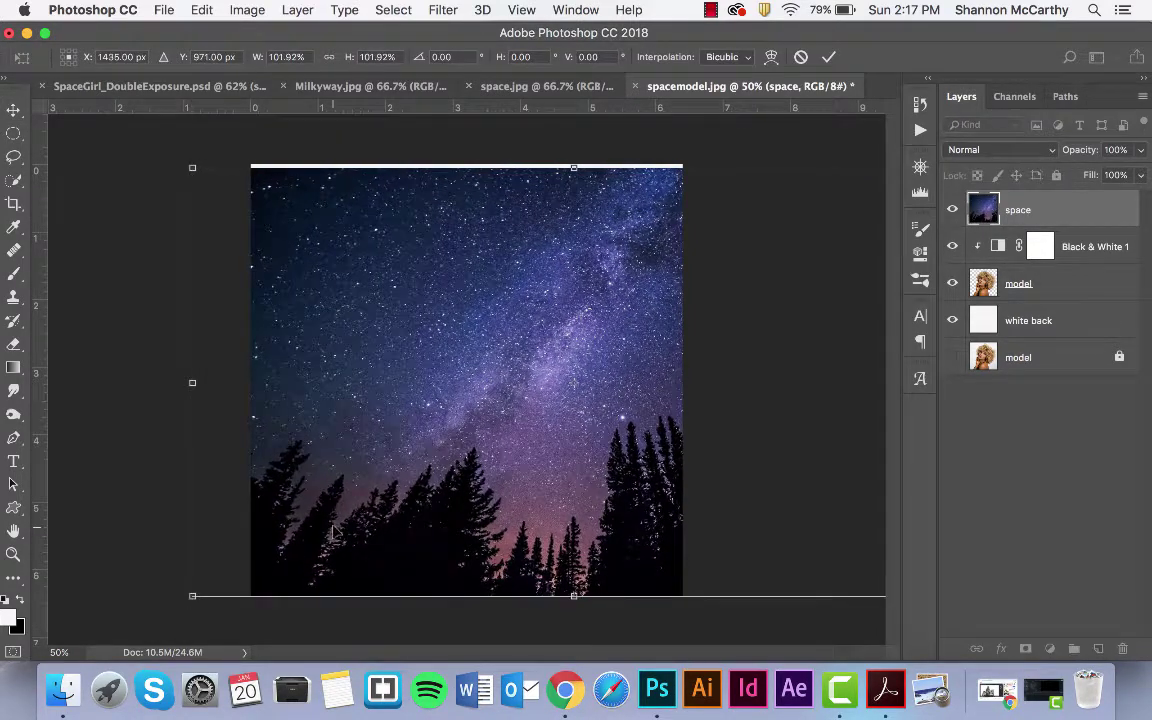
key(Return)
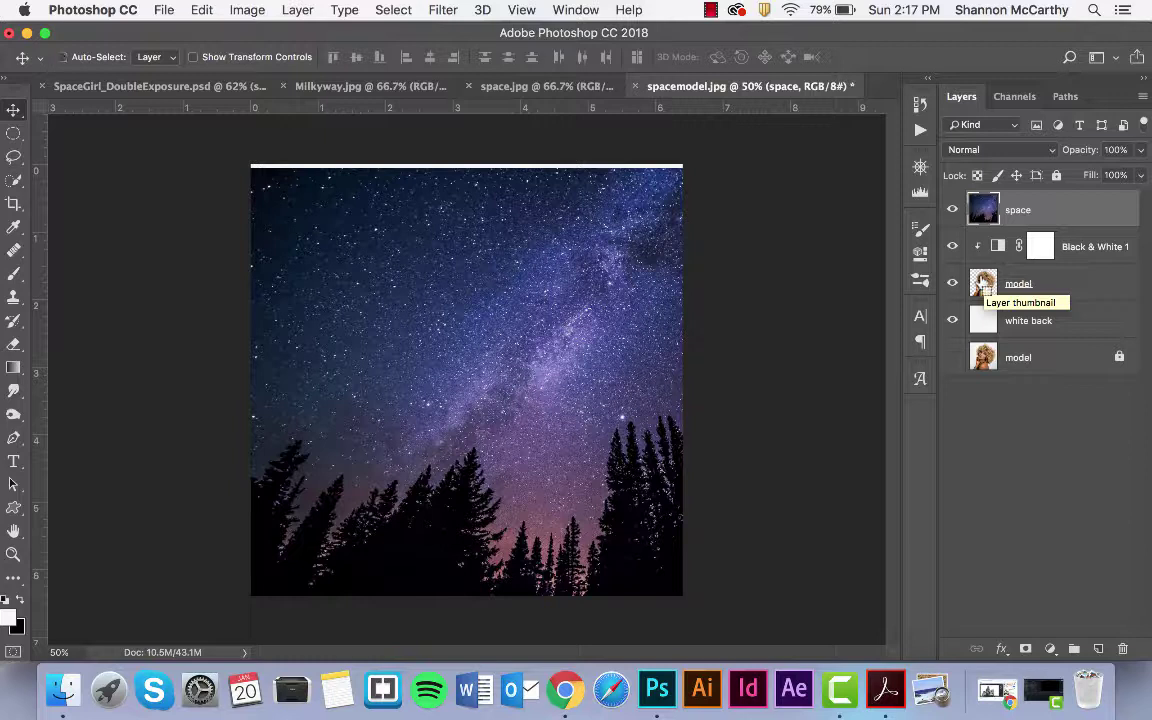
Load the cut-out model layer's outline as a selection and mask the space layer with it.
super+click(985, 286)
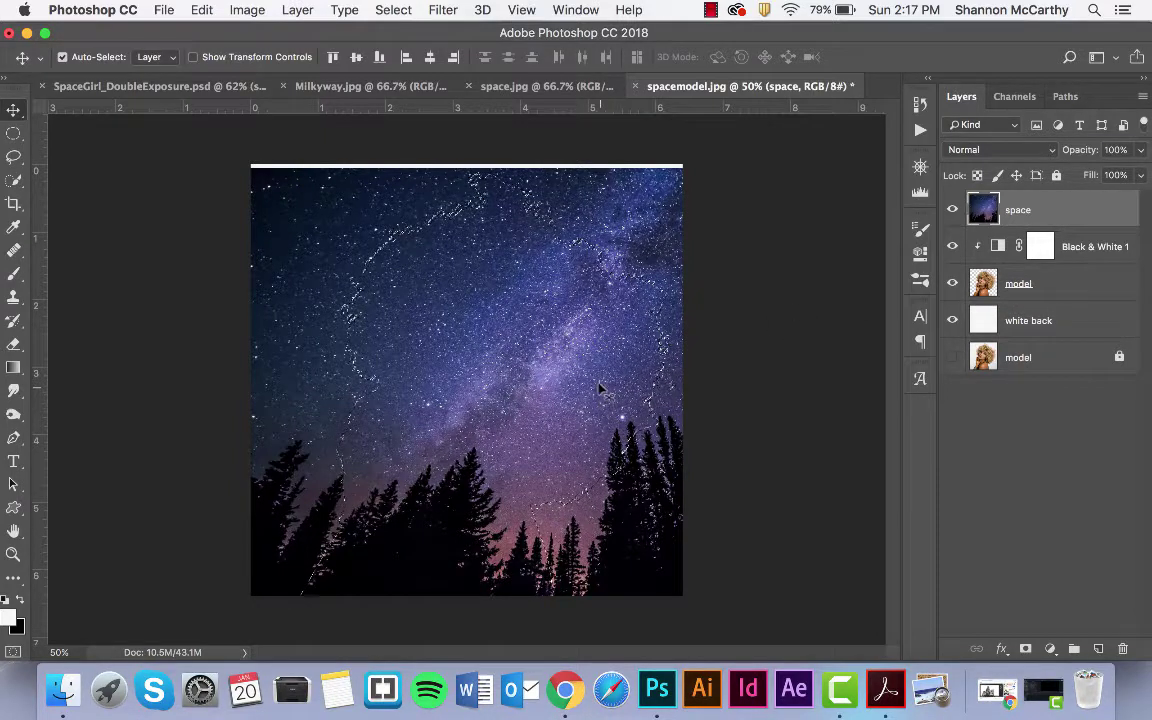
click(1025, 649)
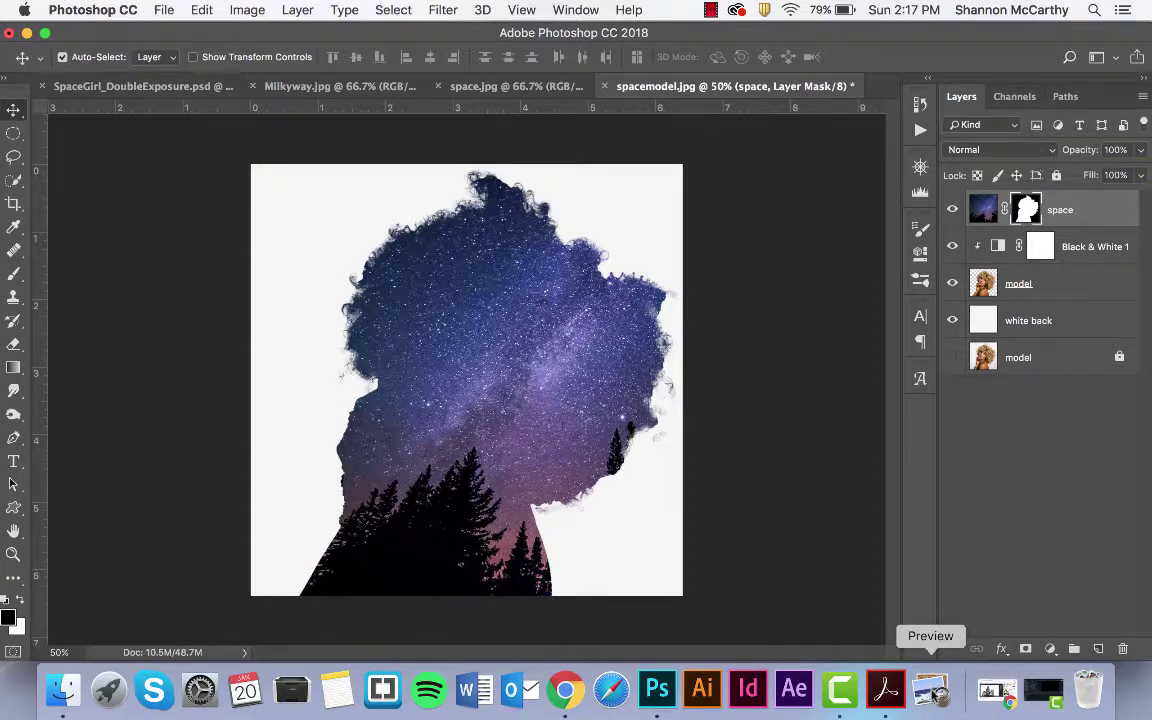
Add a Black & White adjustment above the space layer with Reds -21, Yellows -59, Greens 128, Blues -68 and Magentas 12.
click(1050, 649)
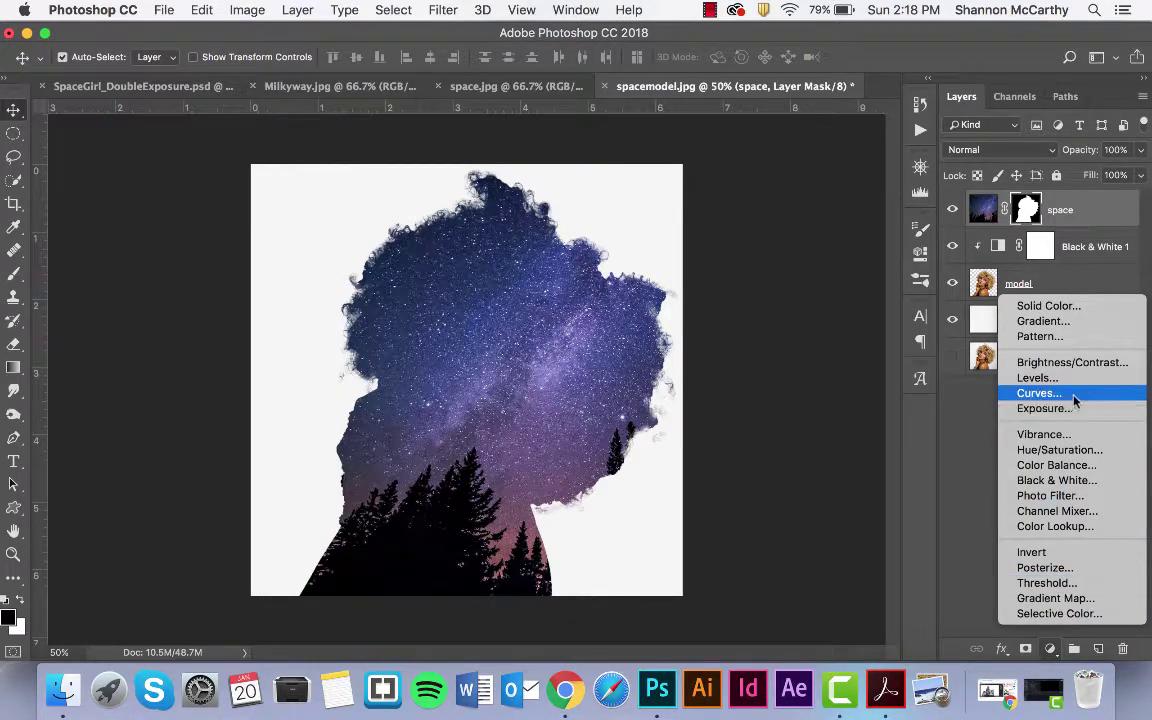
click(1076, 482)
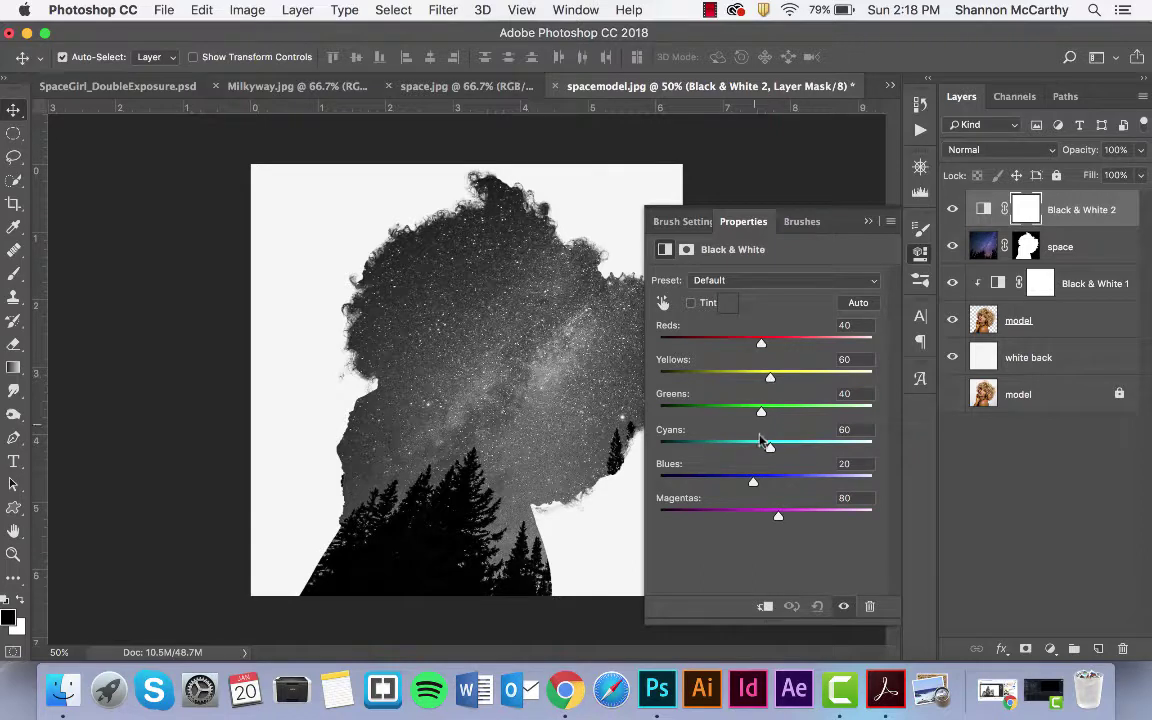
drag(753, 482, 714, 484)
drag(778, 515, 749, 515)
drag(761, 342, 719, 371)
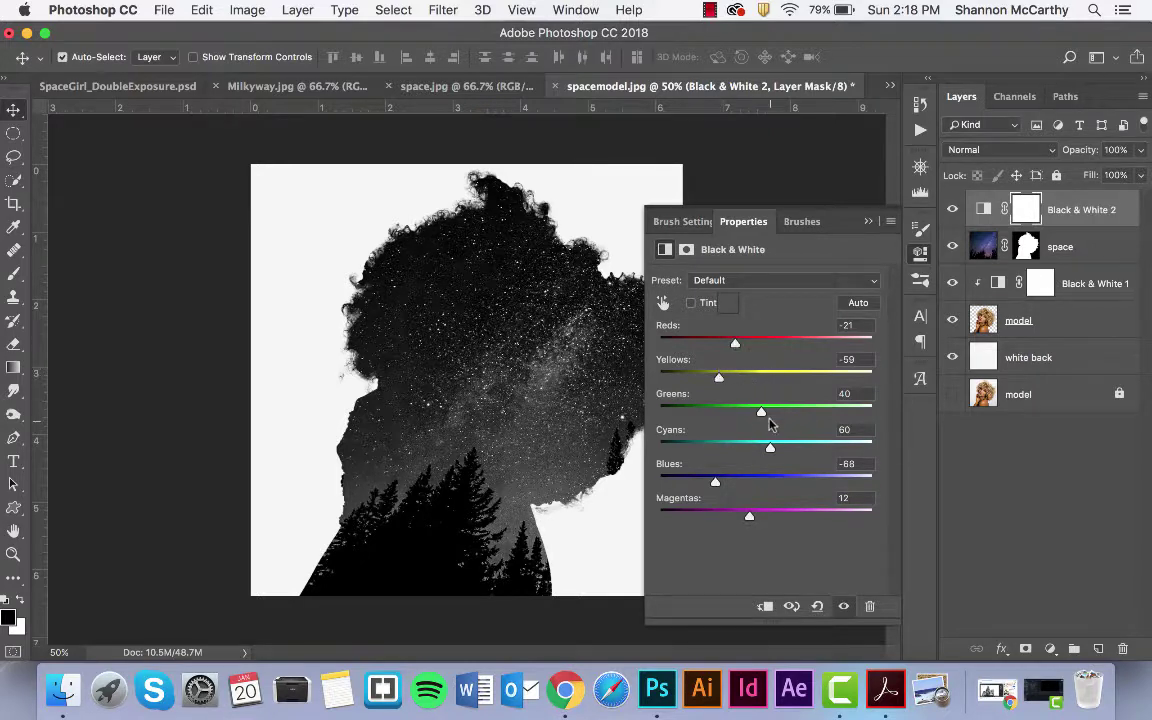
drag(762, 412, 799, 410)
click(920, 253)
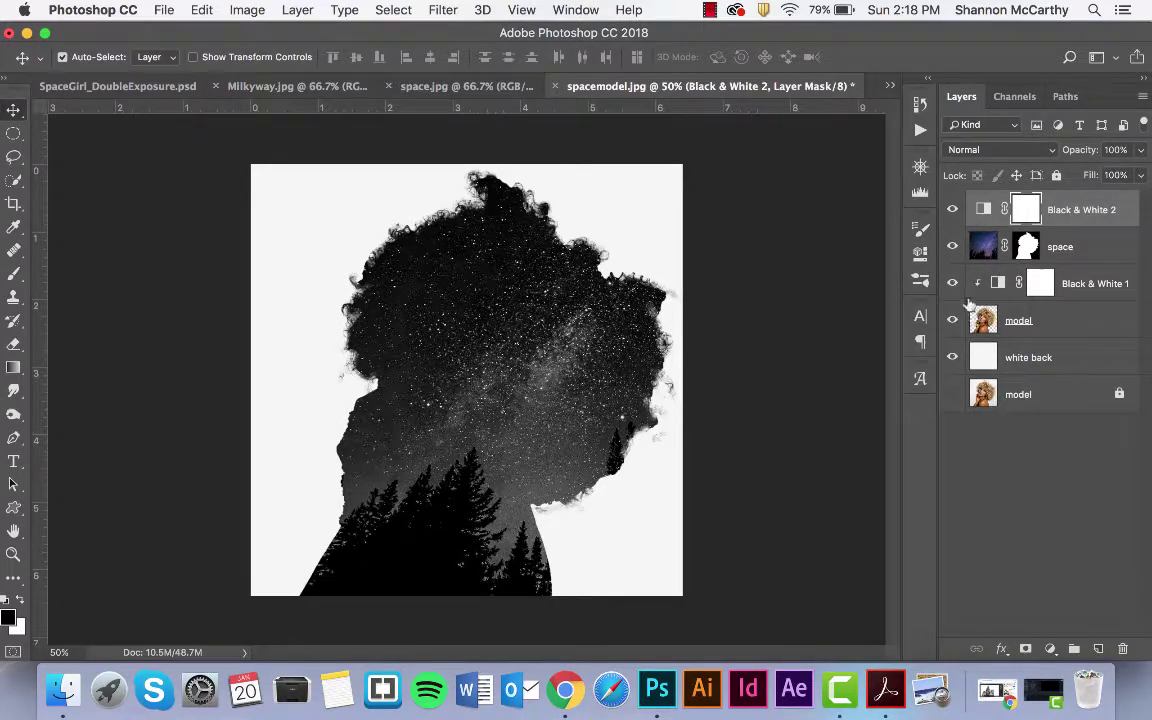
double_click(983, 210)
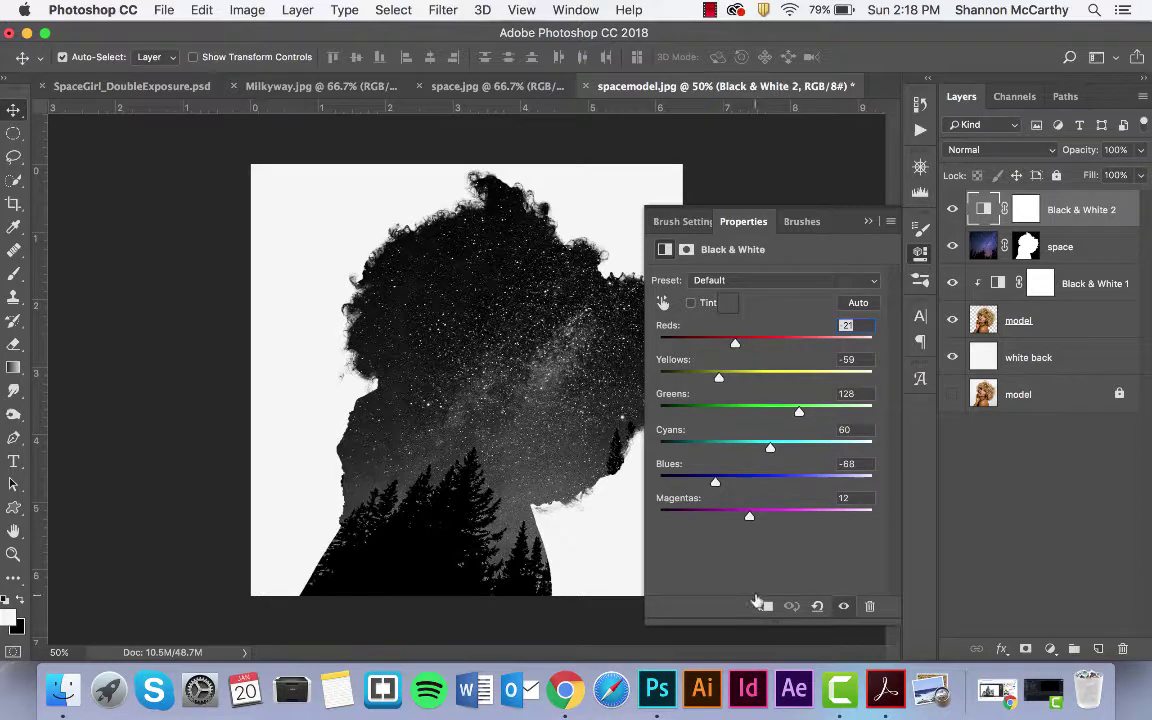
click(868, 221)
Try the Lighten blend mode on the space layer.
click(1020, 158)
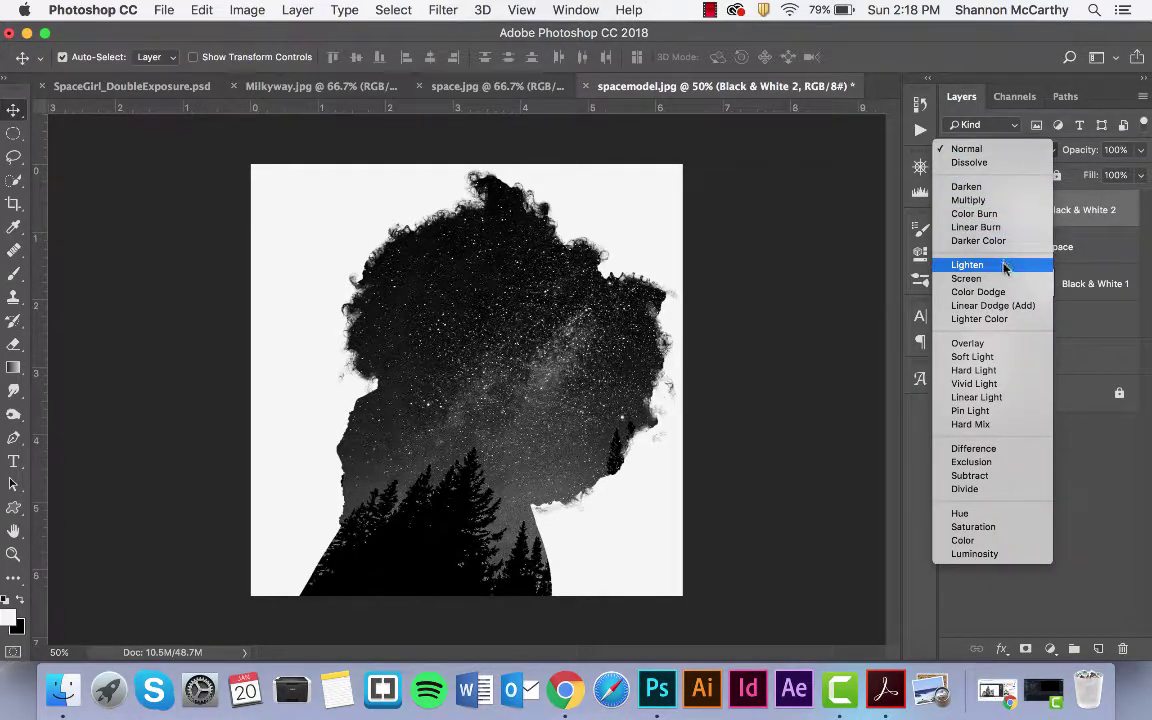
key(Escape)
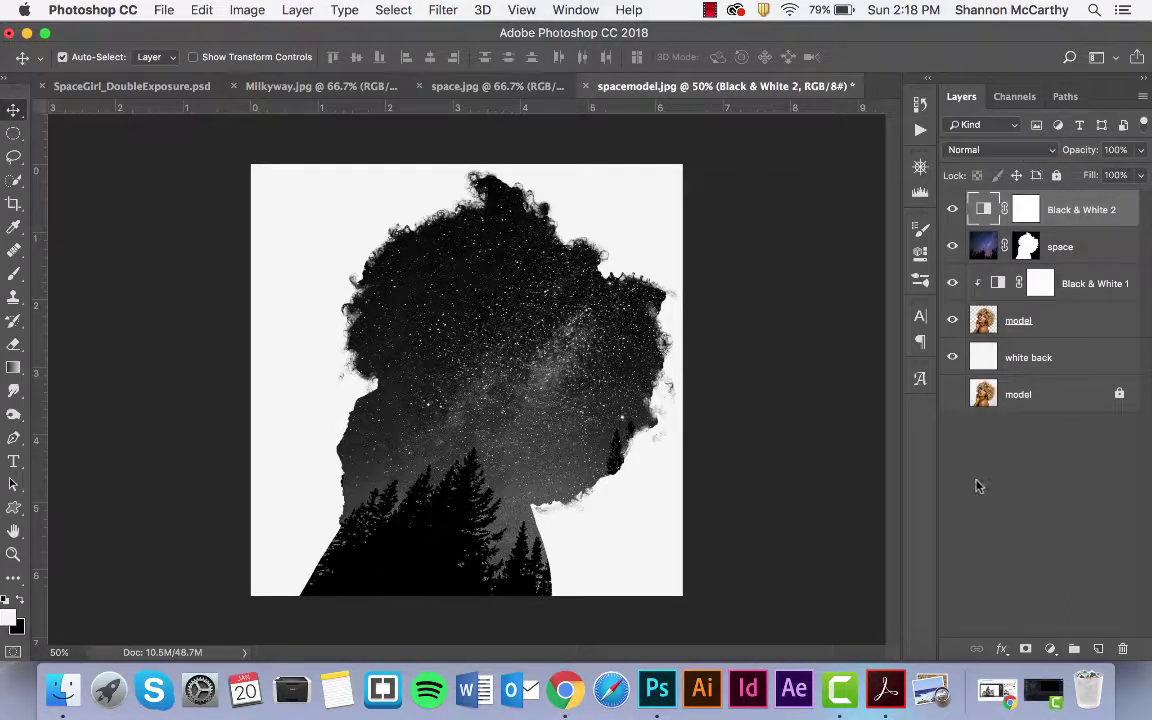
click(984, 250)
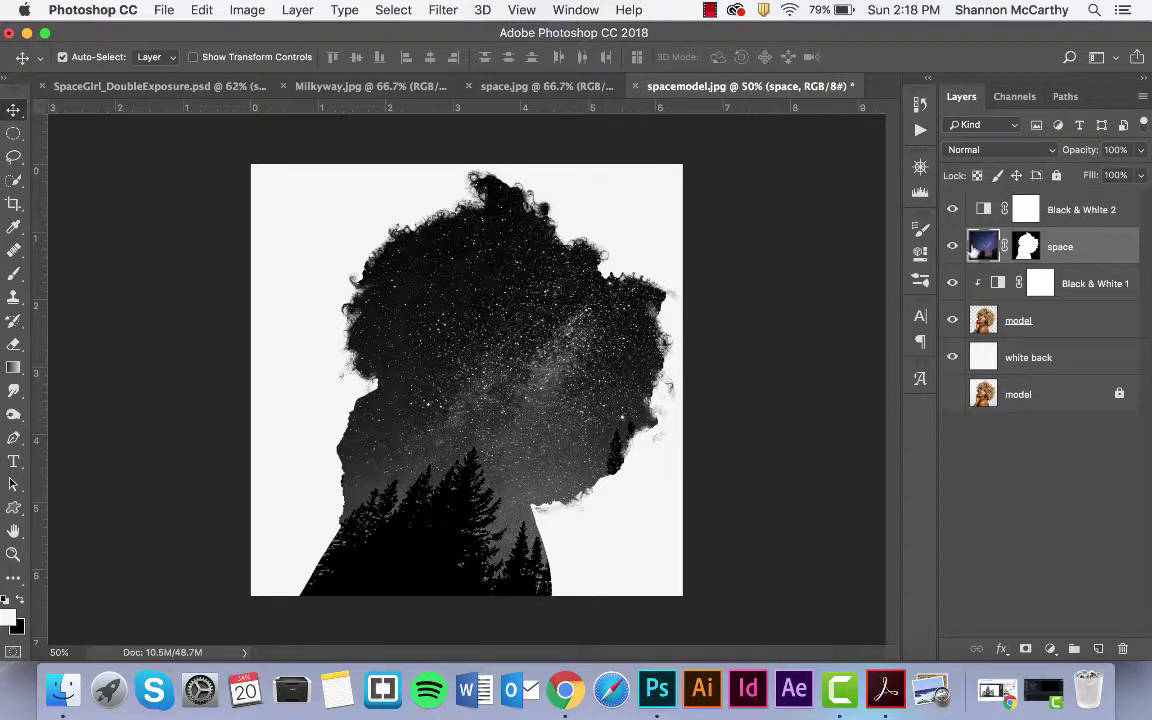
click(995, 149)
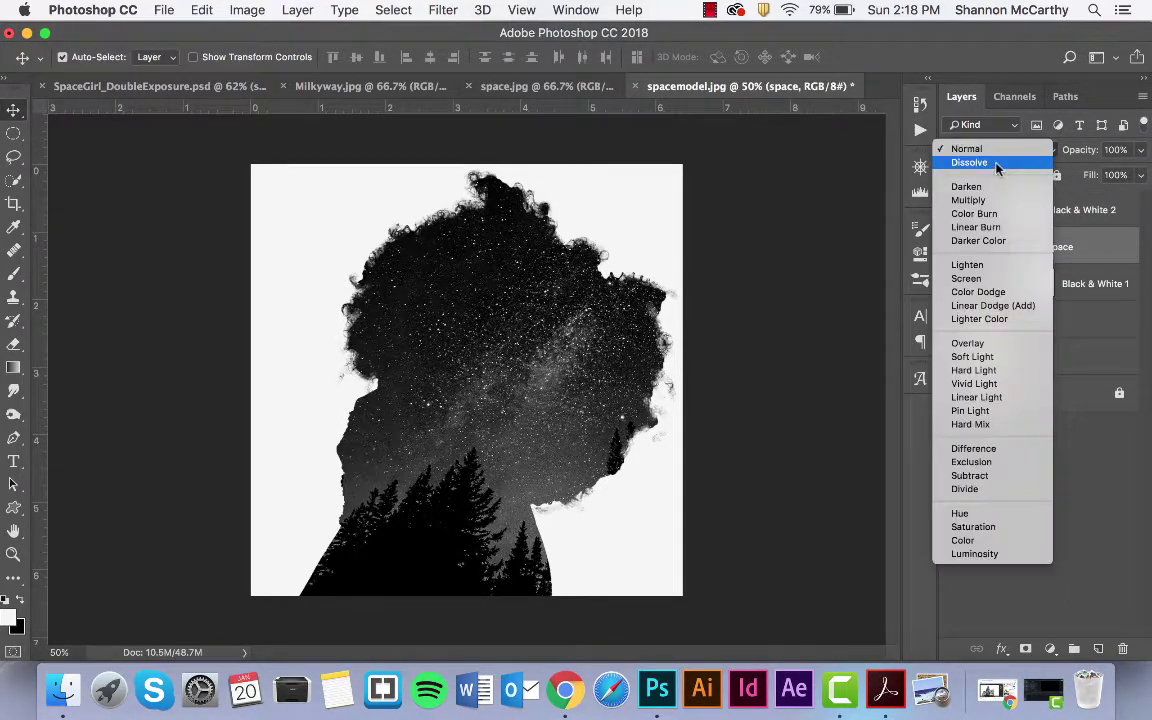
click(972, 265)
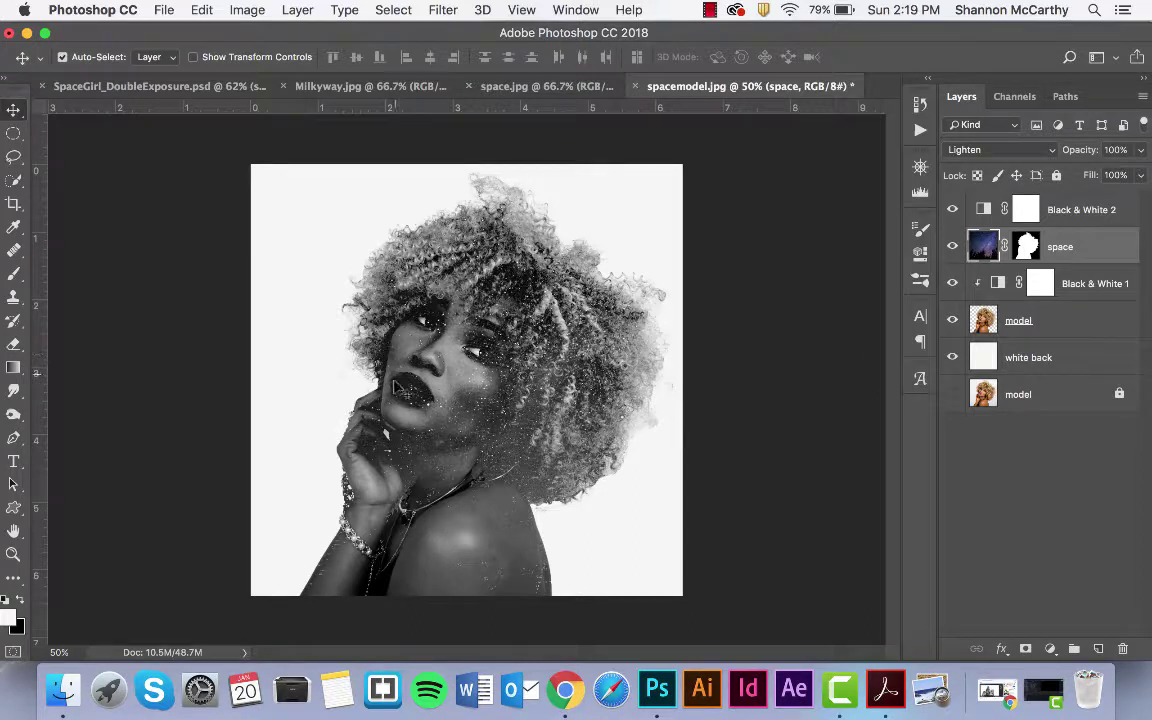
Set the space layer's blend mode to Screen, comparing it once more with Lighten.
click(1005, 150)
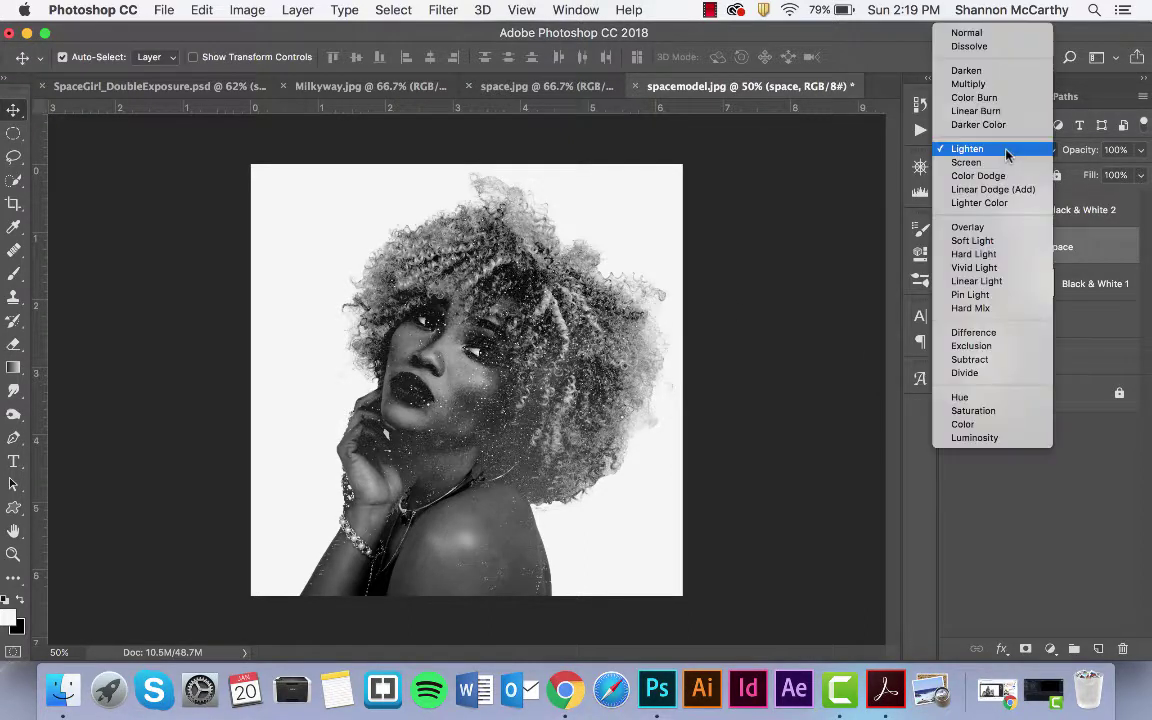
click(998, 163)
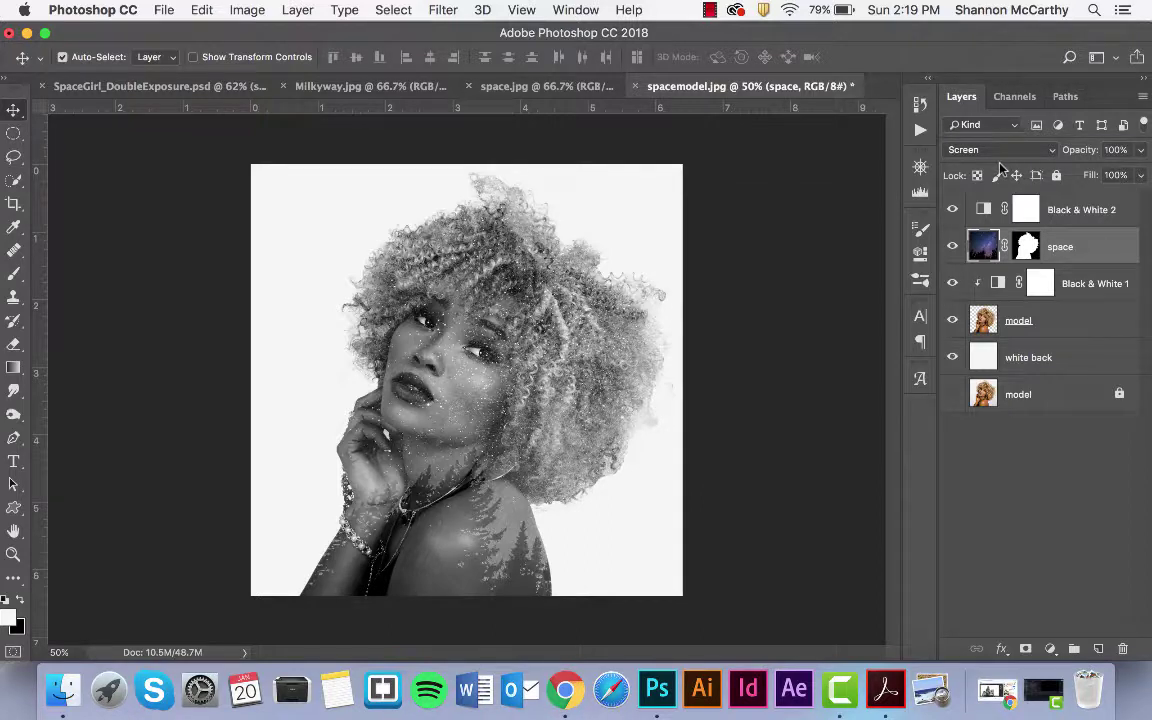
click(1003, 152)
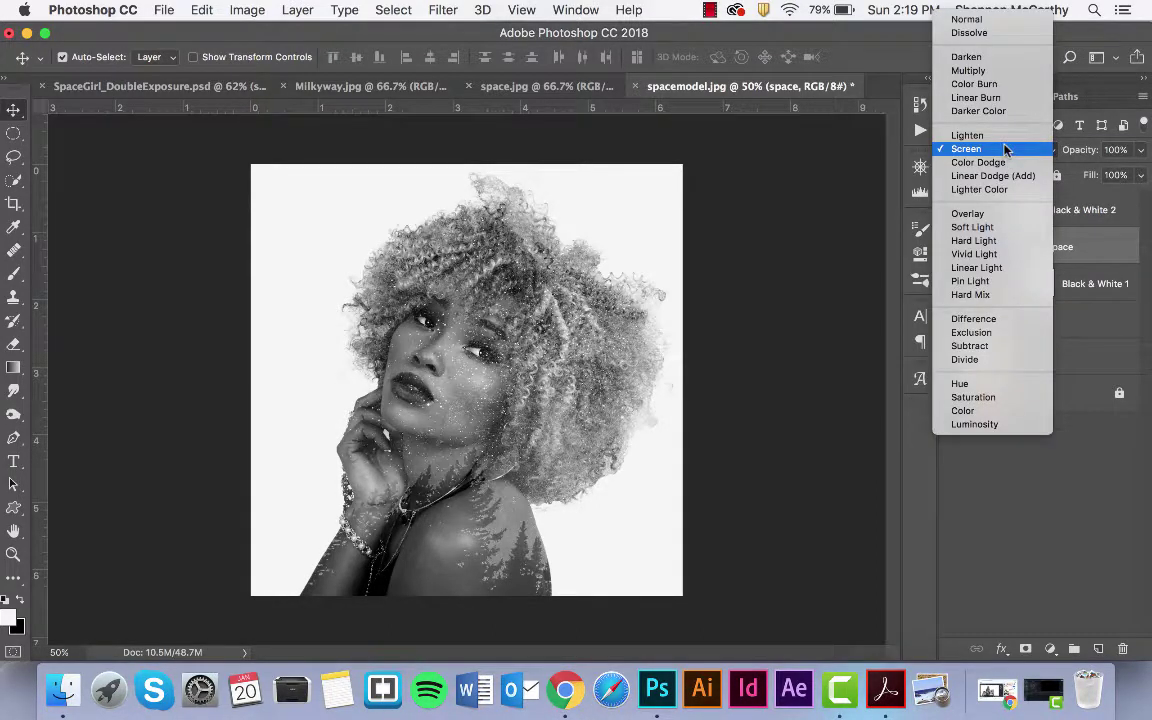
click(1003, 136)
click(1003, 150)
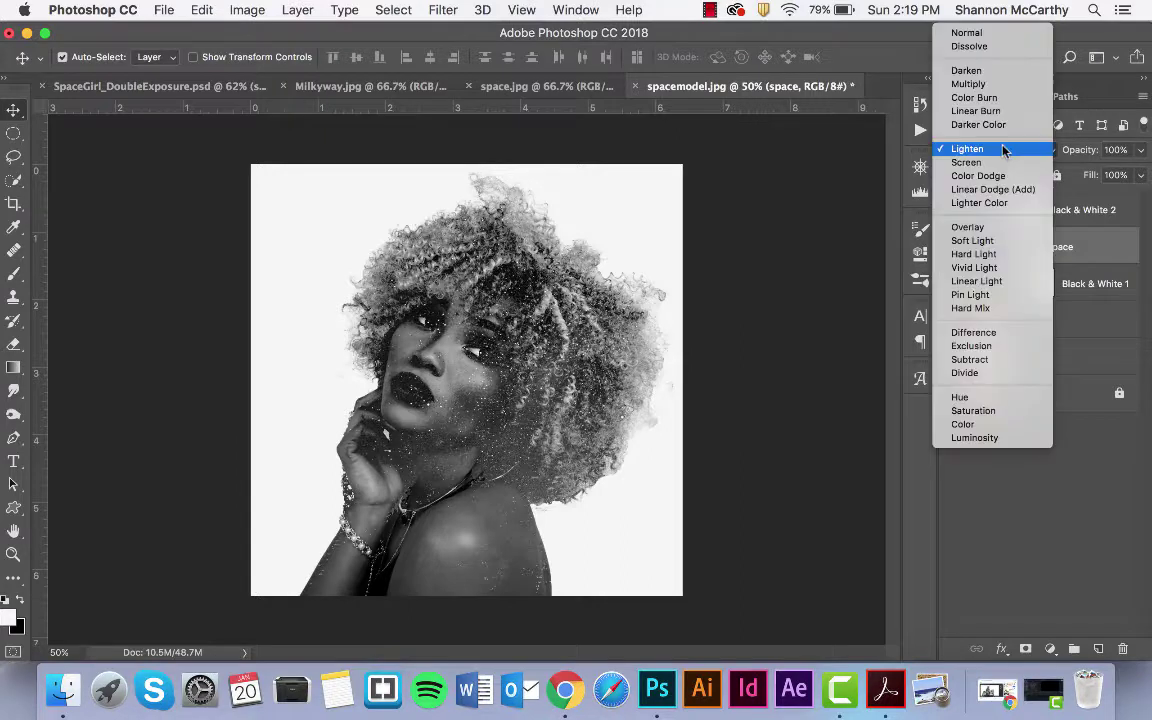
click(1000, 162)
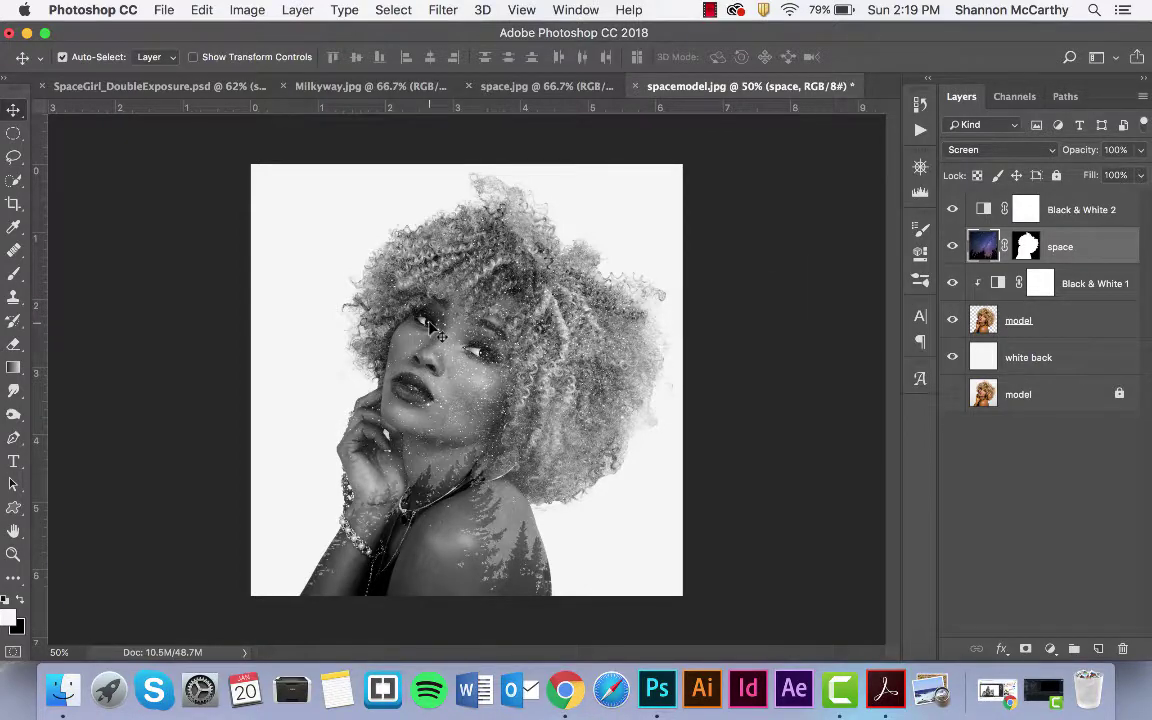
Add a layer mask to the cut-out model layer and make black the foreground color.
scroll(432, 327, up, 3)
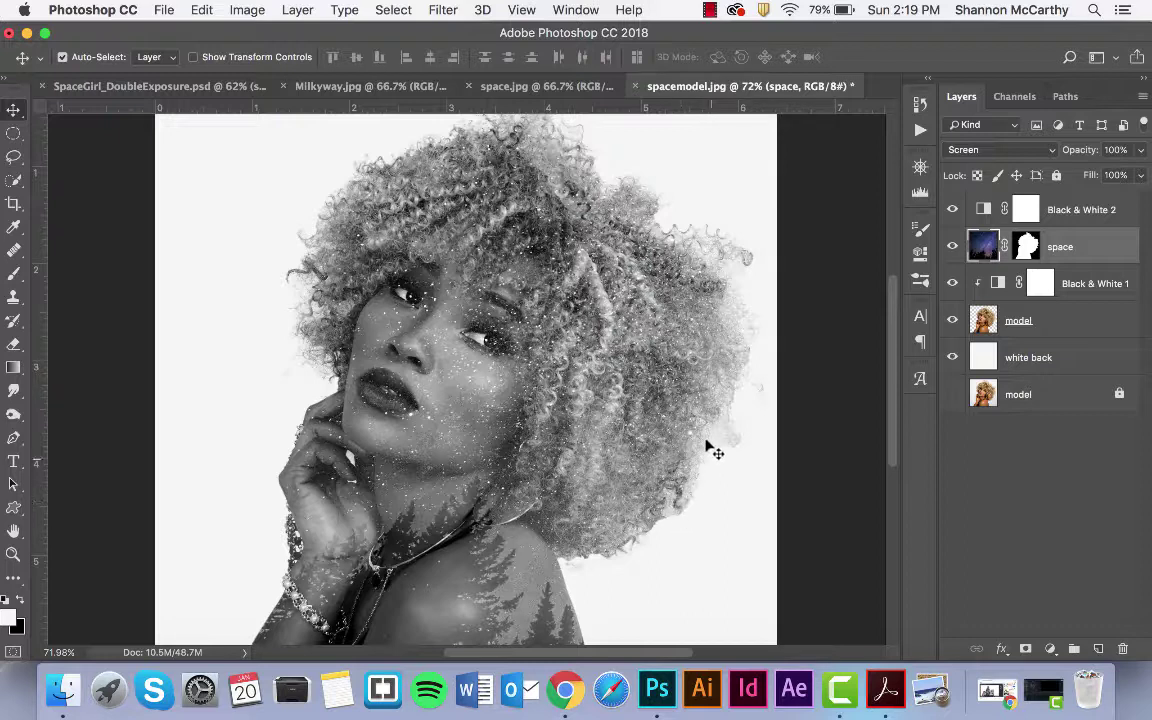
click(1013, 322)
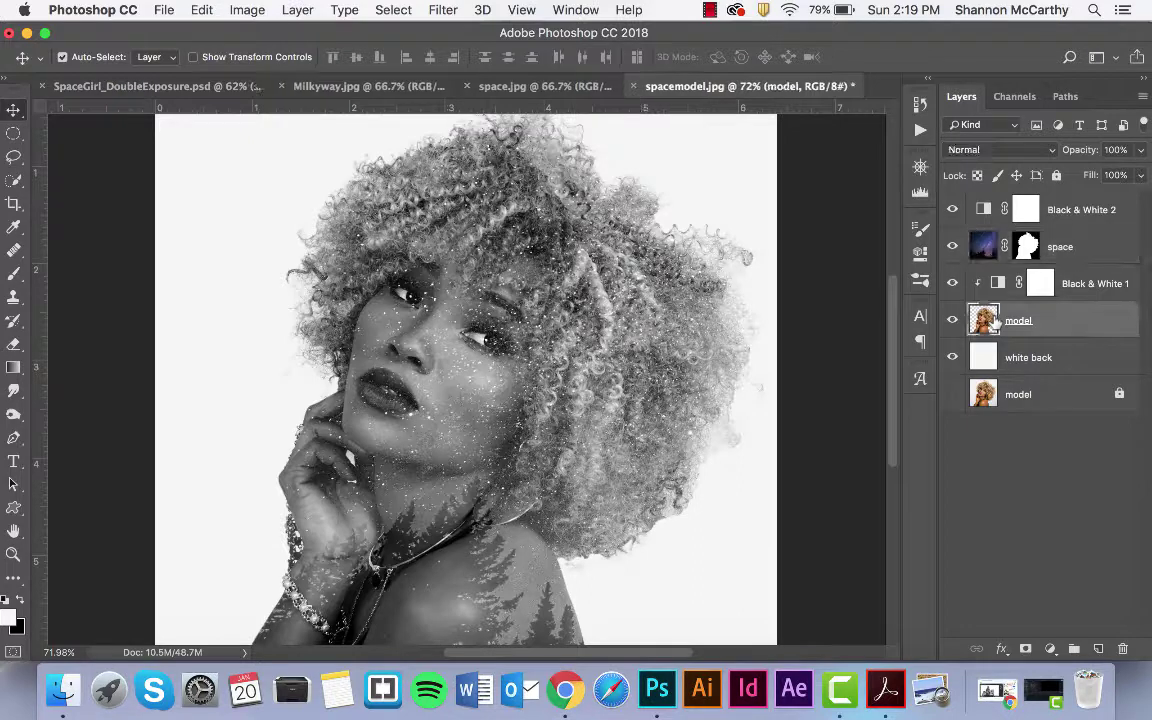
click(1027, 649)
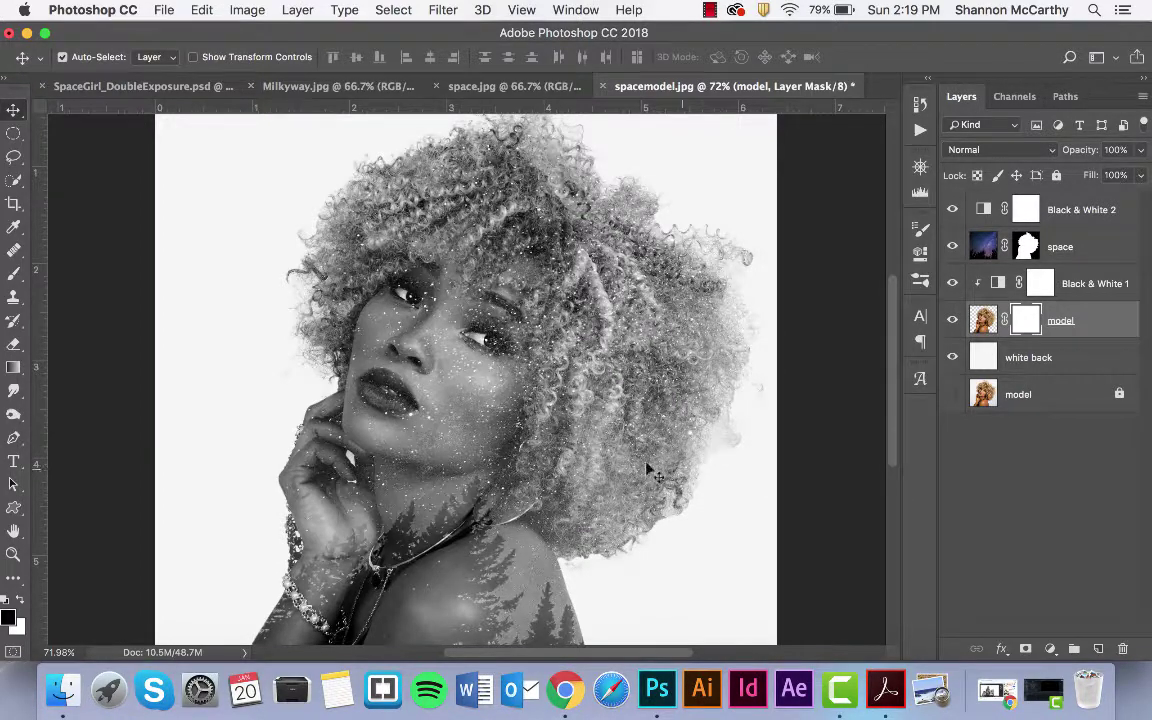
key(x)
click(18, 602)
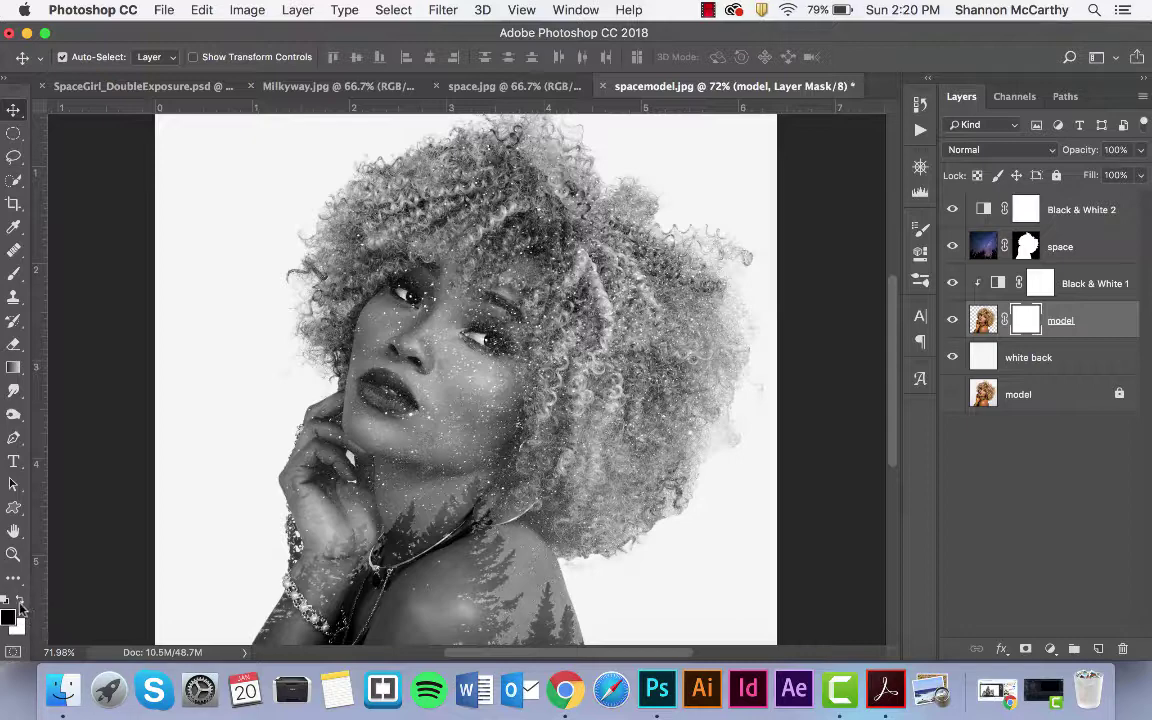
Select the Brush tool and set its hardness to 0% for painting on the model layer's mask.
click(13, 270)
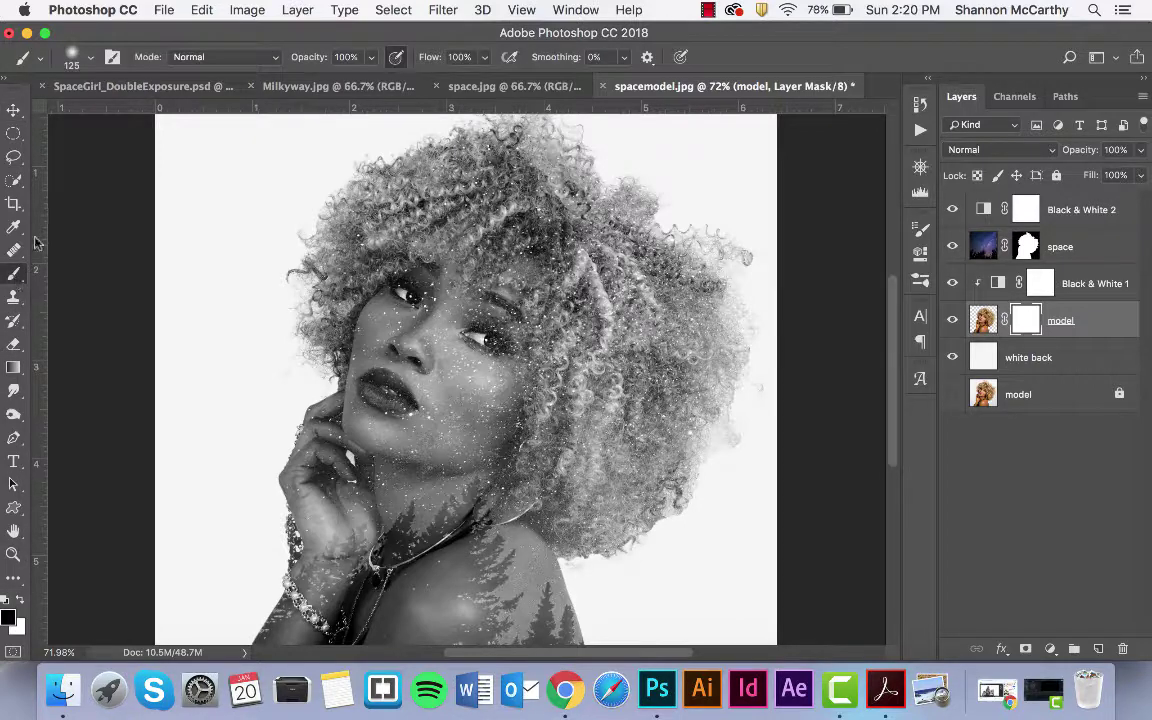
click(90, 57)
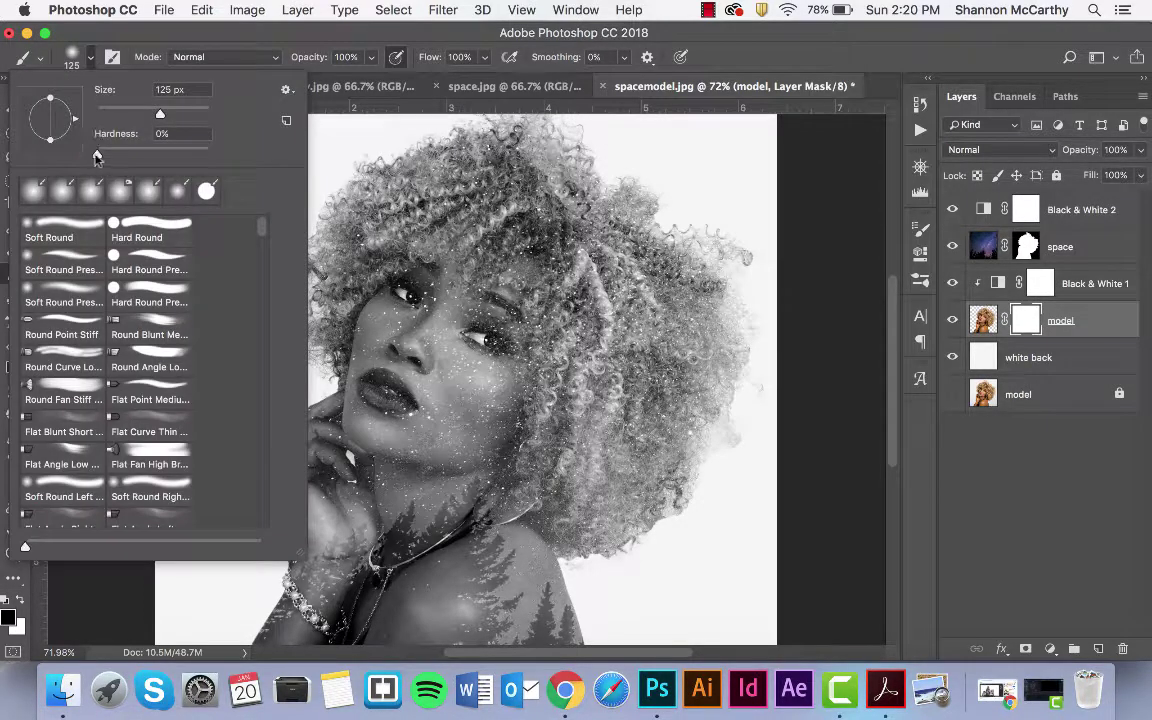
mouse_move(95, 152)
mouse_down()
mouse_move(222, 147)
mouse_move(75, 147)
mouse_up()
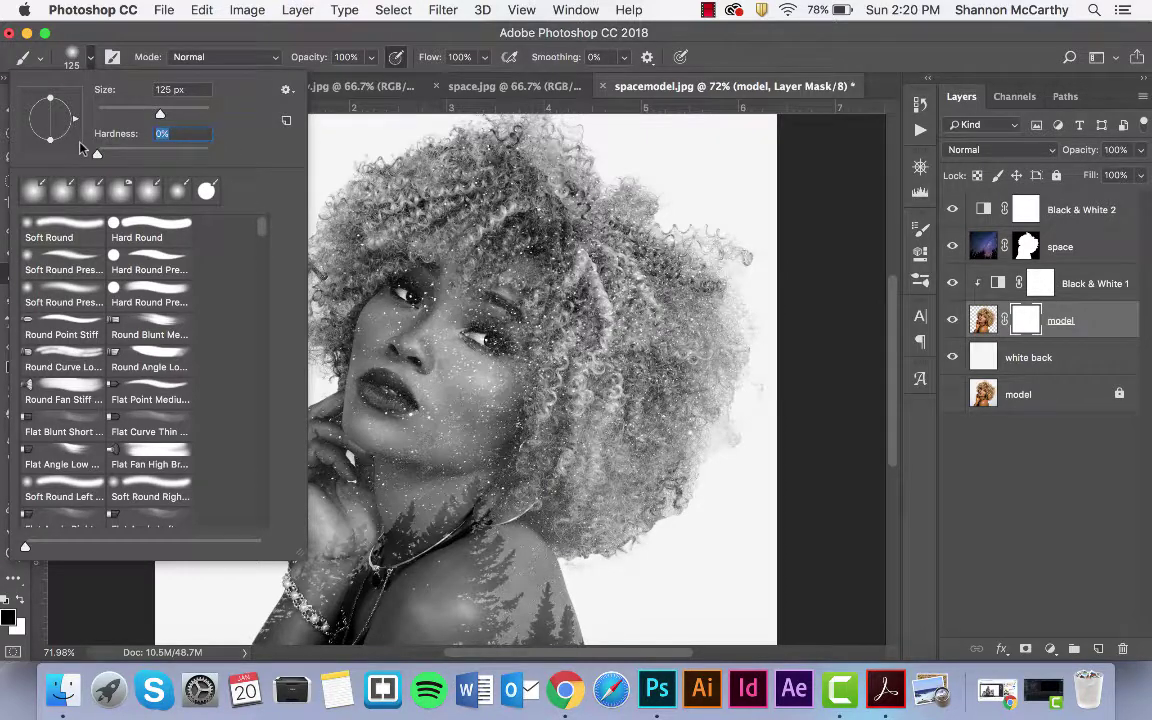
click(451, 38)
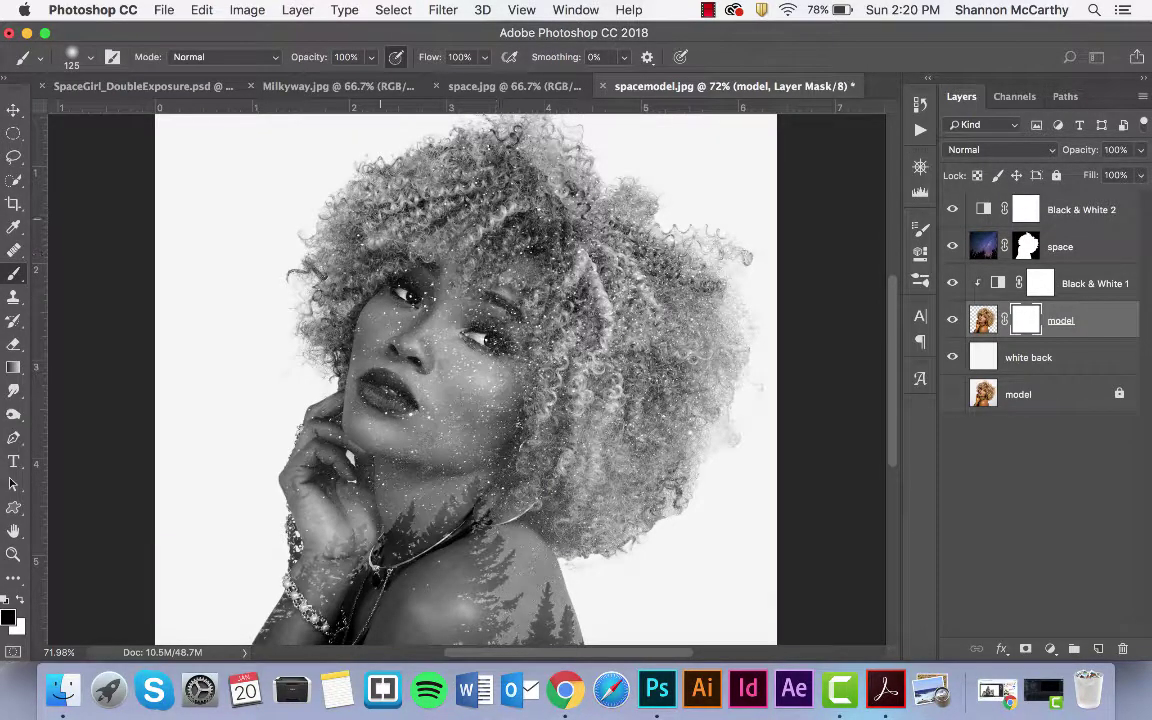
click(91, 58)
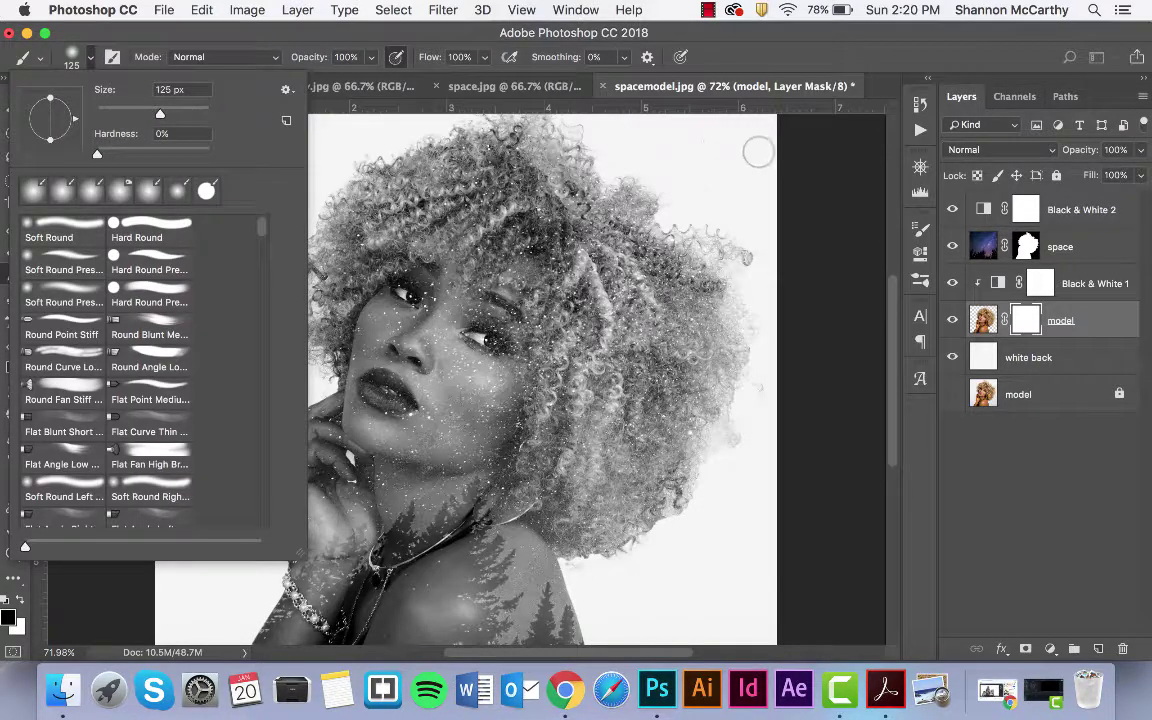
click(681, 138)
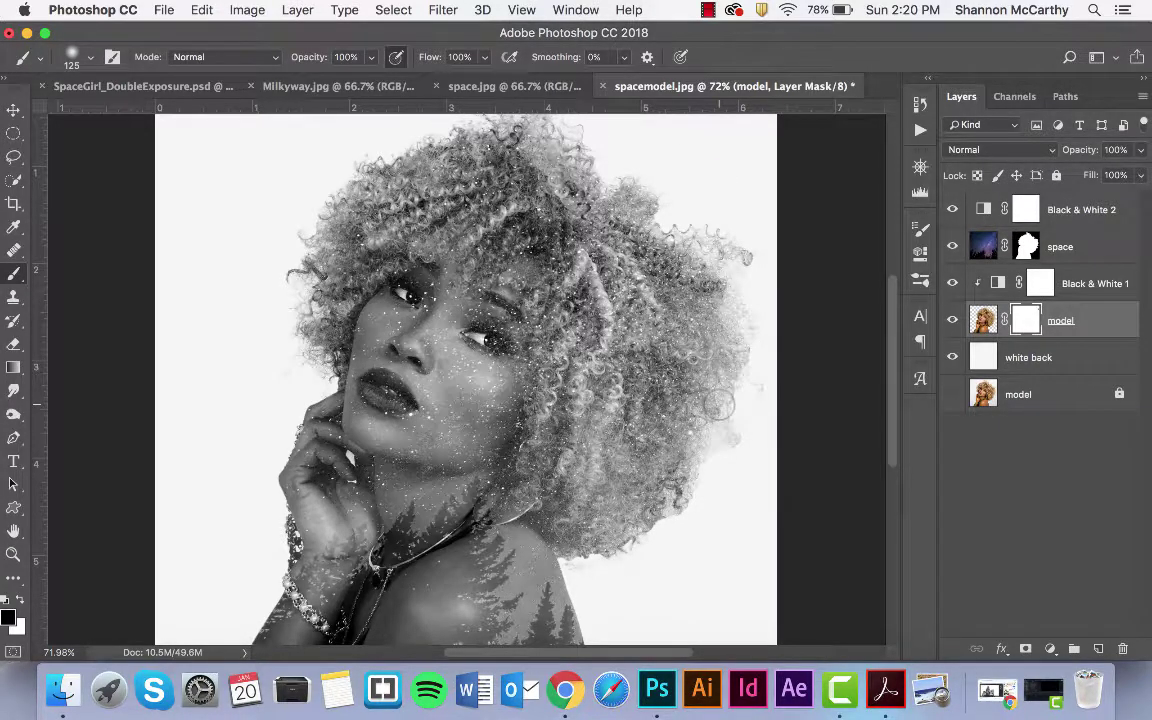
Reduce the brush to 30 px and mask out the leftover background in the gap along the hair's lower right edge.
key(bracketleft)
key(bracketleft)
key(bracketleft)
key(bracketleft)
key(bracketleft)
key(bracketleft)
key(bracketleft)
key(bracketright)
key(bracketright)
key(bracketright)
key(bracketright)
key(bracketleft)
scroll(640, 440, up, 5)
scroll(632, 452, down, 3)
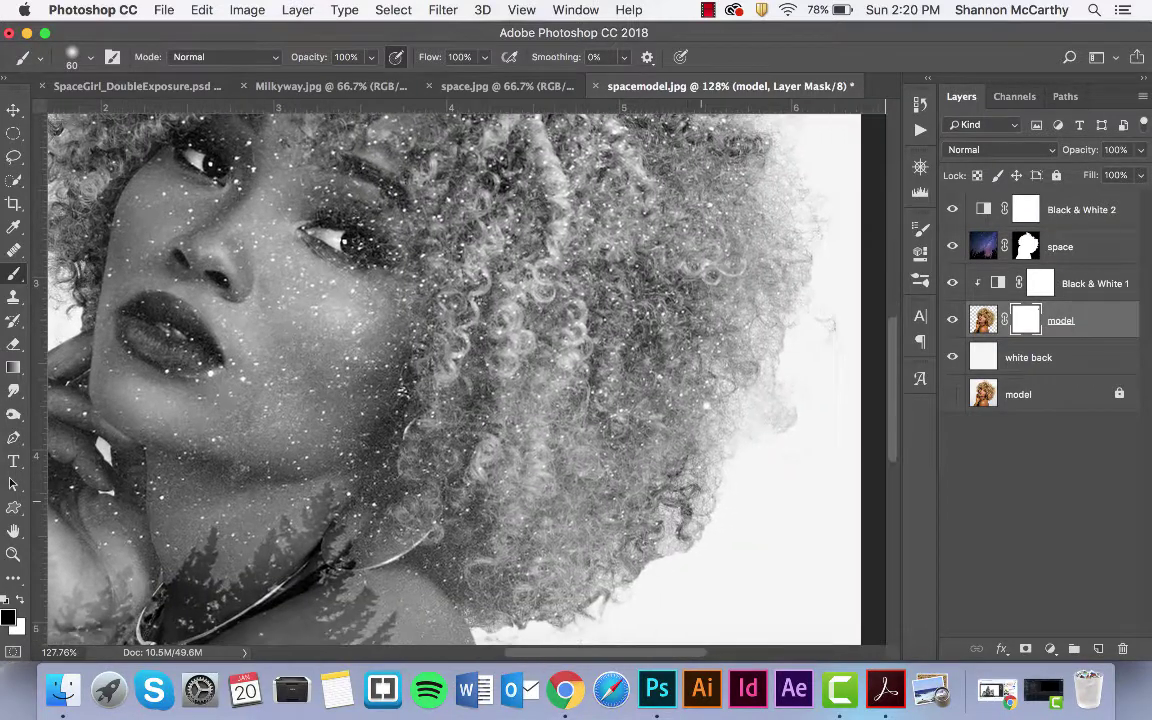
key(bracketleft)
key(bracketleft)
key(bracketleft)
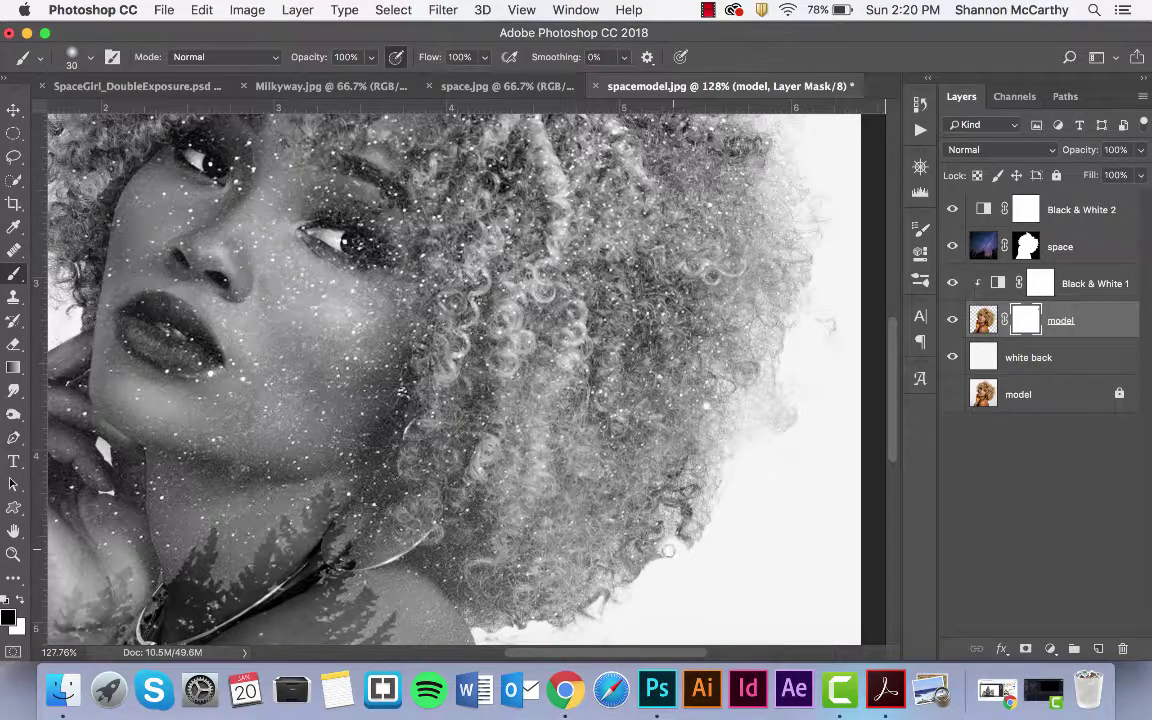
mouse_move(682, 533)
mouse_down()
mouse_move(660, 514)
mouse_move(696, 548)
mouse_up()
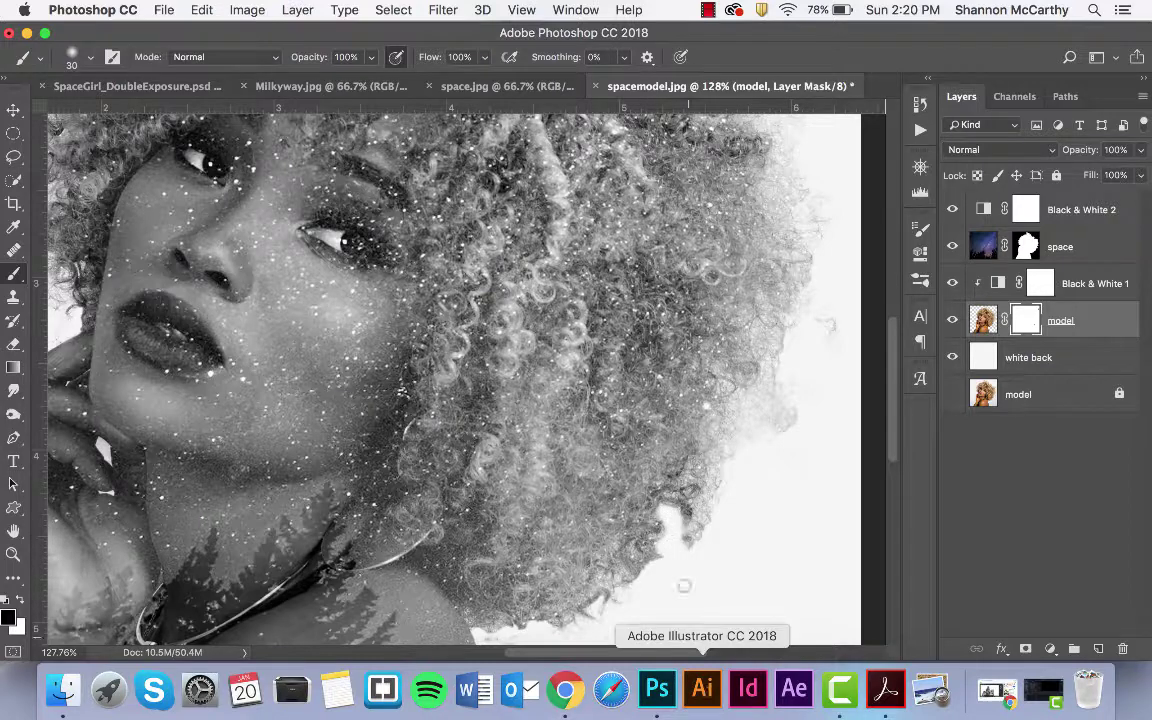
Continue masking leftover background around the curls on the hair's lower right edge, reducing the brush to 20 px.
scroll(689, 574, up, 3)
scroll(689, 574, up, 1)
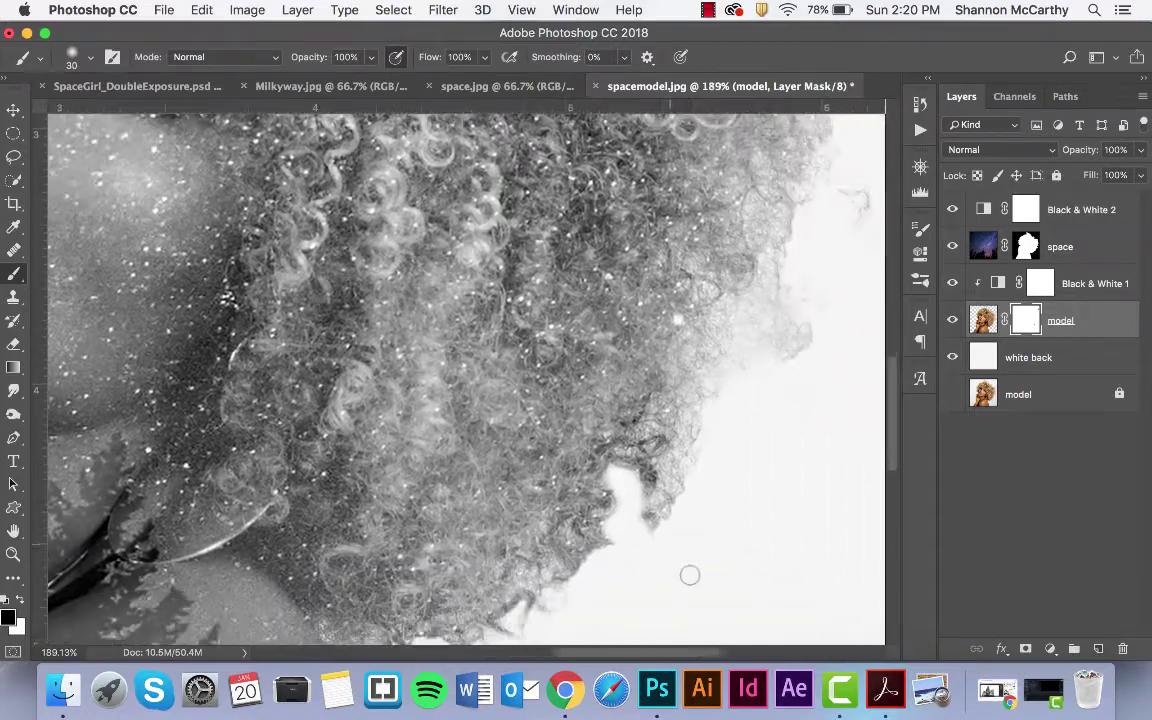
mouse_move(625, 520)
mouse_down()
mouse_move(580, 480)
mouse_move(552, 482)
mouse_move(565, 440)
mouse_move(555, 428)
mouse_move(567, 432)
mouse_move(567, 478)
mouse_move(559, 428)
mouse_up()
key(bracketleft)
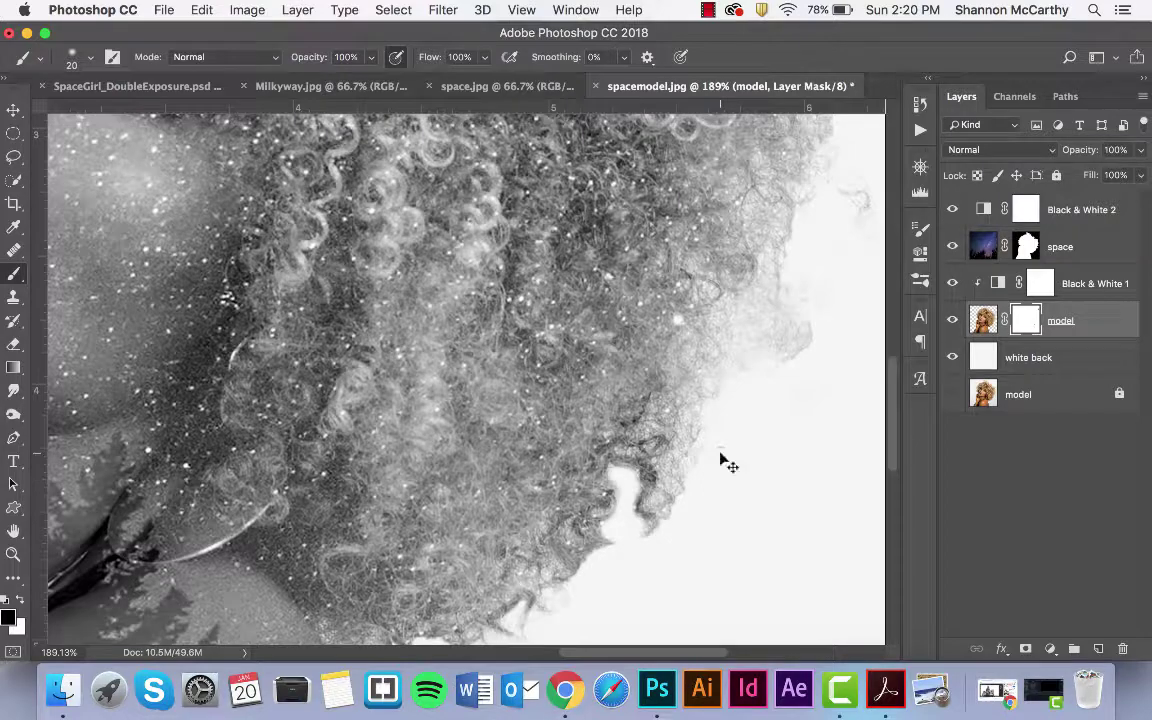
key(super+0)
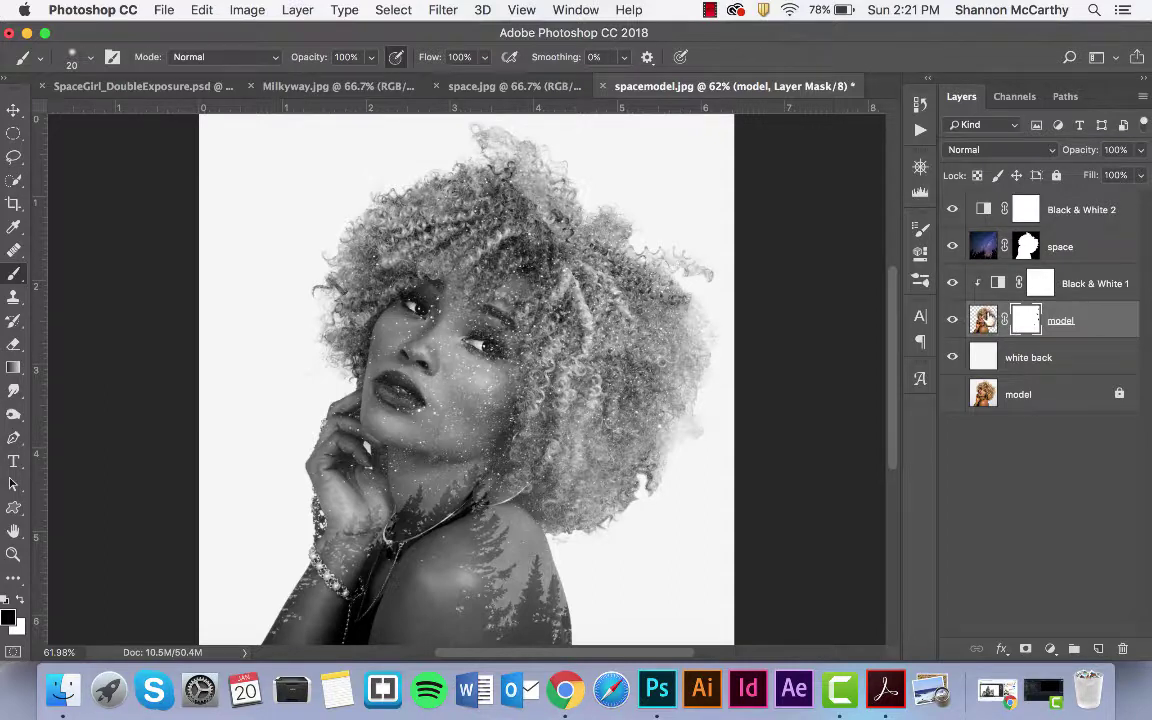
Create a Soft Light layer named highlights, clipped to the cut-out model layer and filled with 50% gray.
click(983, 320)
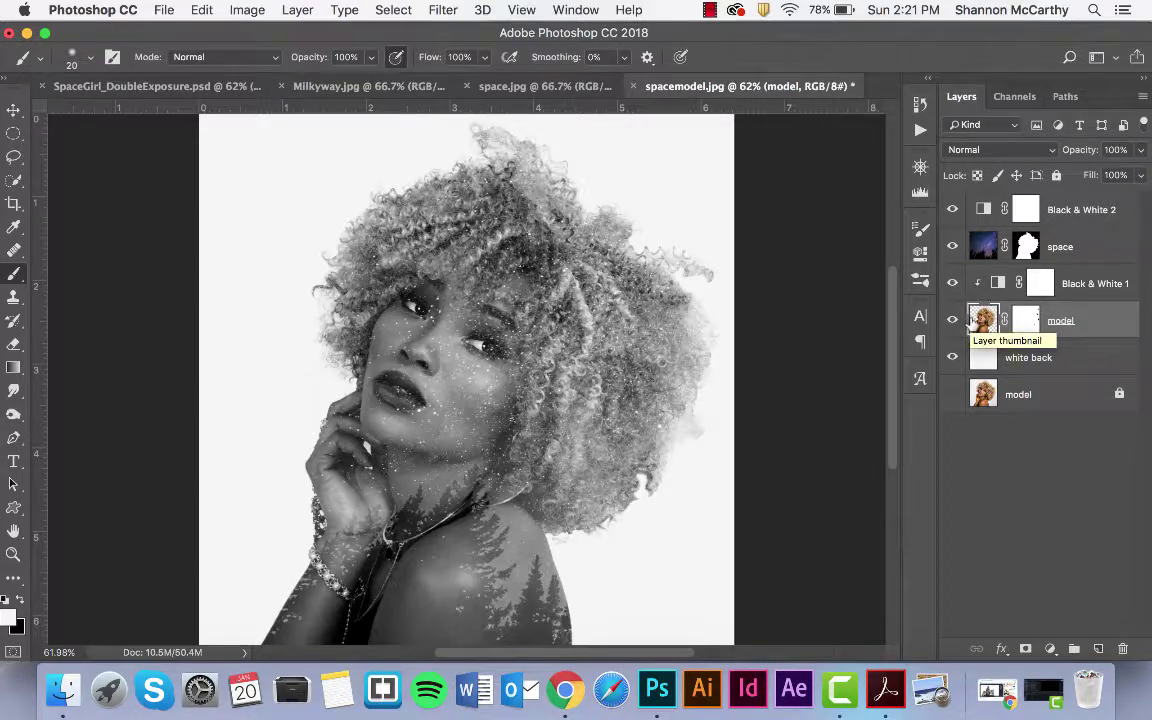
key(super+shift+n)
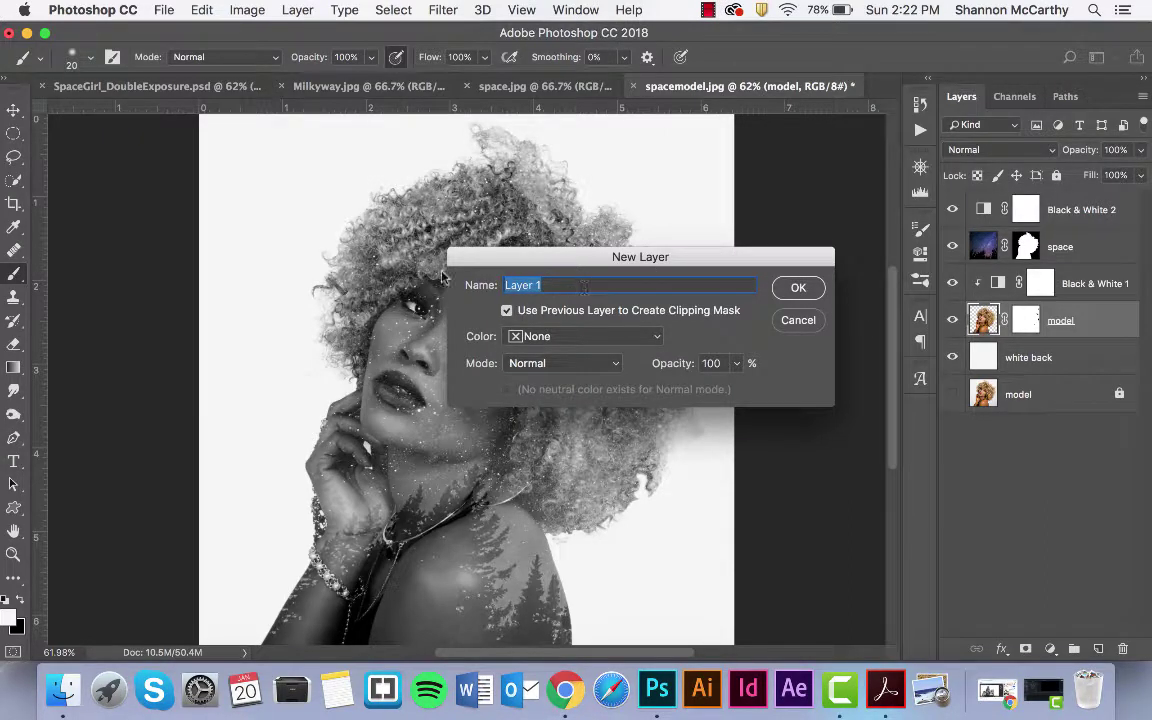
text(highlights)
click(535, 364)
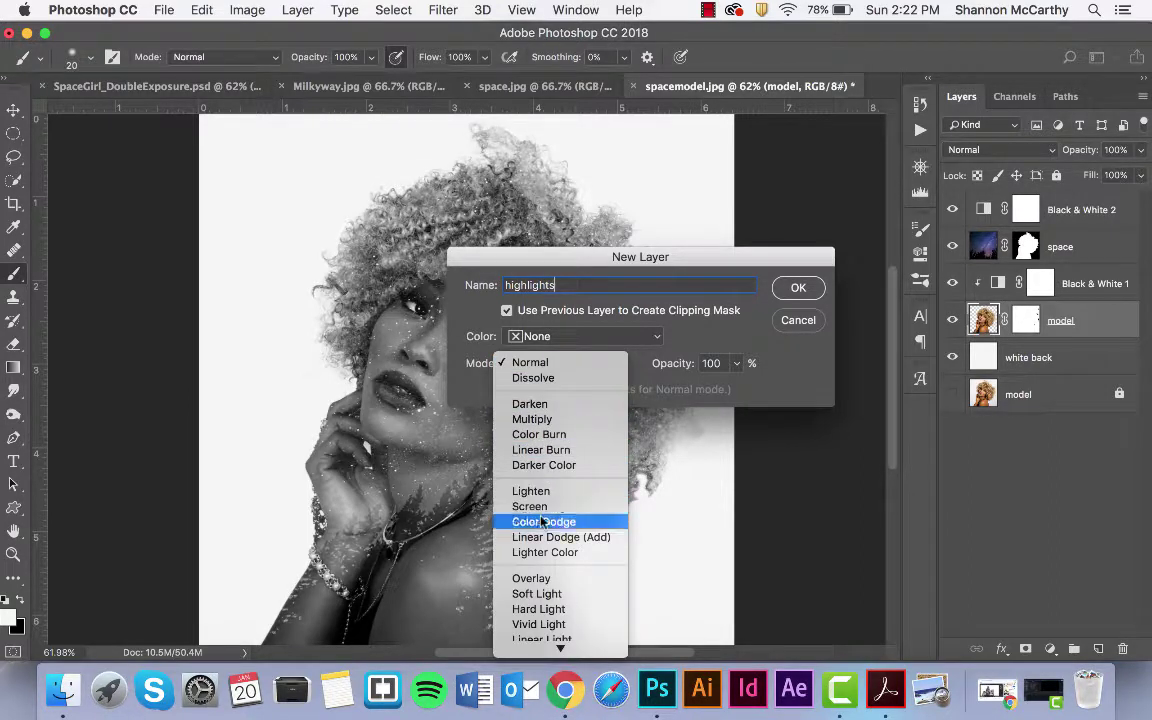
click(537, 595)
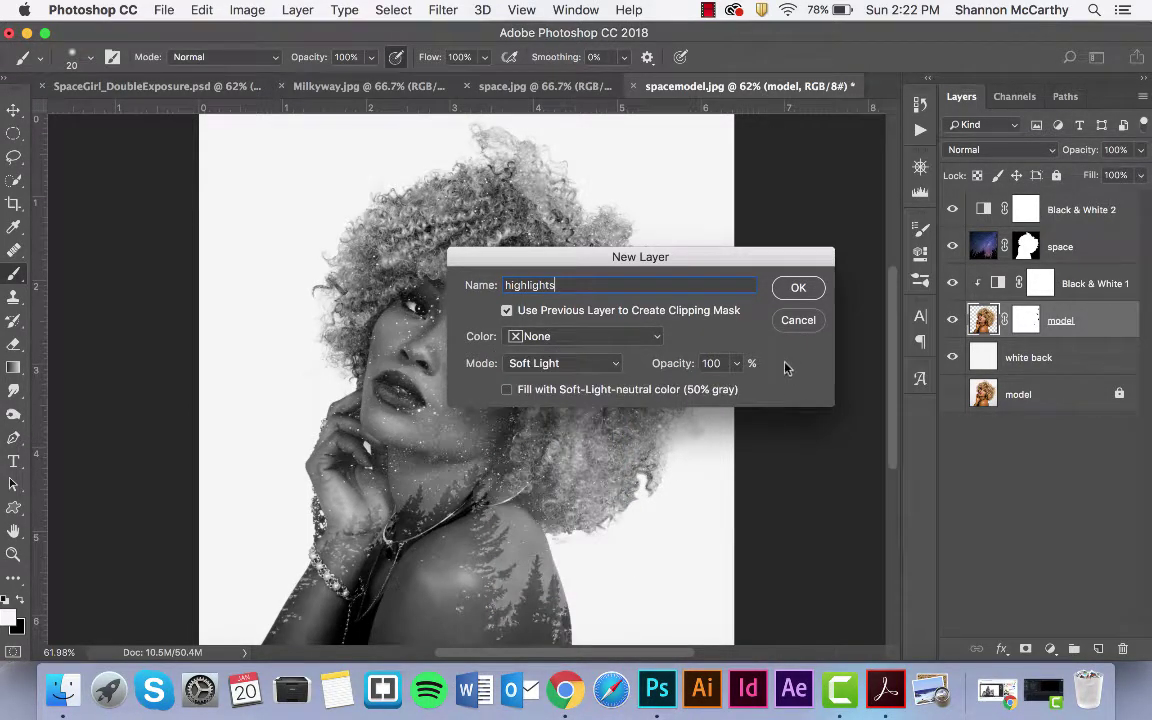
click(505, 390)
click(797, 288)
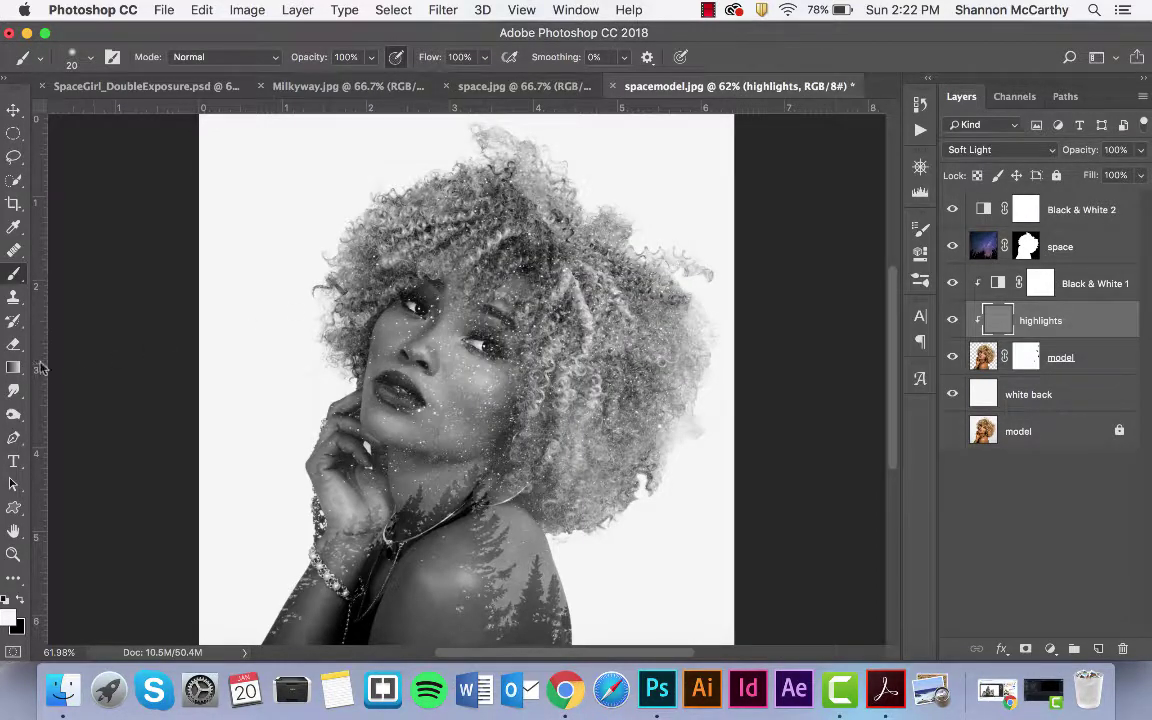
Choose the Burn tool with its range set to Shadows for darkening on the highlights layer.
click(17, 420)
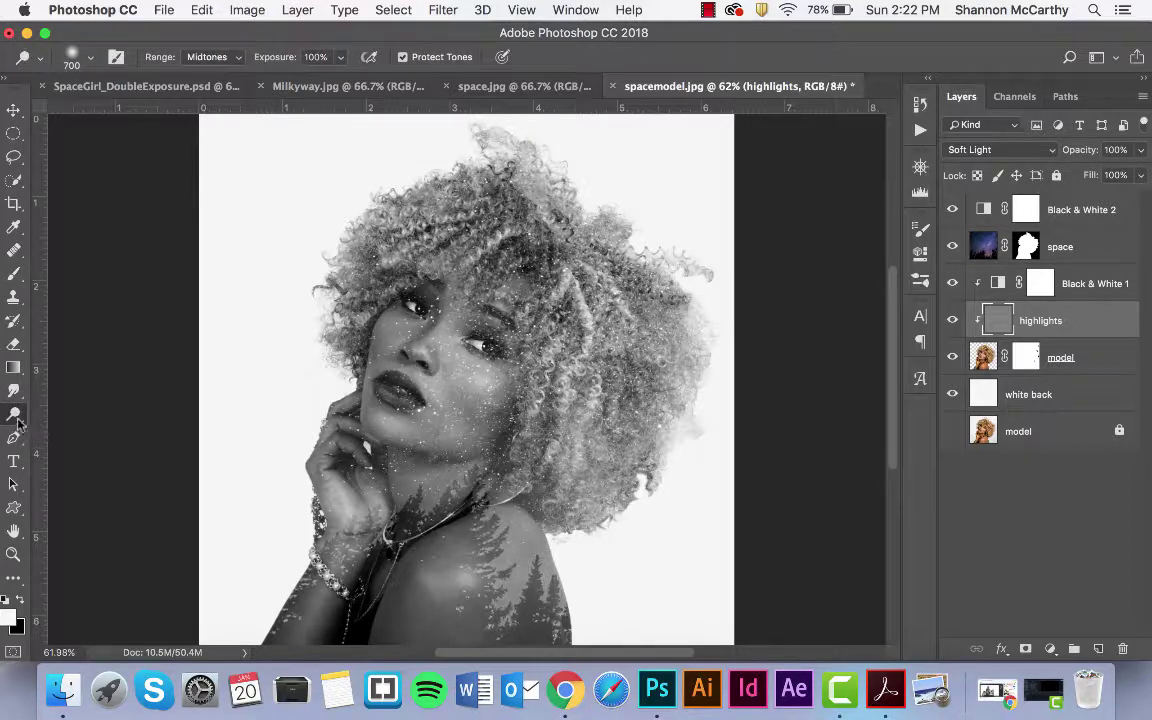
click(14, 414)
click(56, 388)
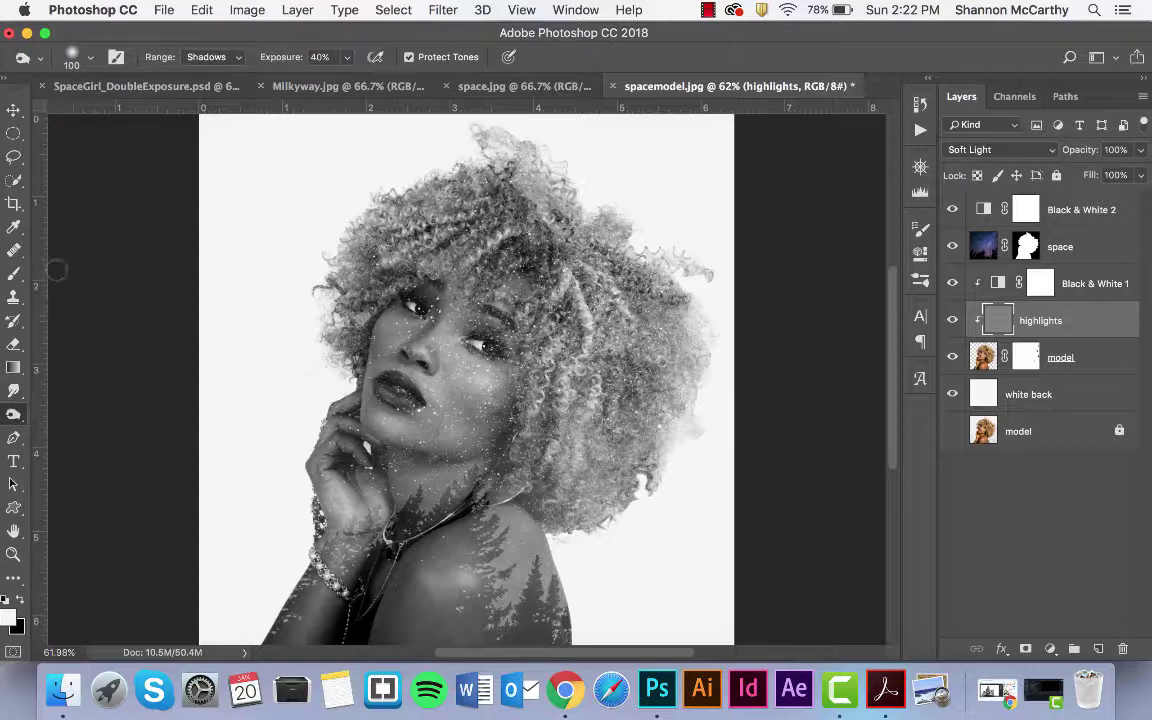
click(230, 61)
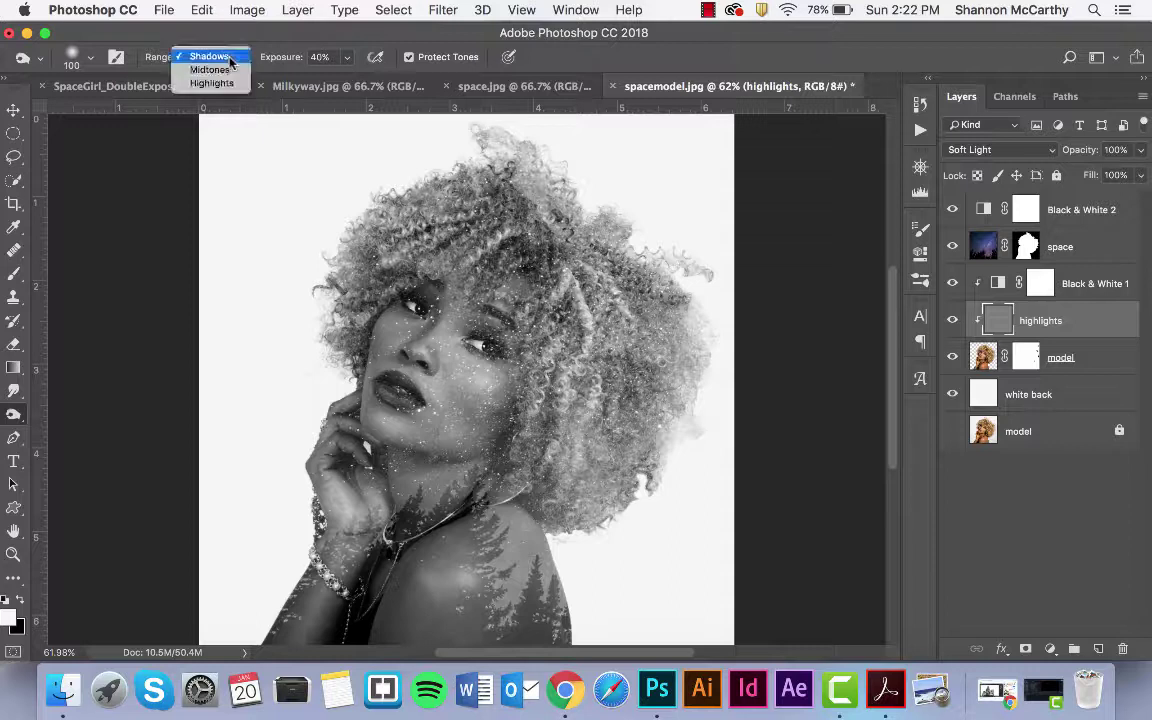
click(210, 57)
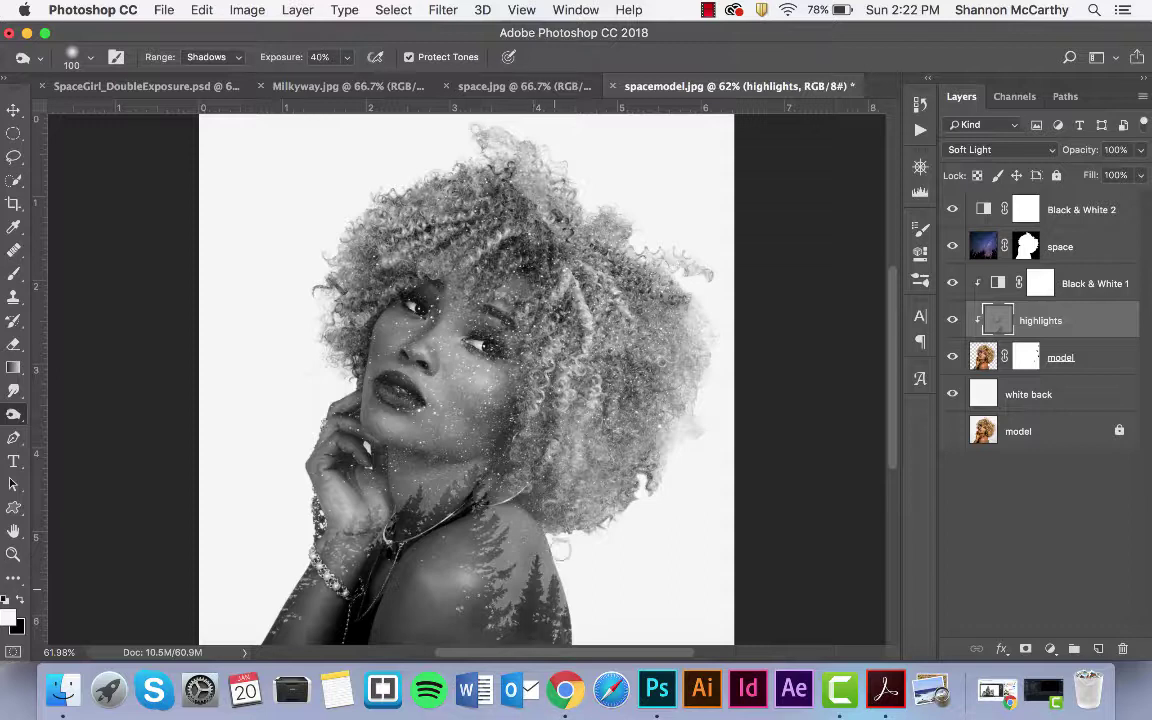
Add a Gradient Map adjustment layer above the Black & White 2 layer.
scroll(445, 597, right, 5)
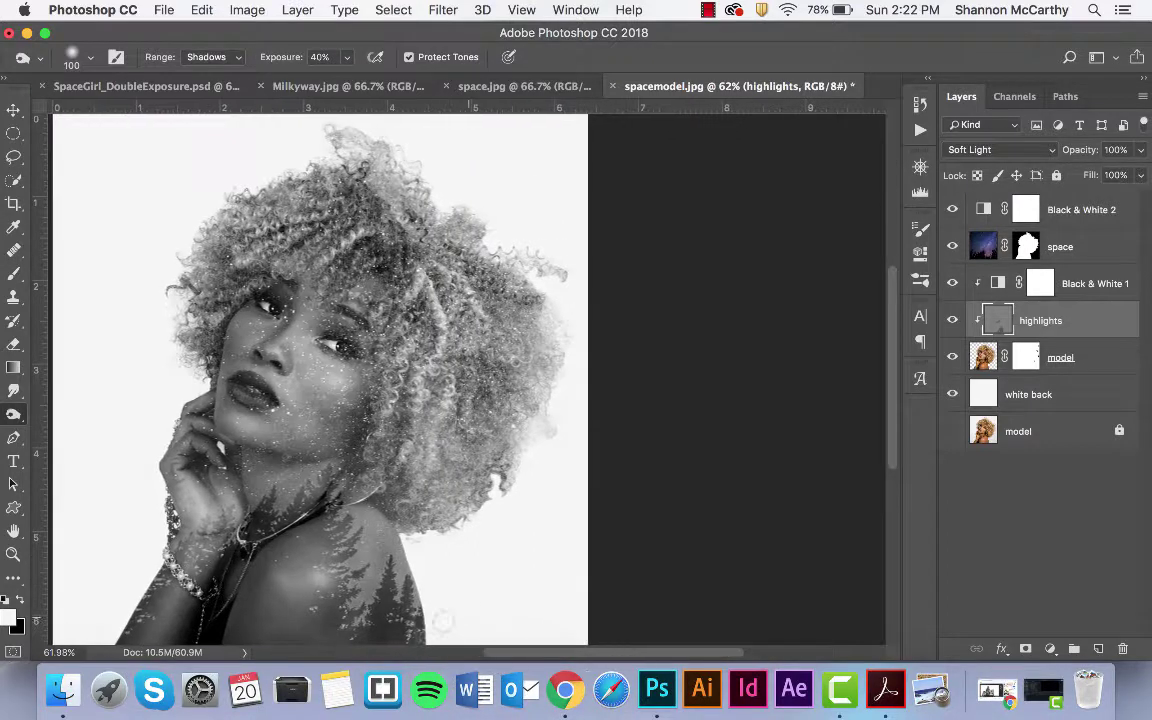
scroll(488, 380, left, 6)
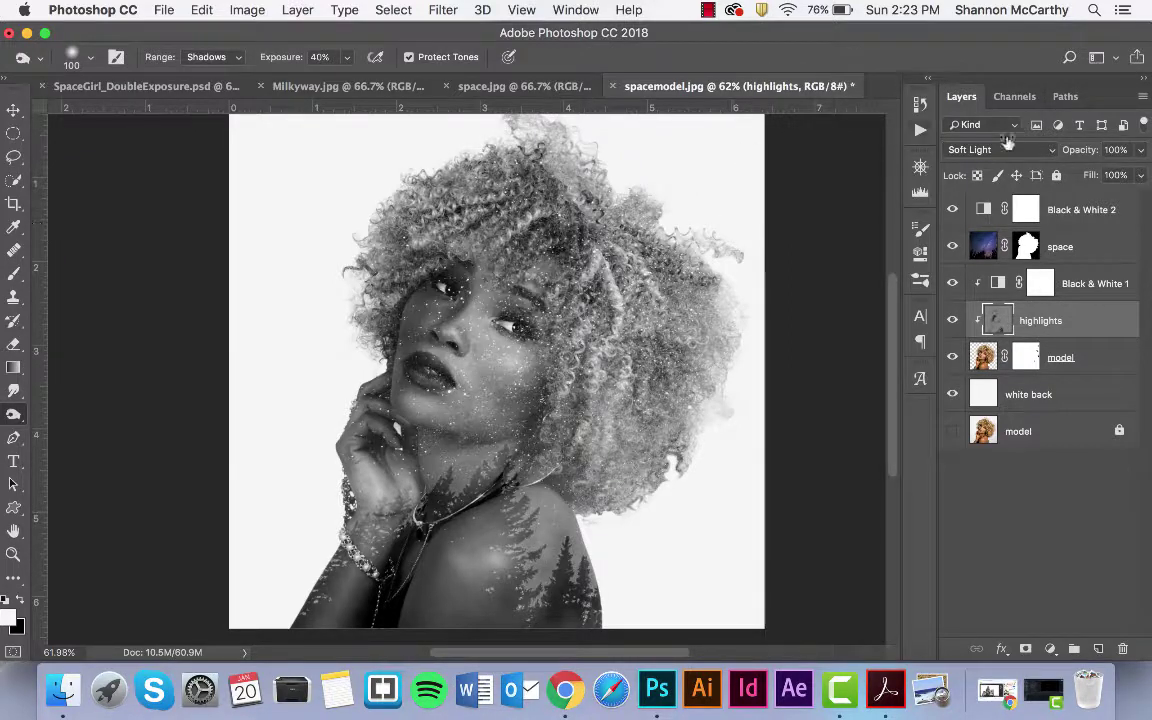
click(1077, 209)
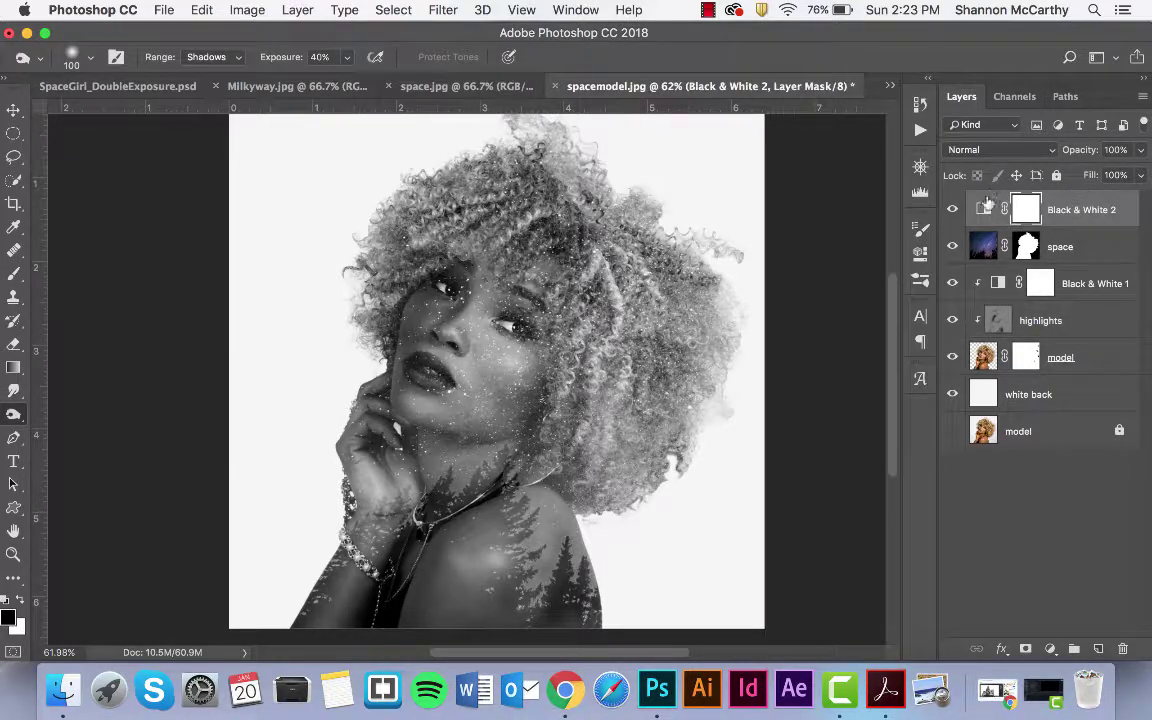
click(1050, 650)
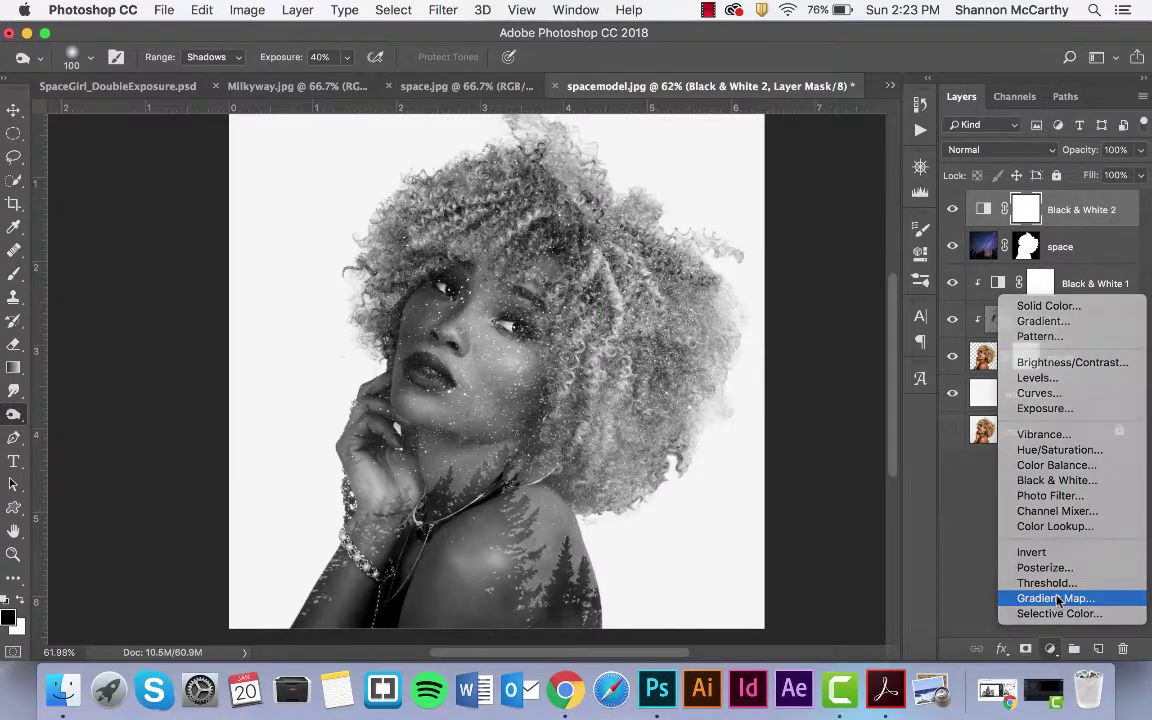
click(1056, 598)
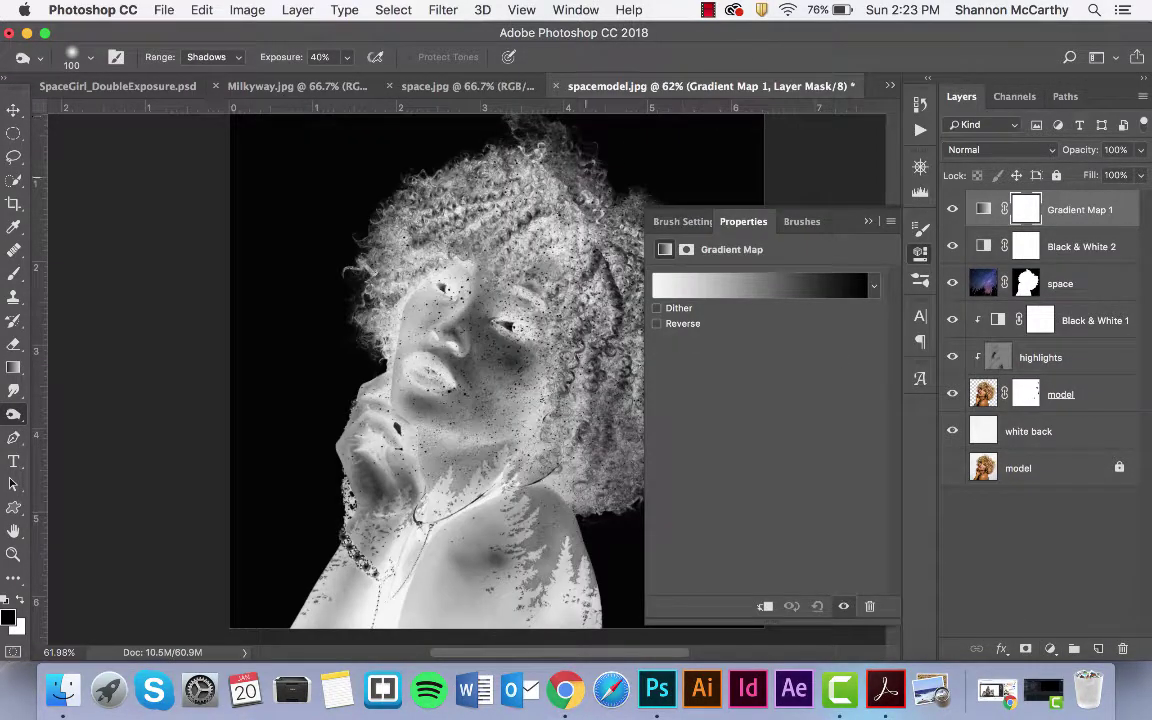
scroll(440, 370, right, 5)
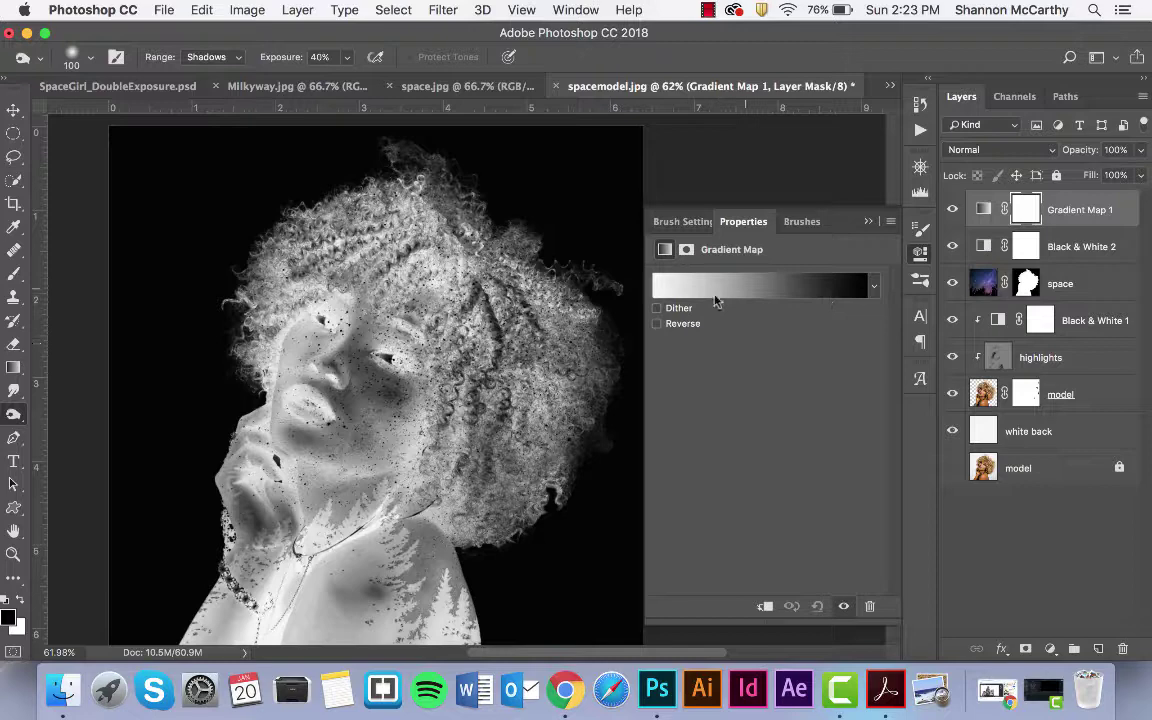
Try the gradient map with Reverse on, and replace it with an unreversed dark purple to light blue gradient.
click(657, 324)
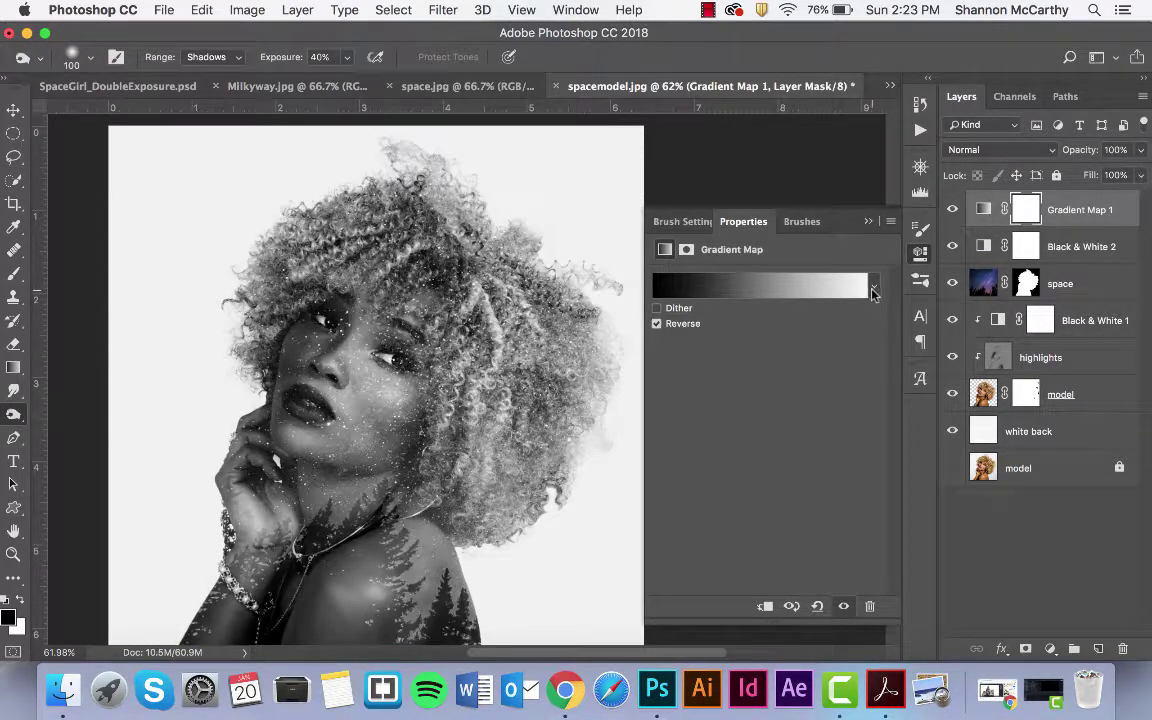
click(823, 288)
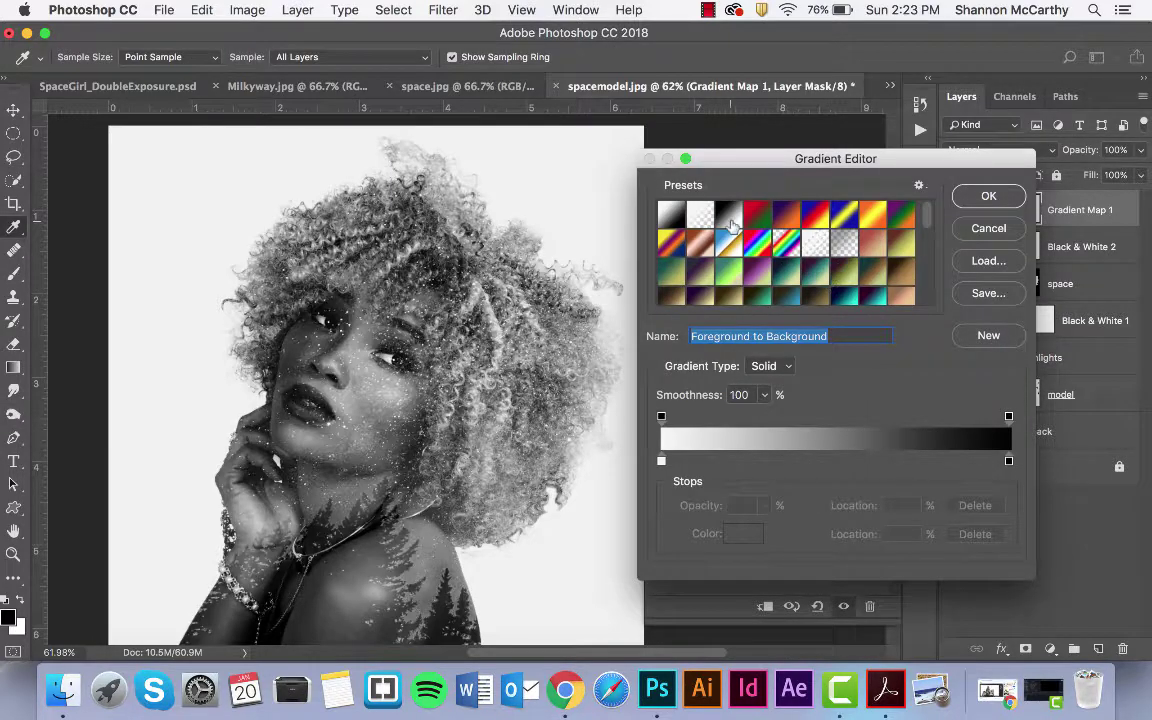
scroll(775, 235, down, 5)
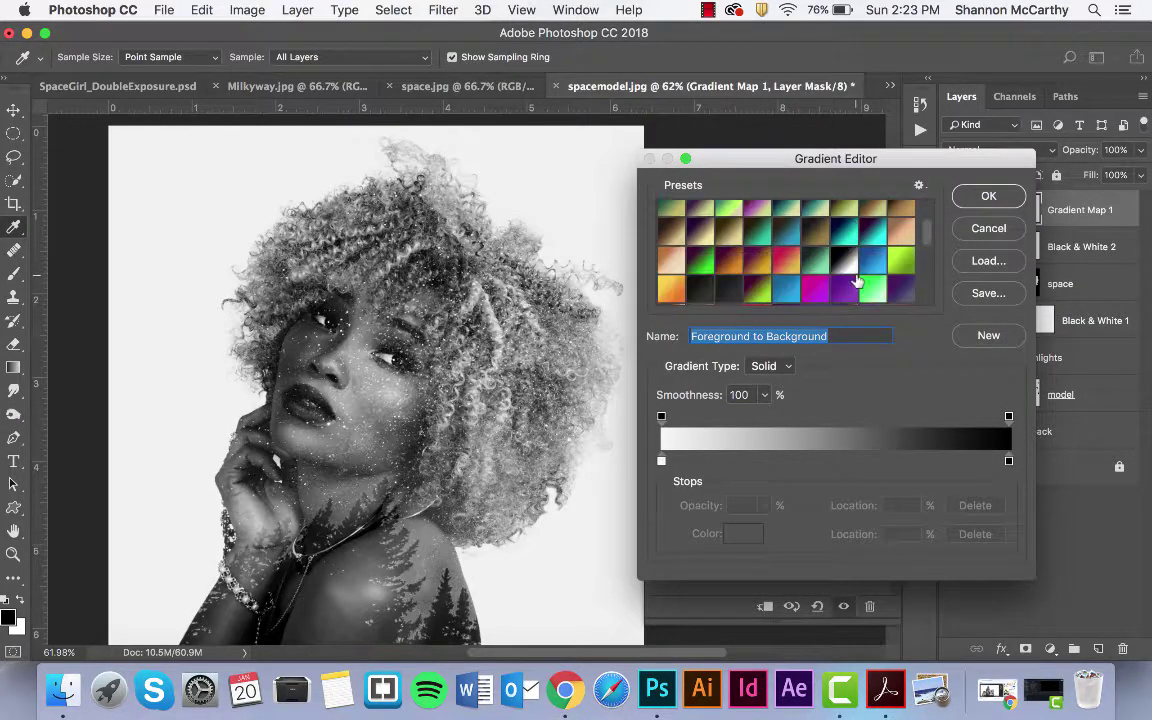
scroll(855, 283, down, 5)
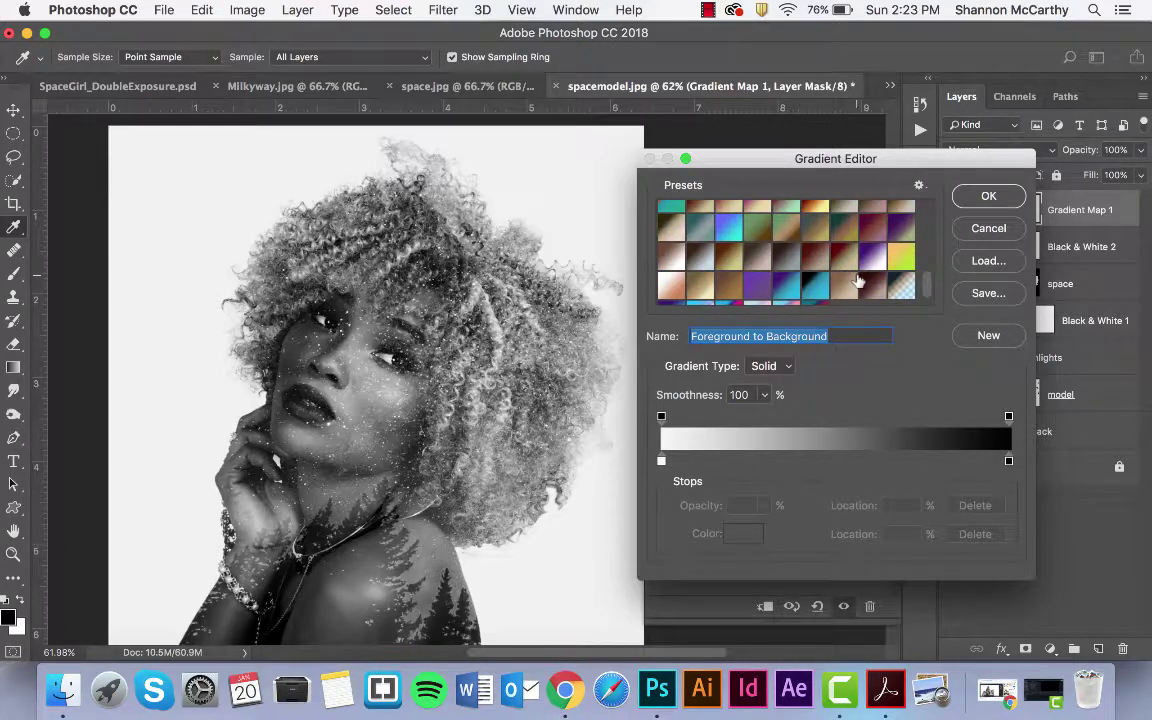
scroll(852, 283, up, 10)
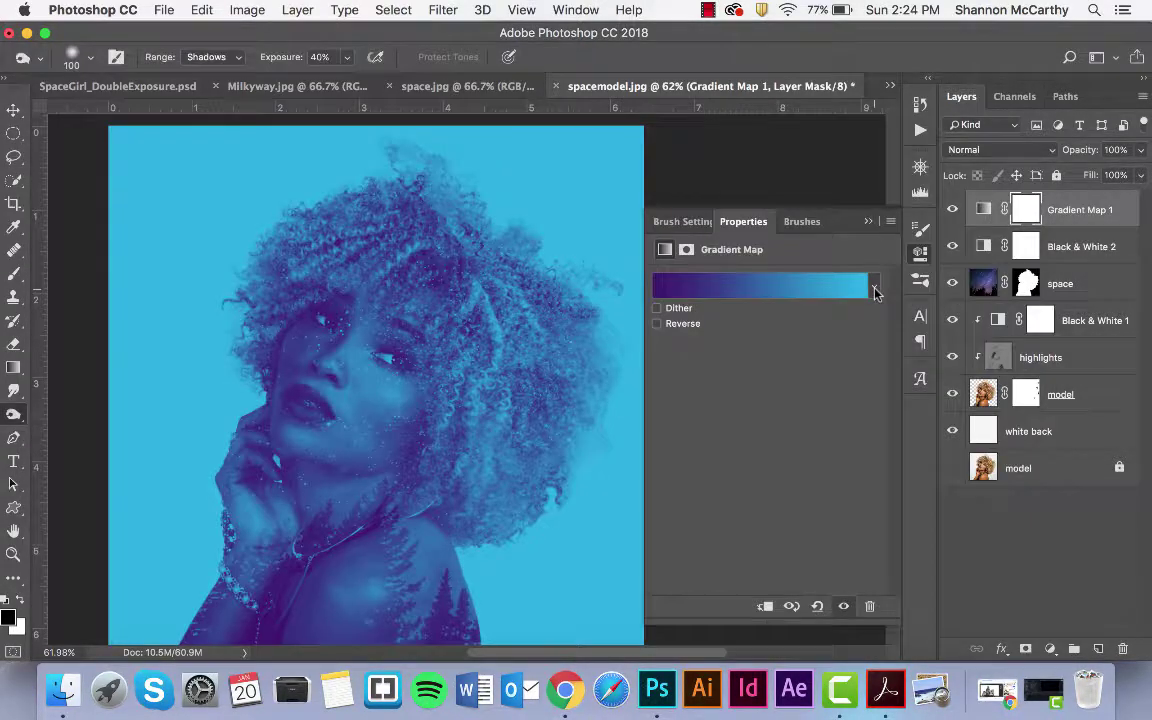
Change the gradient's dark purple stop to magenta, and preview the gradient map with Reverse on and off.
click(863, 288)
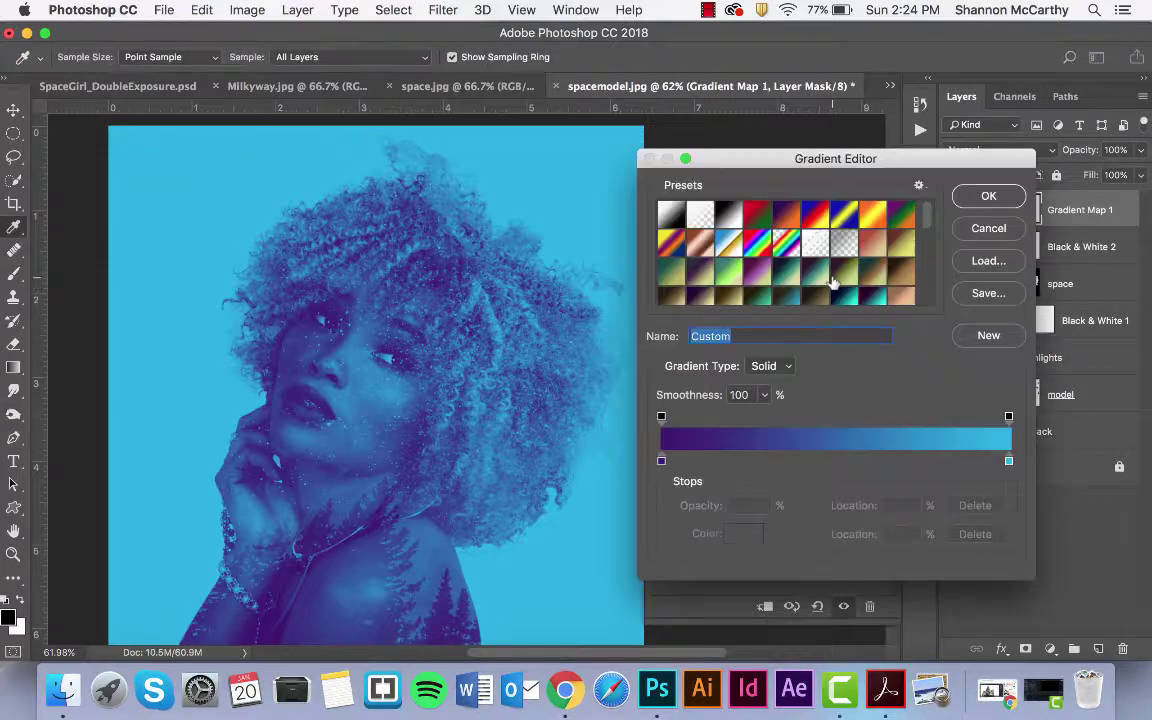
double_click(661, 460)
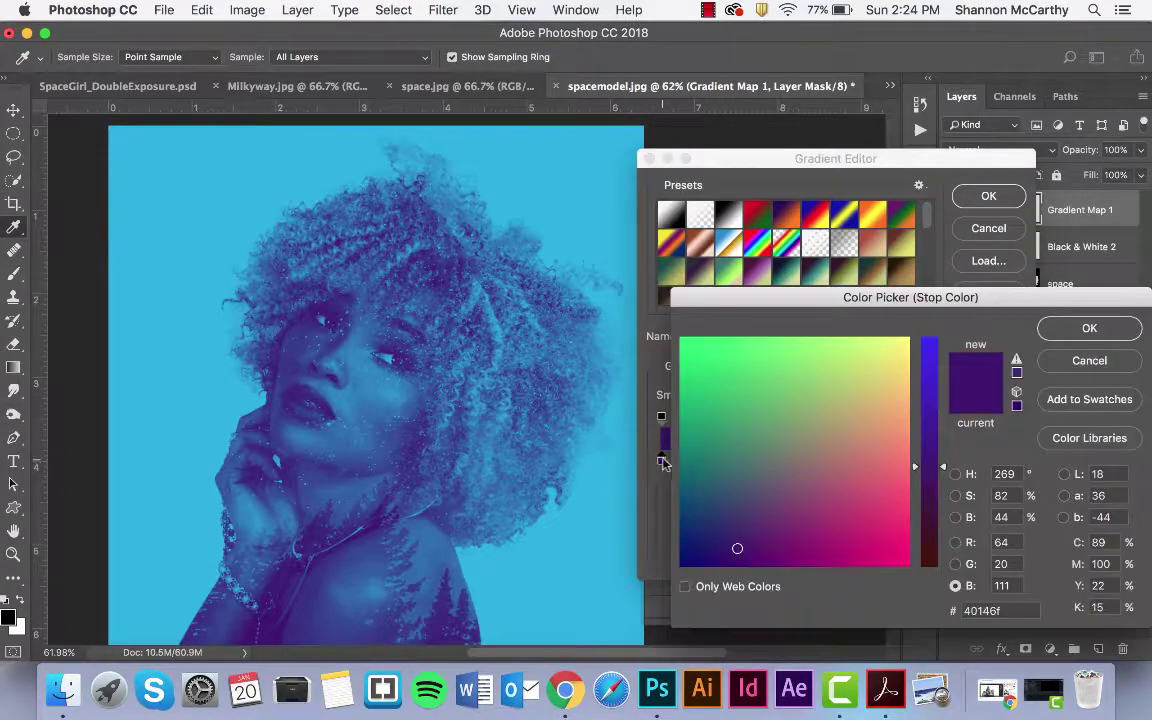
drag(848, 519, 874, 540)
key(Return)
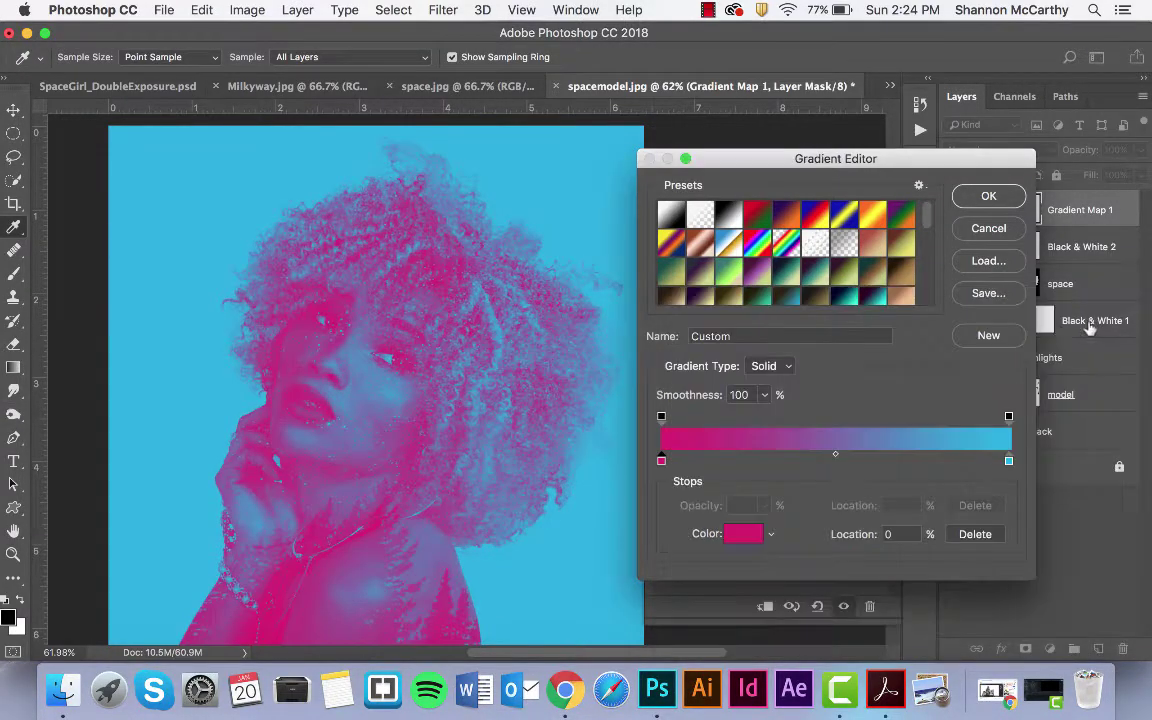
click(1002, 198)
click(657, 324)
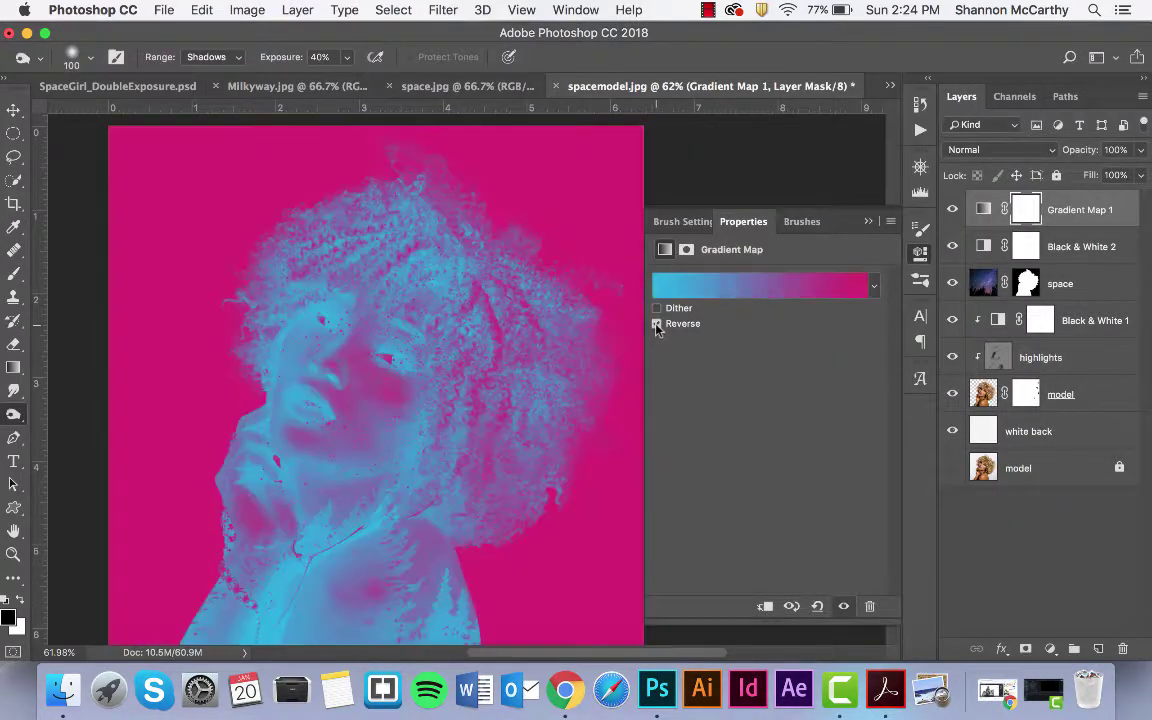
click(657, 324)
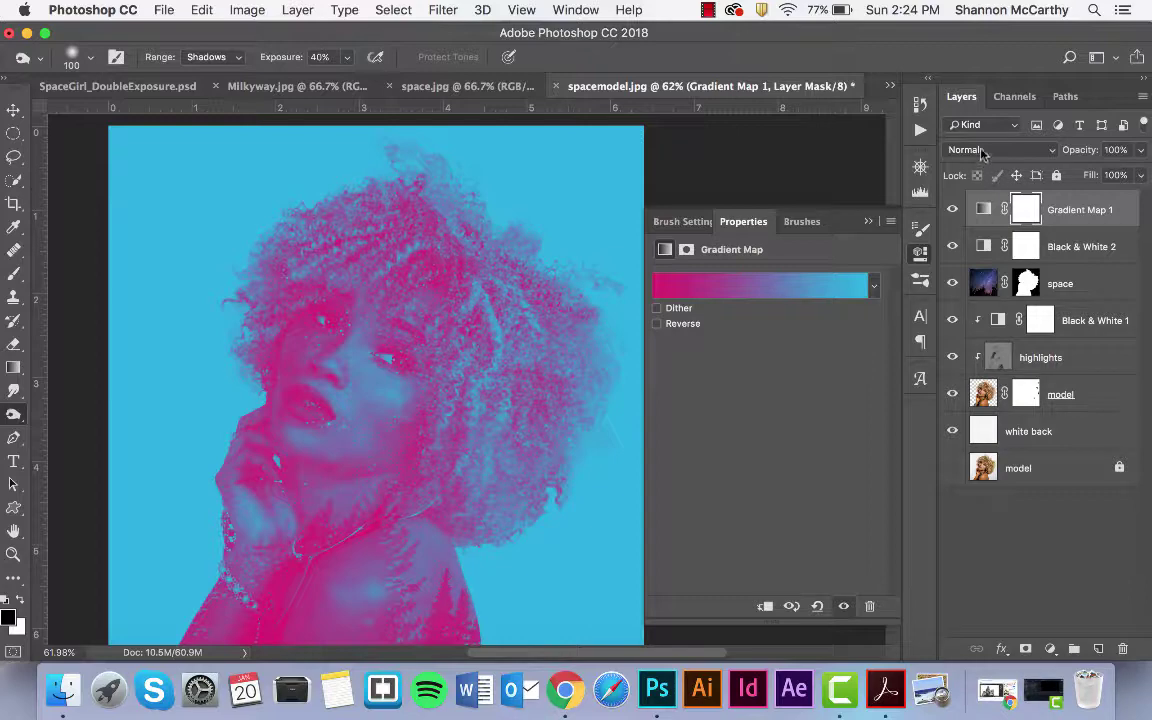
Set the gradient map layer's blend mode to Lighten.
click(785, 204)
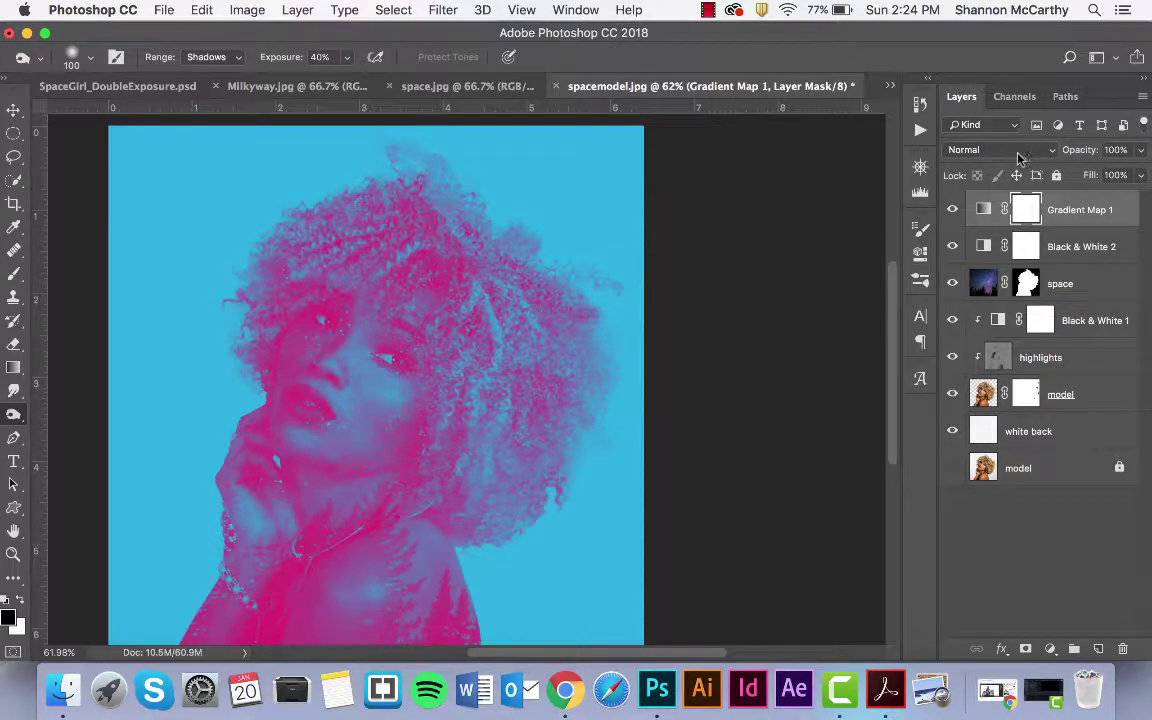
click(1018, 152)
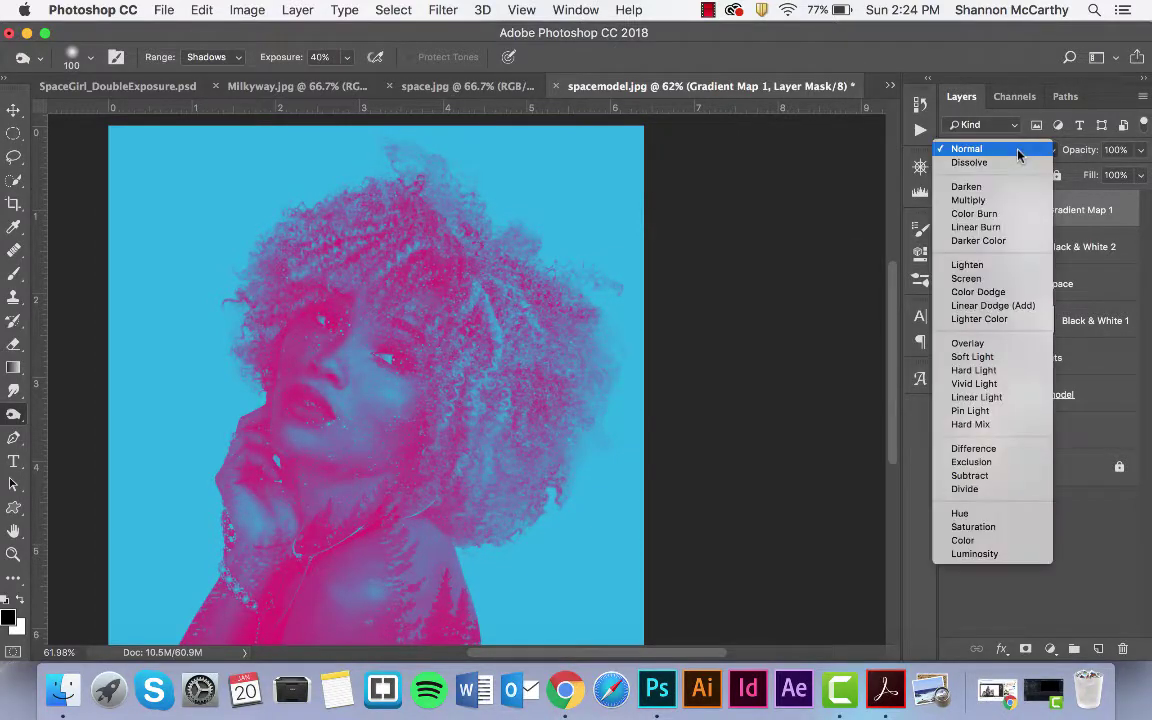
click(972, 265)
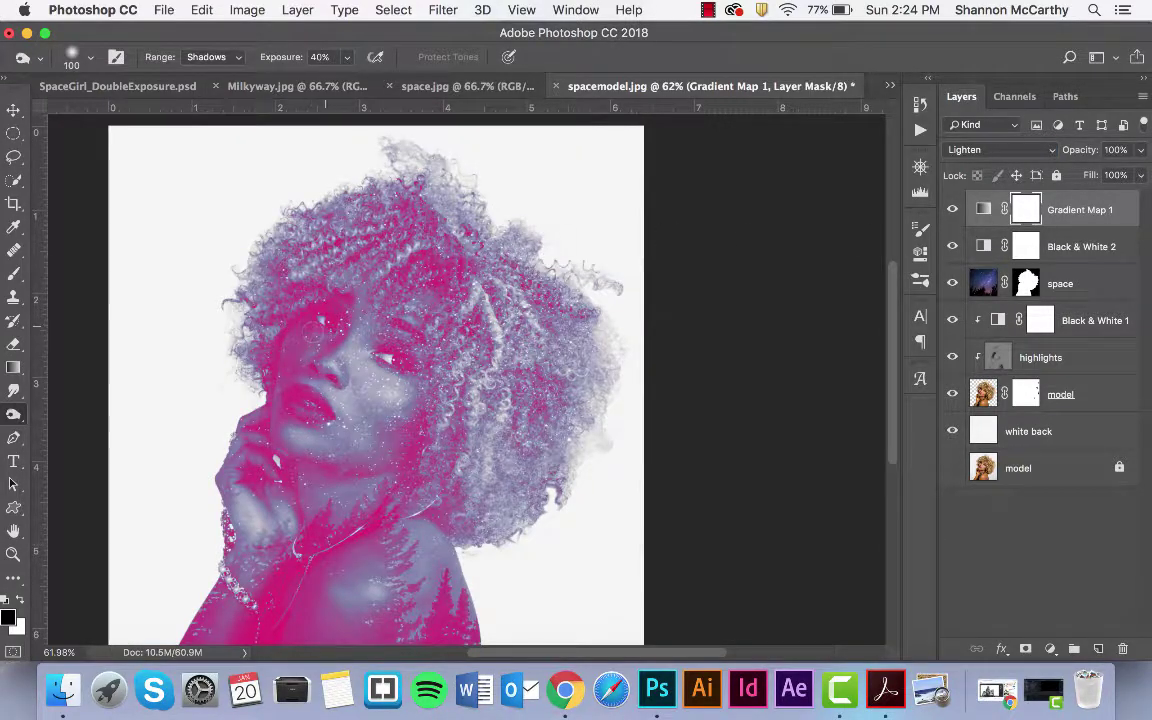
Try presets Gradient 15 and 15 for the gradient map, and apply preset 21 with its middle purple stop removed.
click(983, 209)
double_click(983, 209)
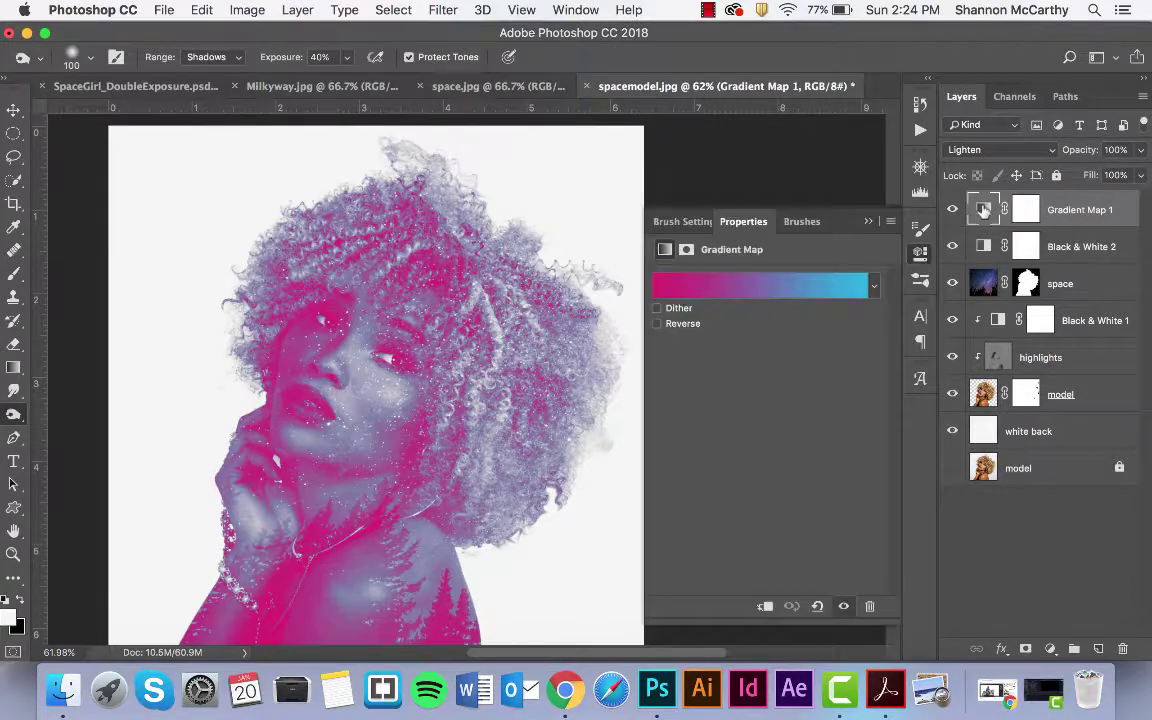
click(724, 290)
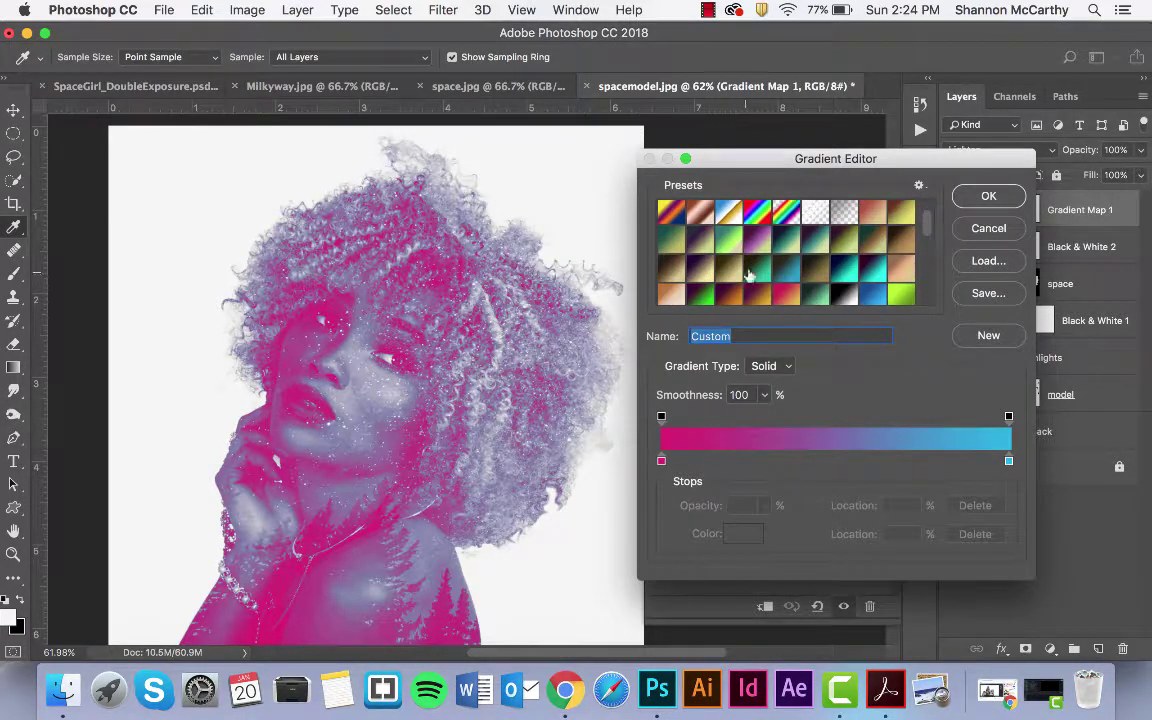
click(790, 267)
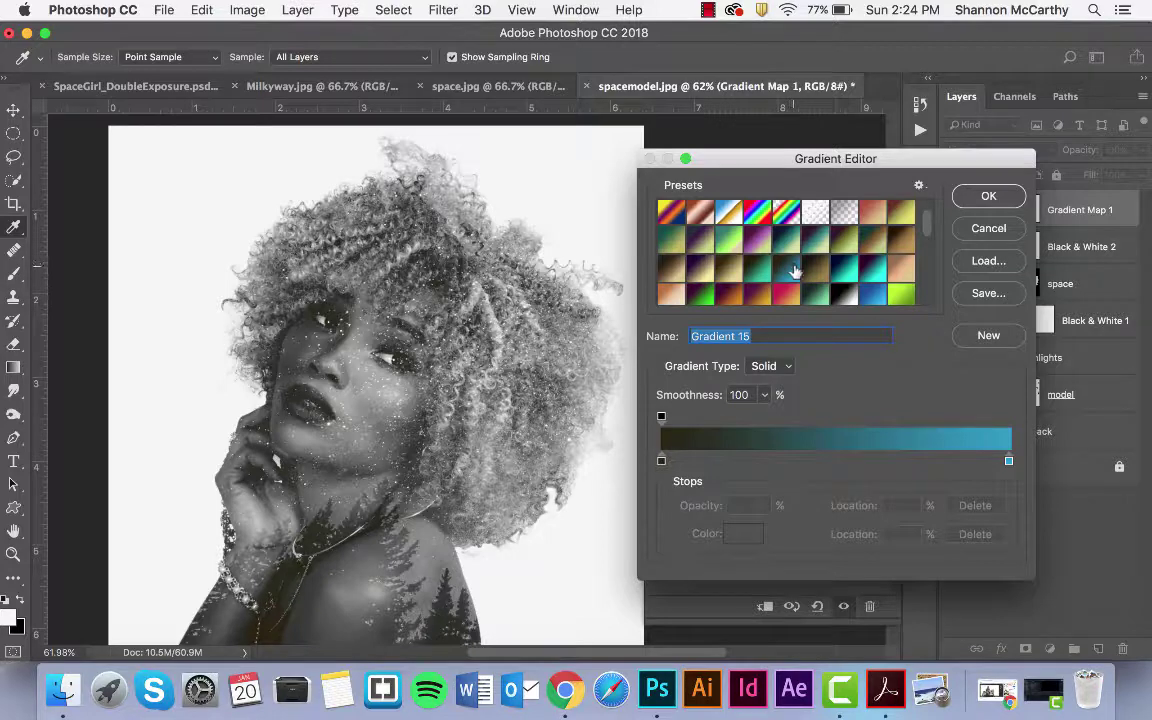
scroll(795, 270, down, 5)
click(763, 272)
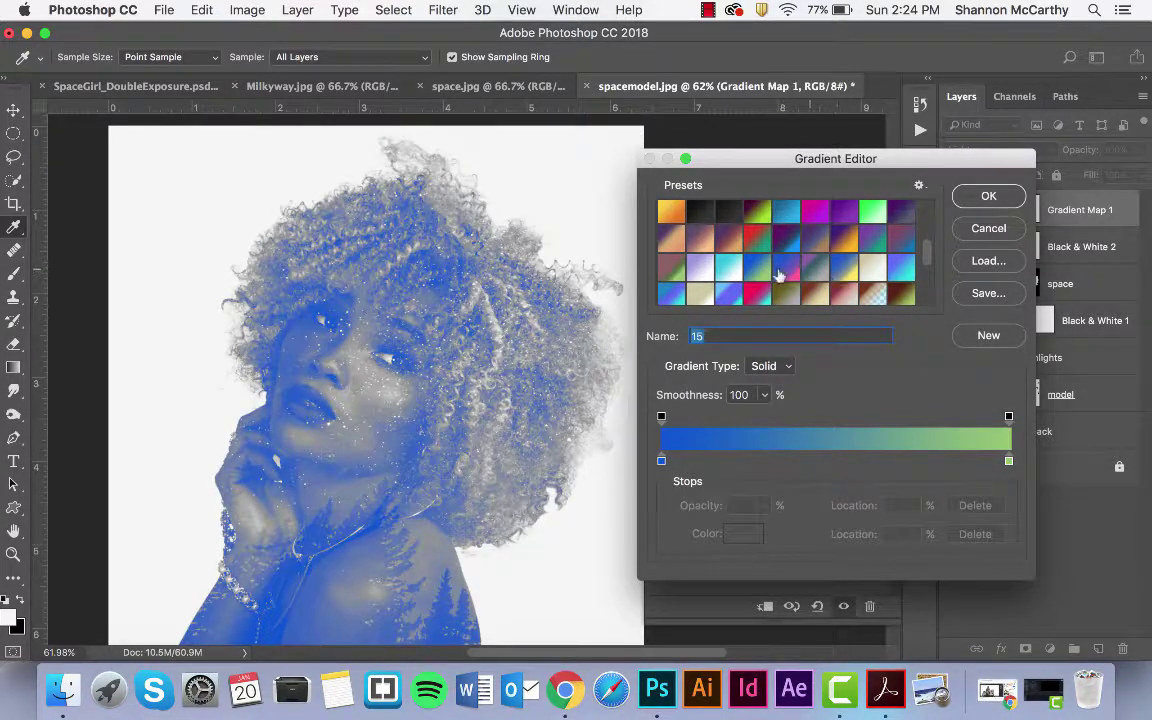
click(679, 298)
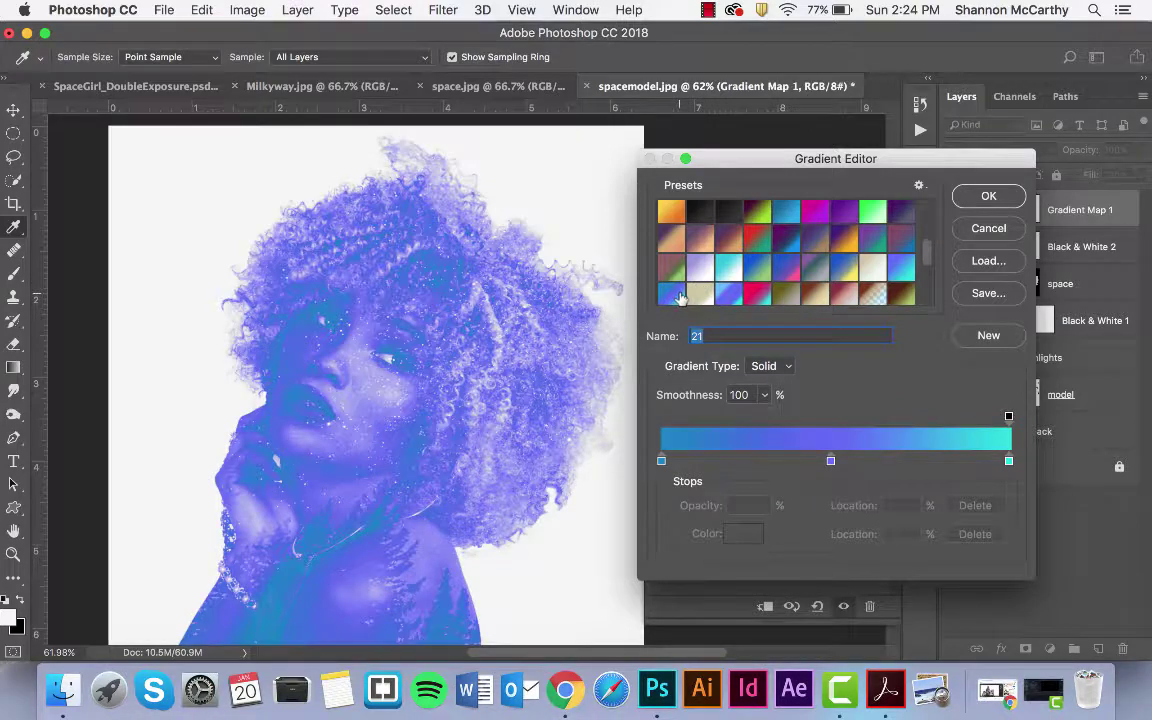
drag(830, 460, 832, 505)
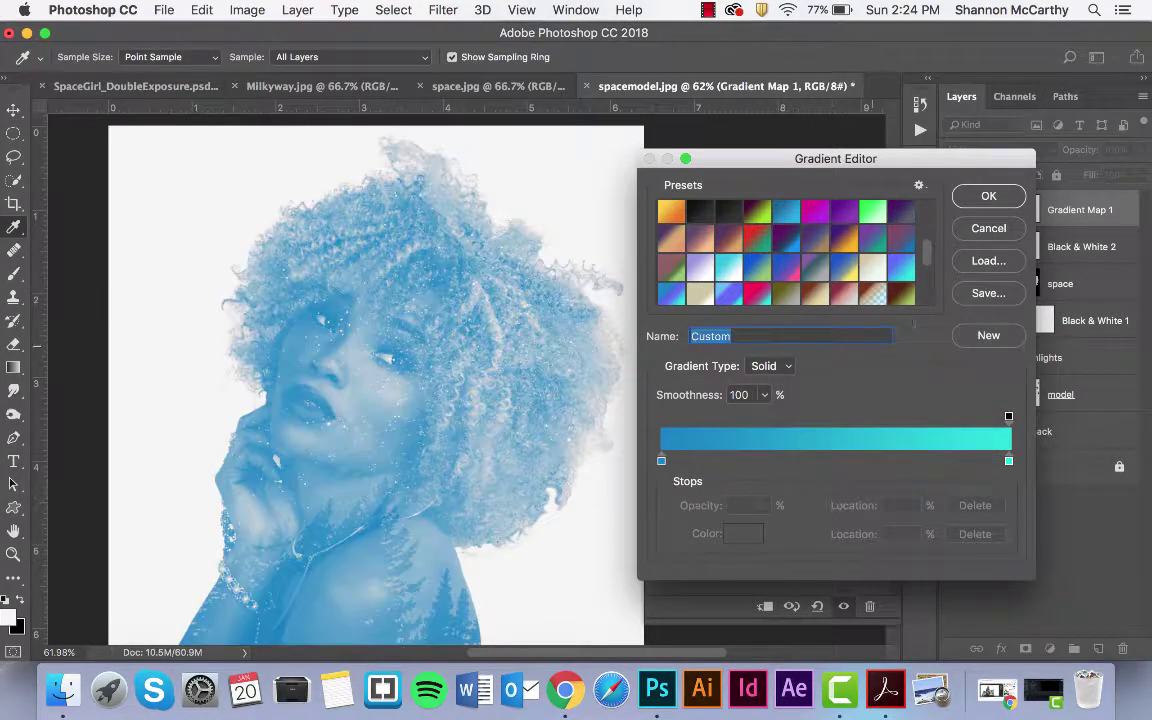
click(972, 199)
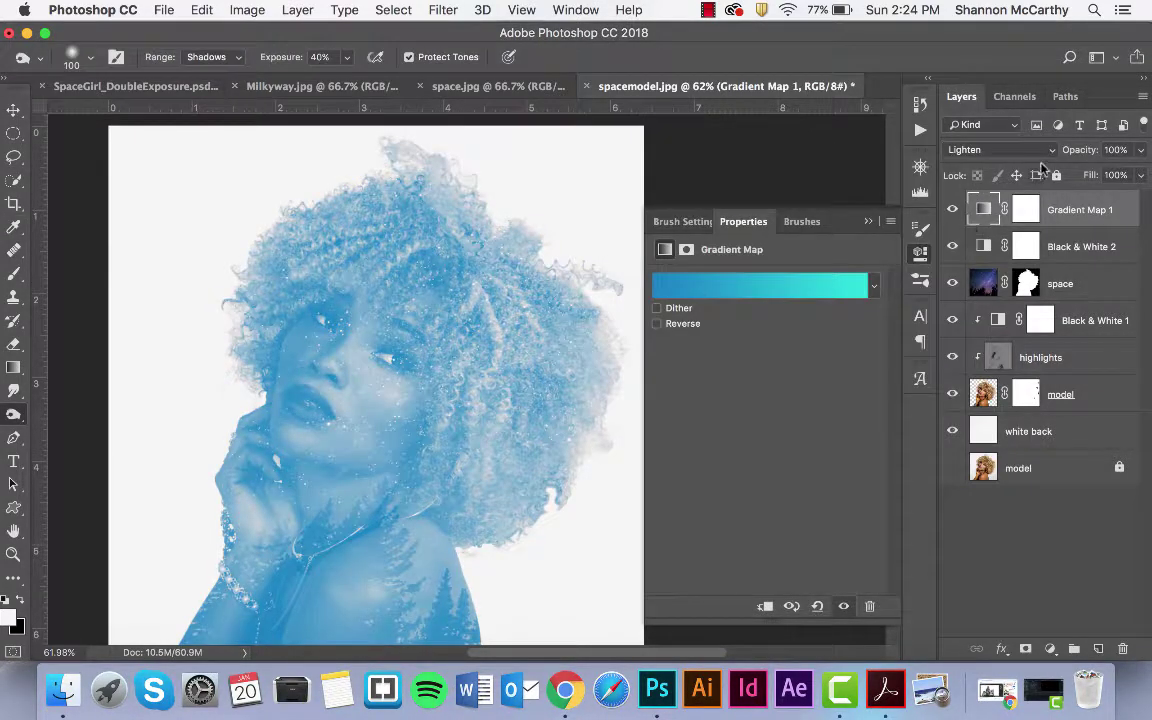
Try Color Burn, Linear Burn and Saturation on the gradient map layer, and set its blend mode to Overlay.
click(1030, 150)
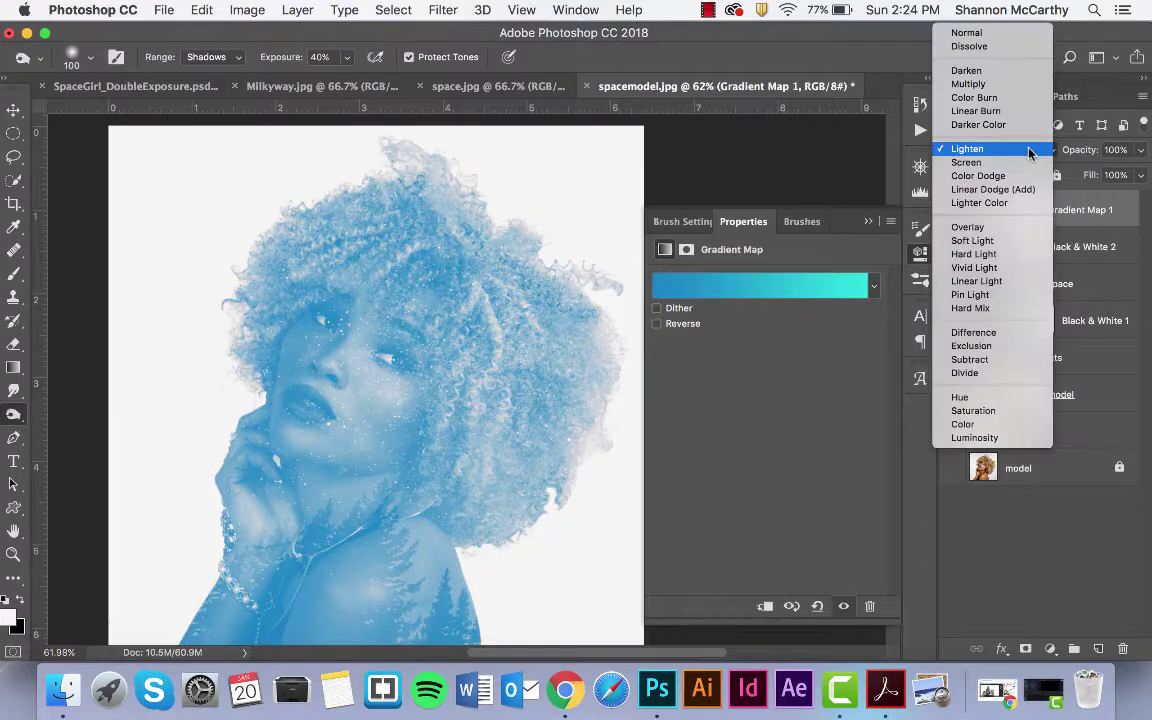
click(960, 97)
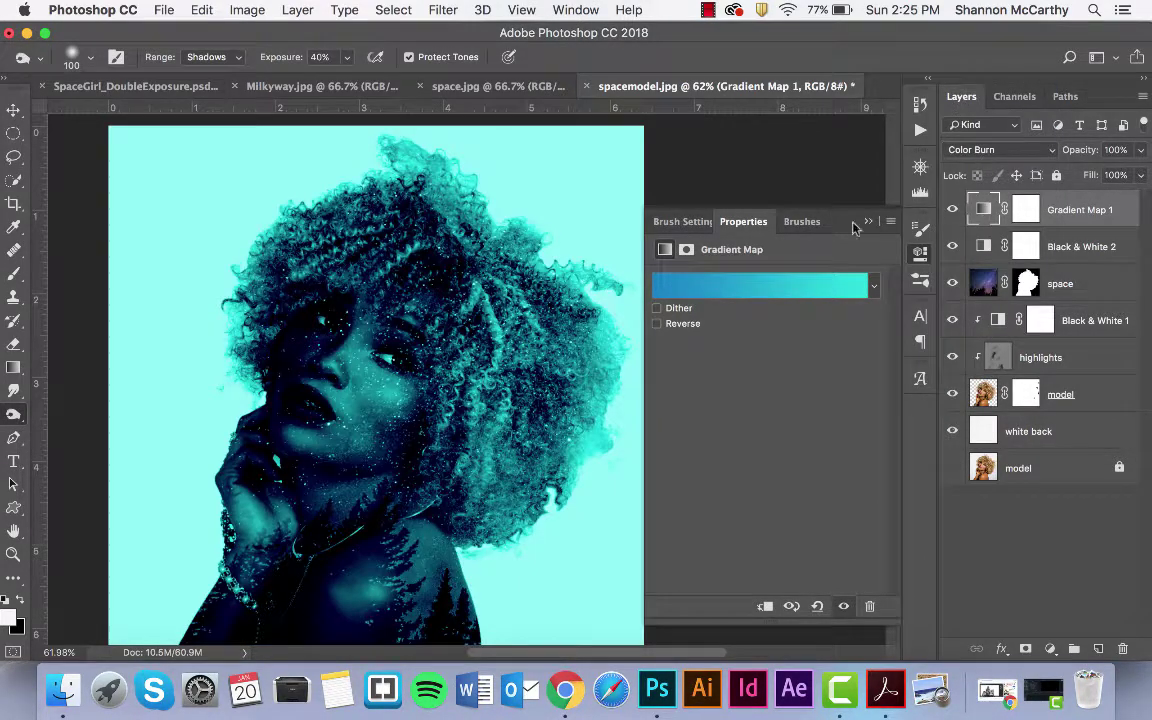
click(1012, 150)
click(1018, 163)
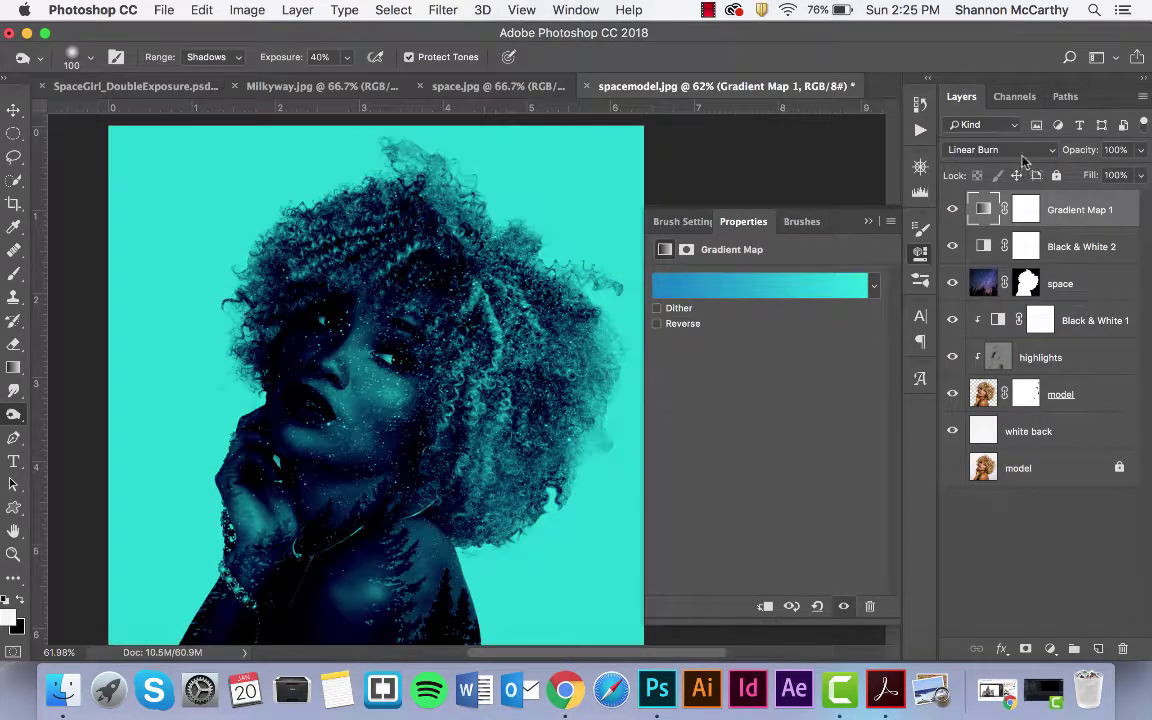
click(1021, 155)
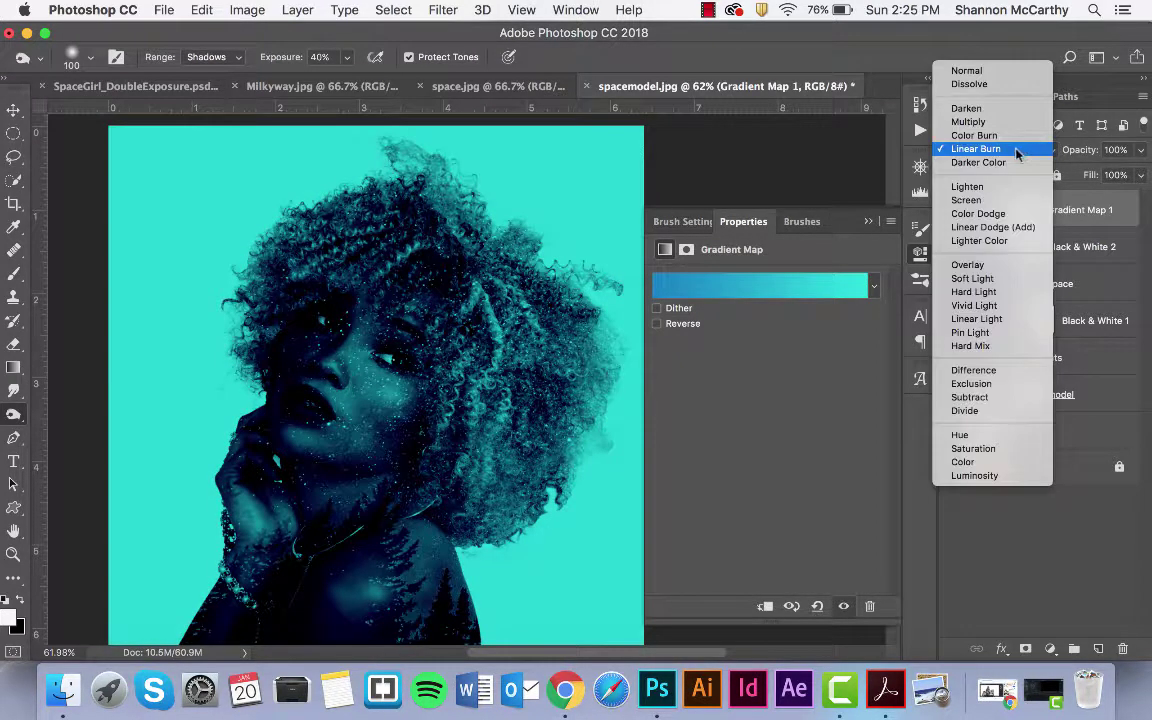
click(1007, 448)
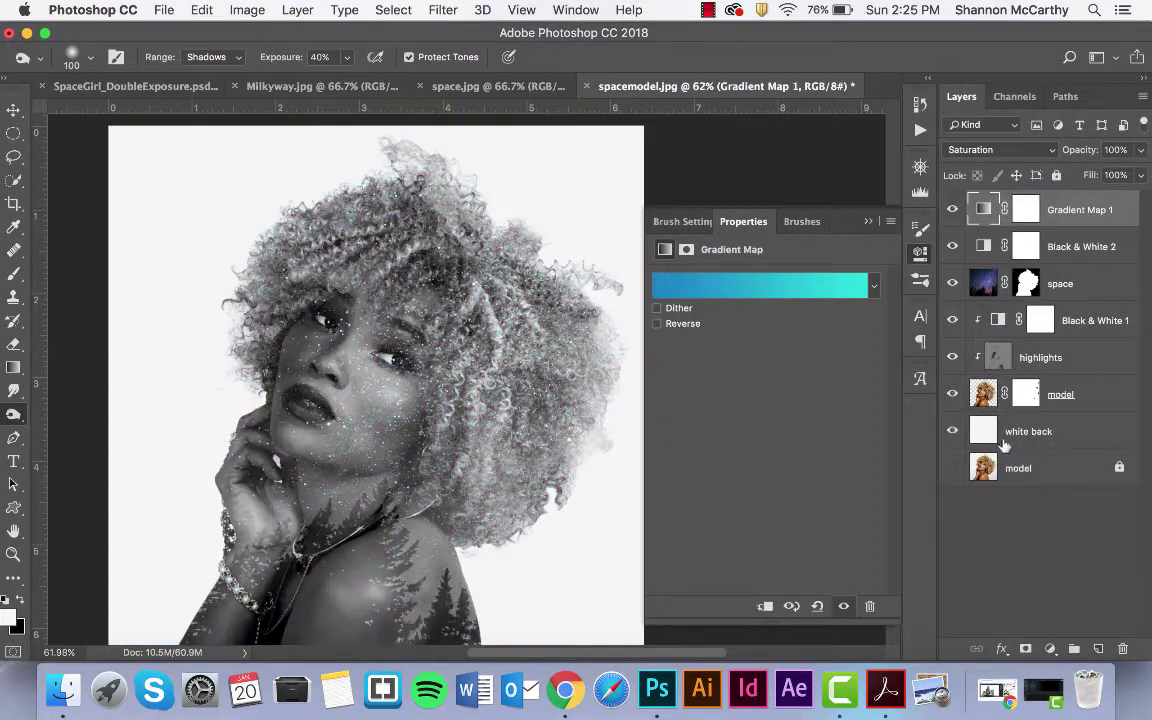
click(985, 149)
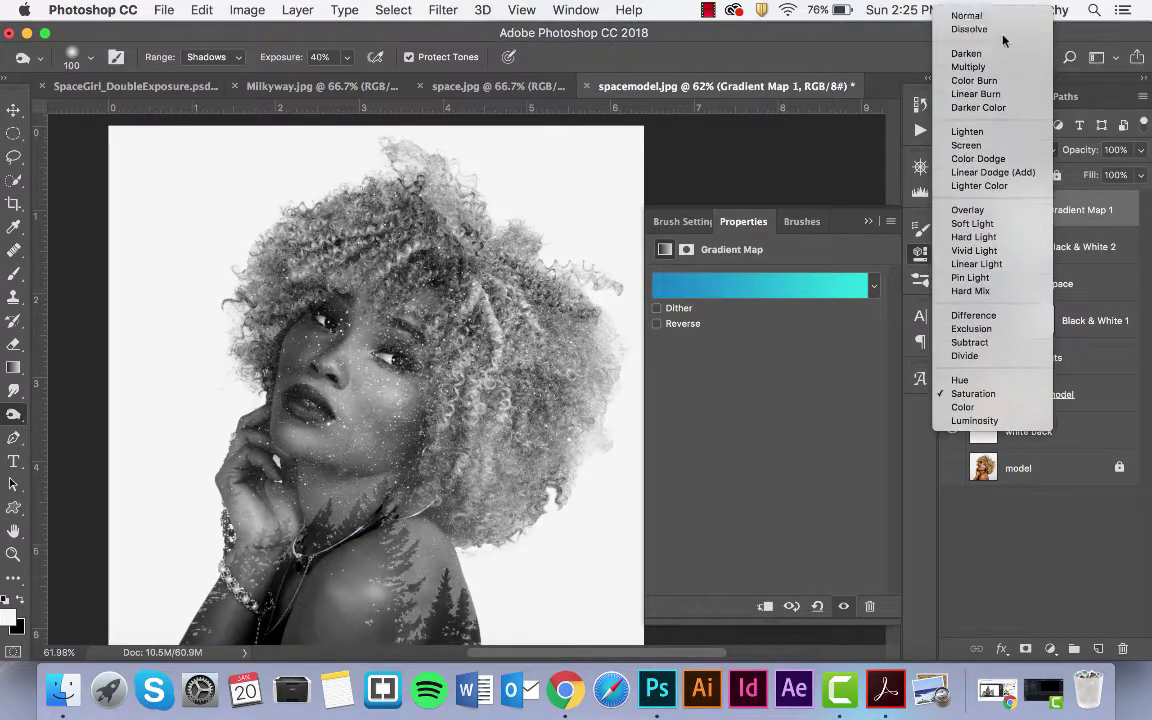
click(995, 210)
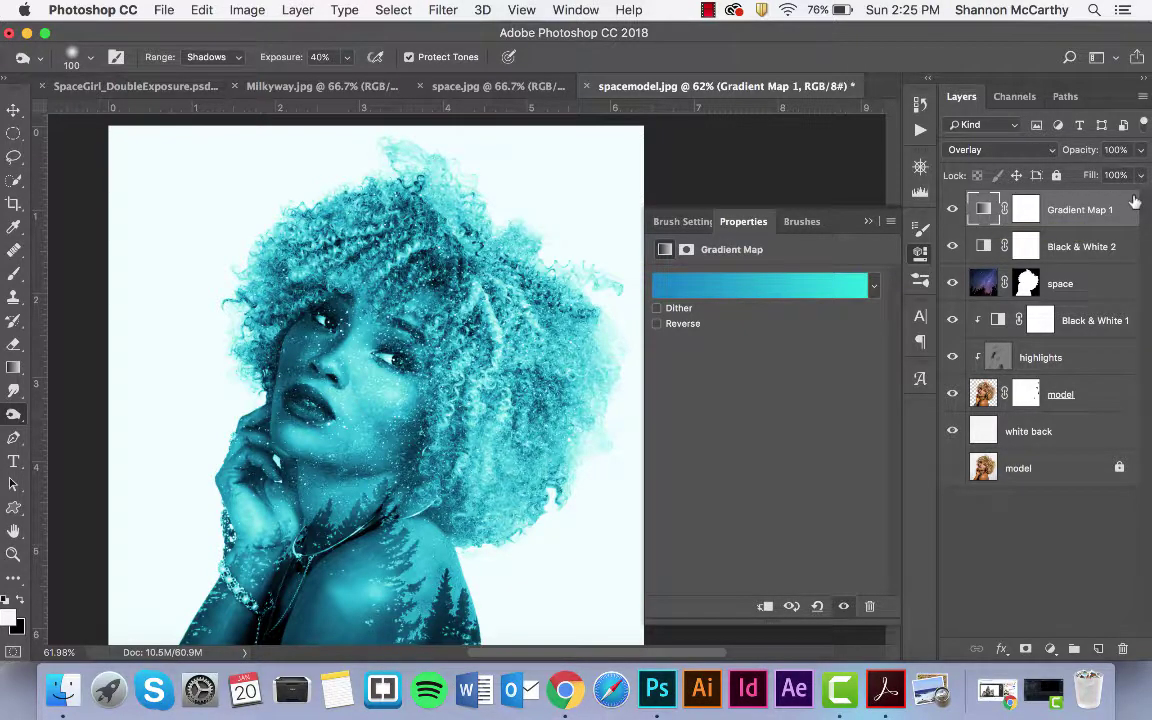
Compare the image with the Black & White 2 adjustment layer hidden and shown, leaving it visible.
click(953, 246)
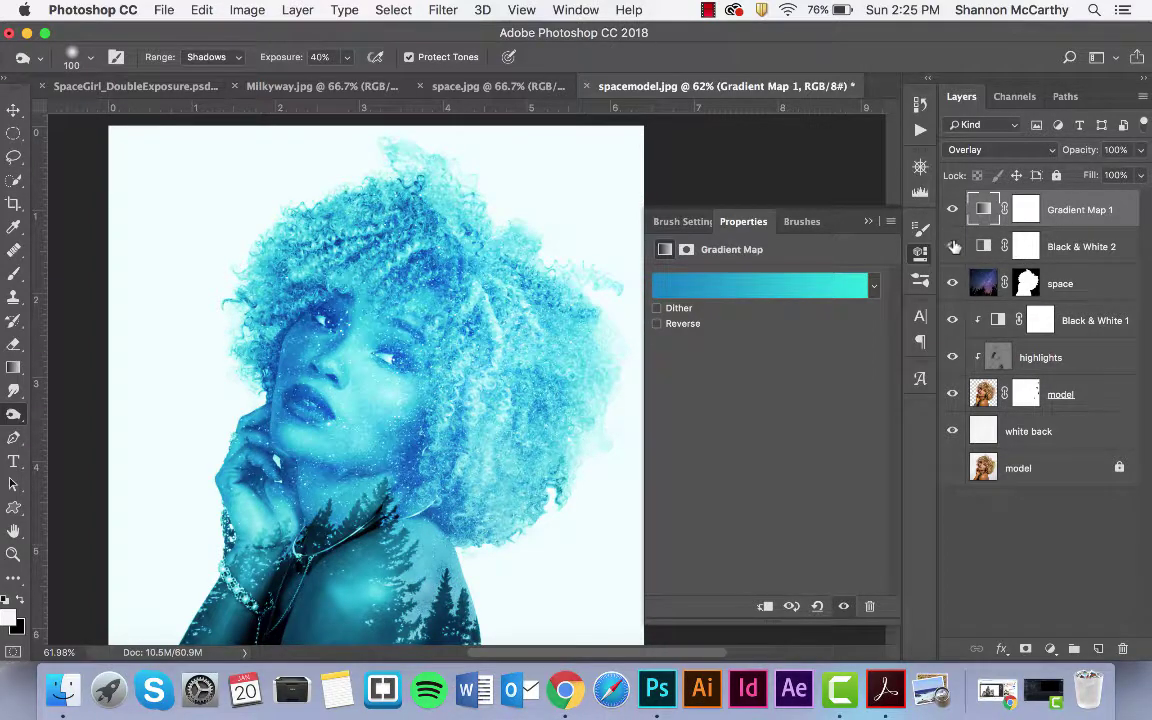
click(953, 246)
click(953, 246)
click(953, 246)
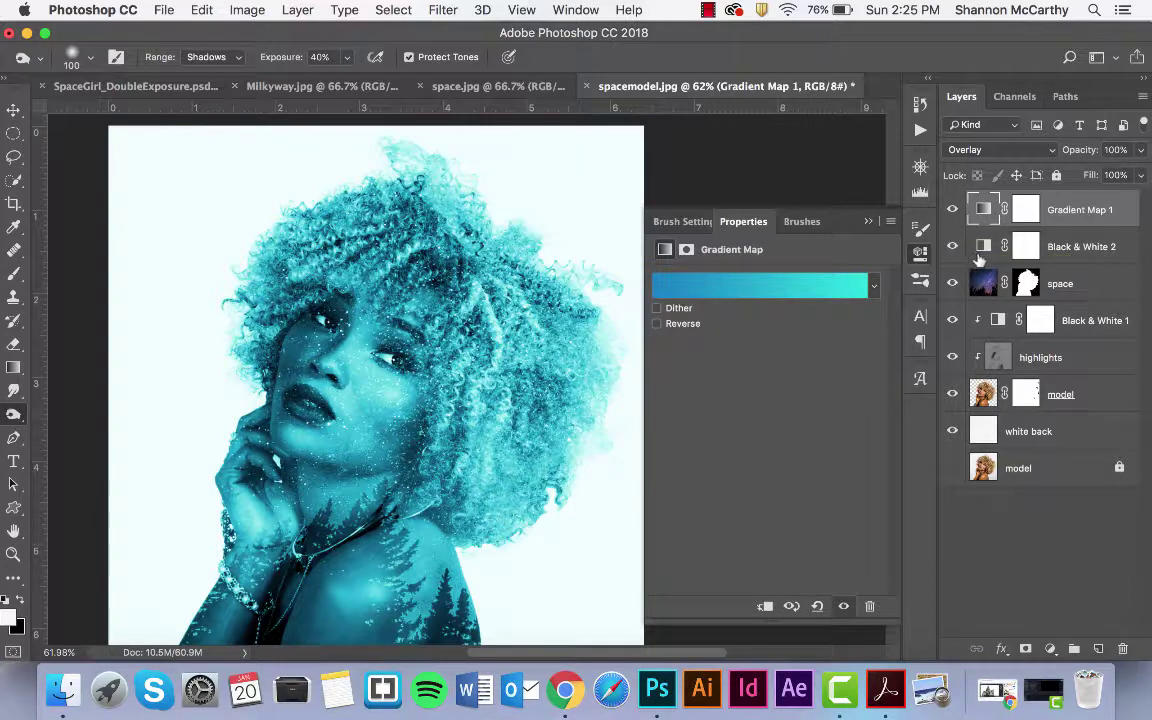
Set the Gradient Map 1 layer to 84% opacity and Screen blending, with a navy-to-teal gradient.
click(868, 221)
click(1026, 246)
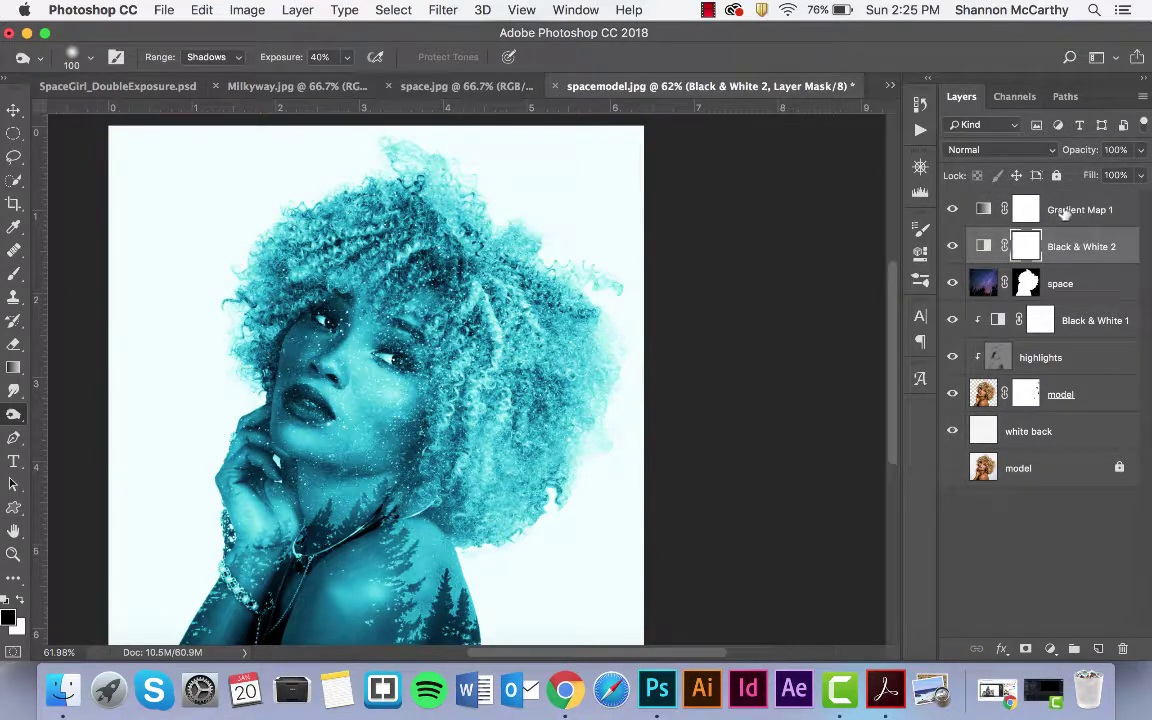
click(1028, 211)
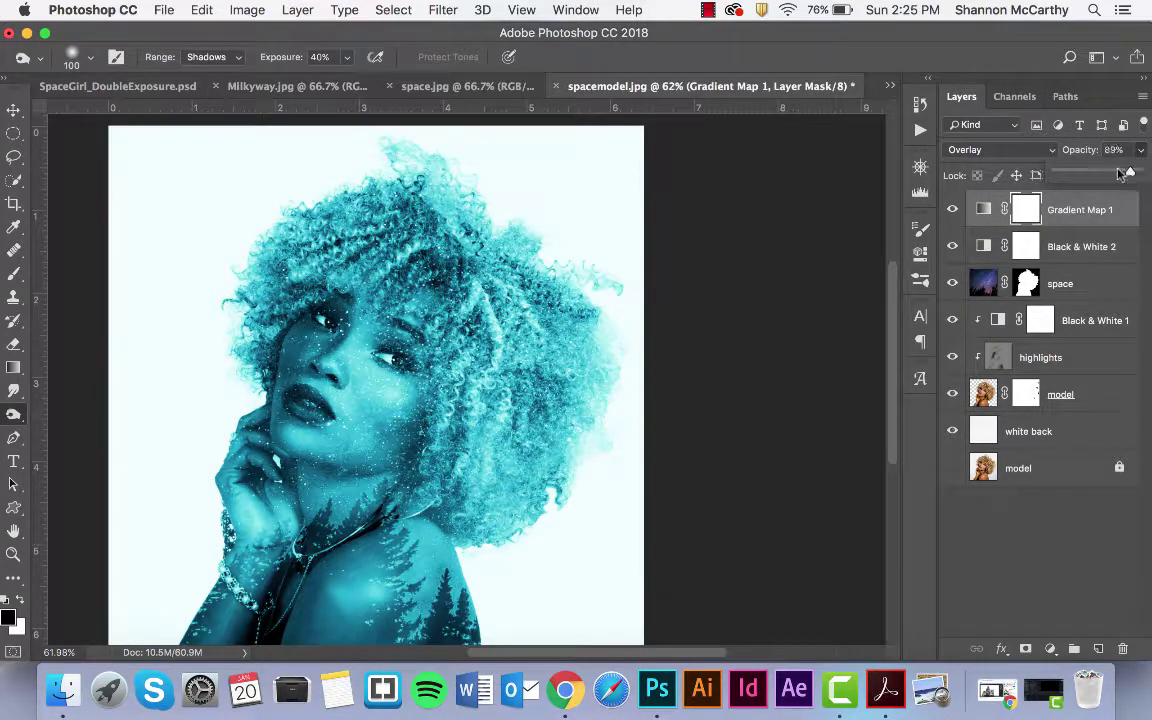
drag(1140, 150, 1125, 172)
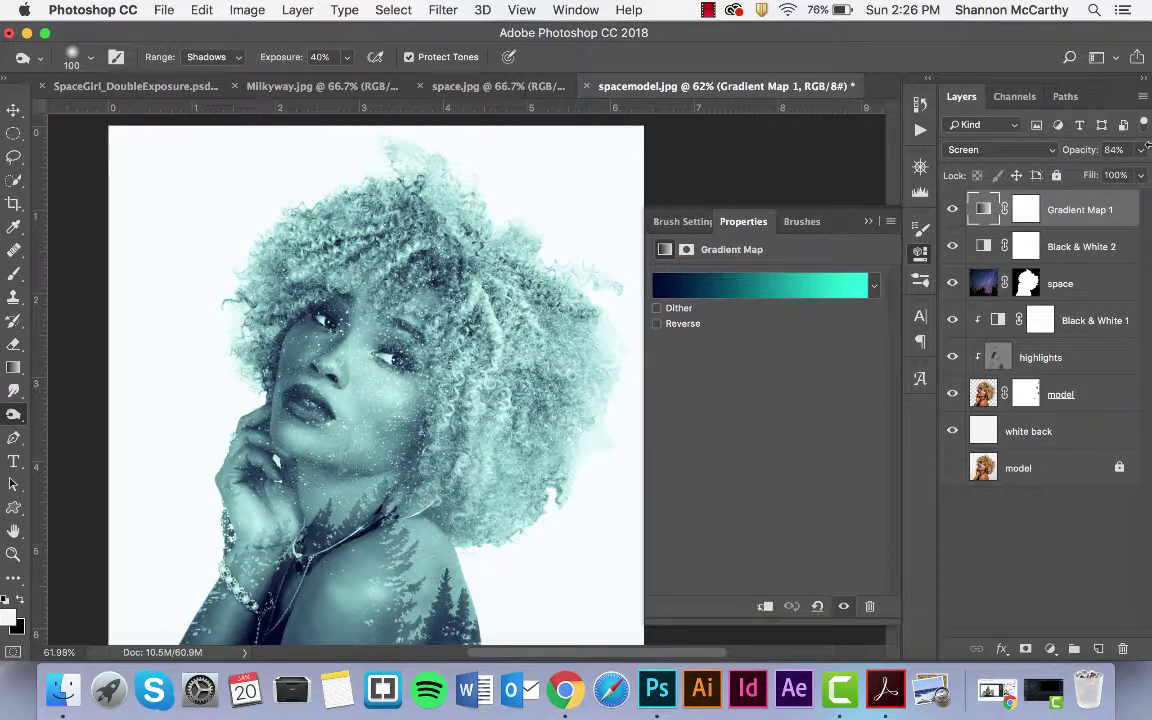
Try the Gradient Map 1 layer at 32% opacity, and set its opacity to 100%.
click(1141, 149)
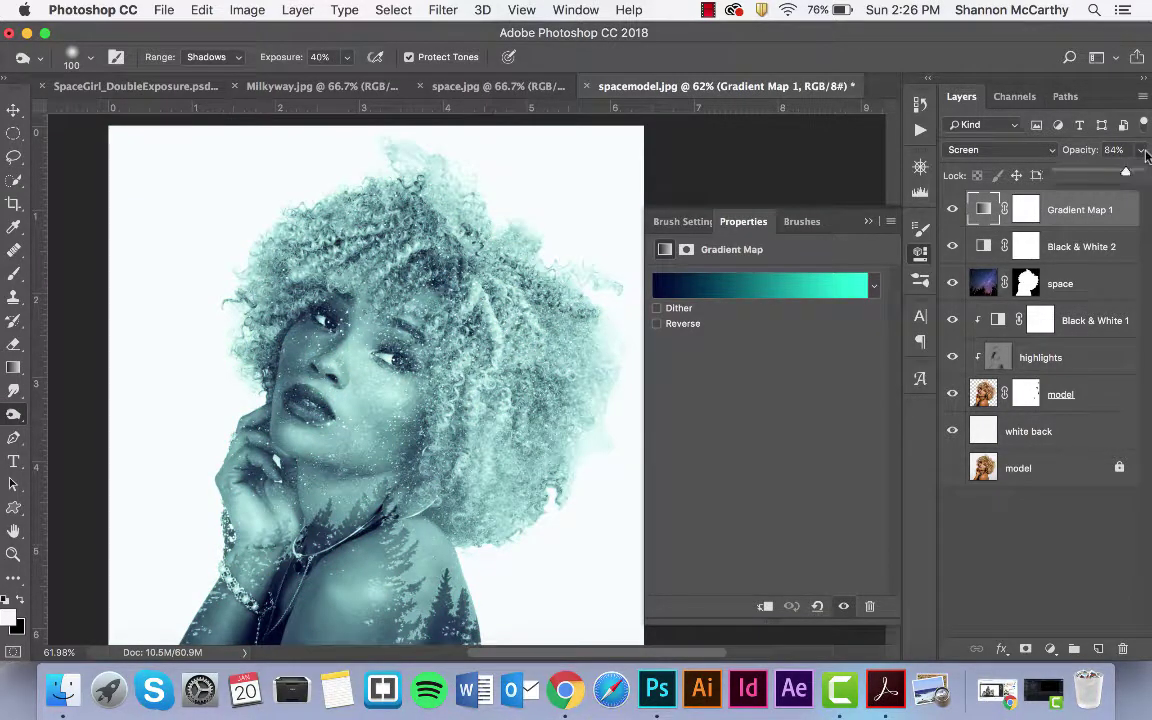
drag(1125, 172, 1150, 183)
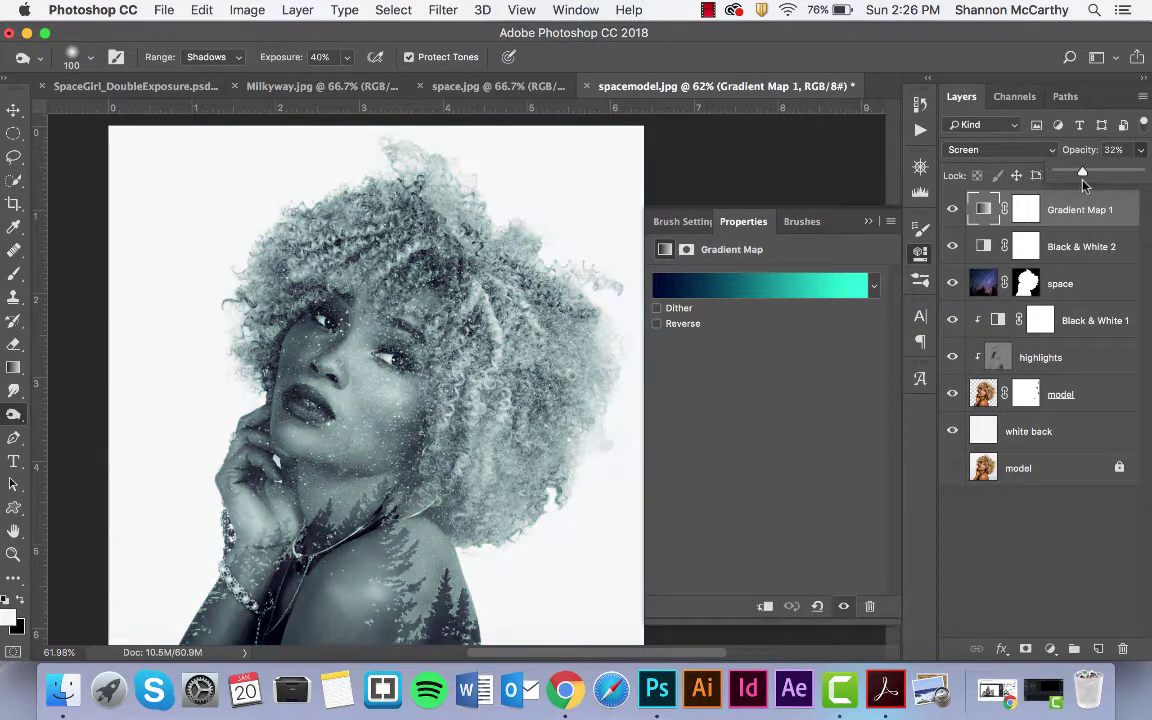
drag(1086, 176, 1148, 178)
click(920, 254)
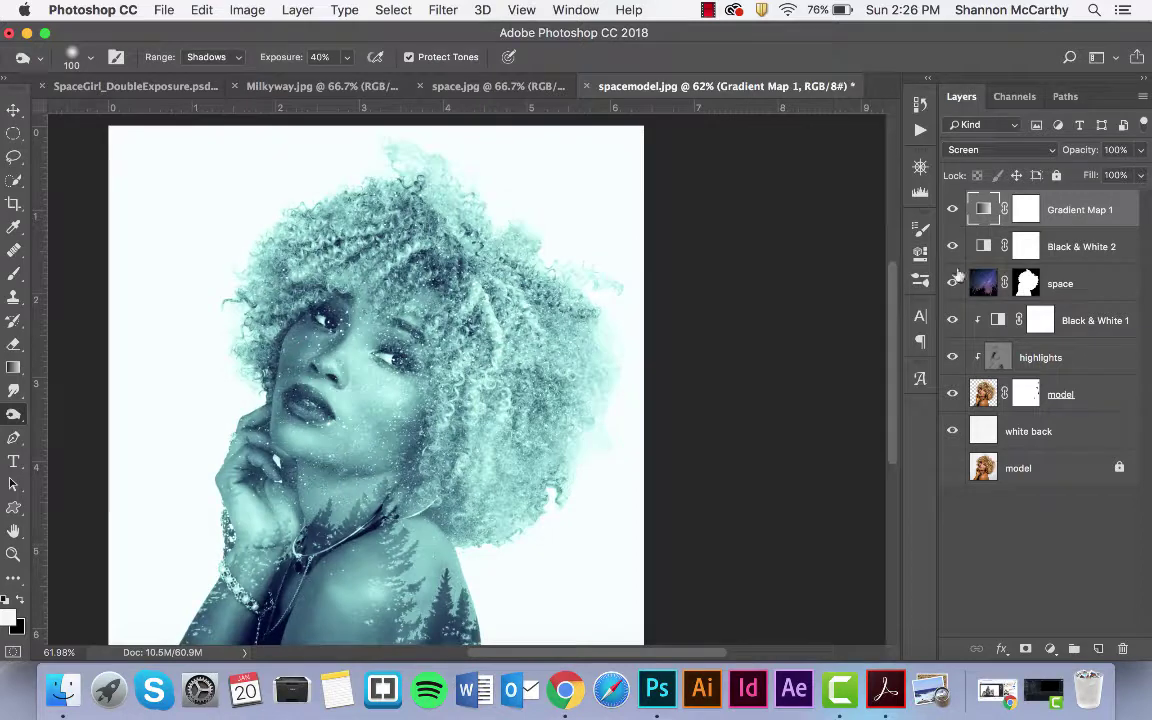
Paint black on the space layer's mask with a size 20 brush to hide the stars around the model's eyes.
click(1028, 288)
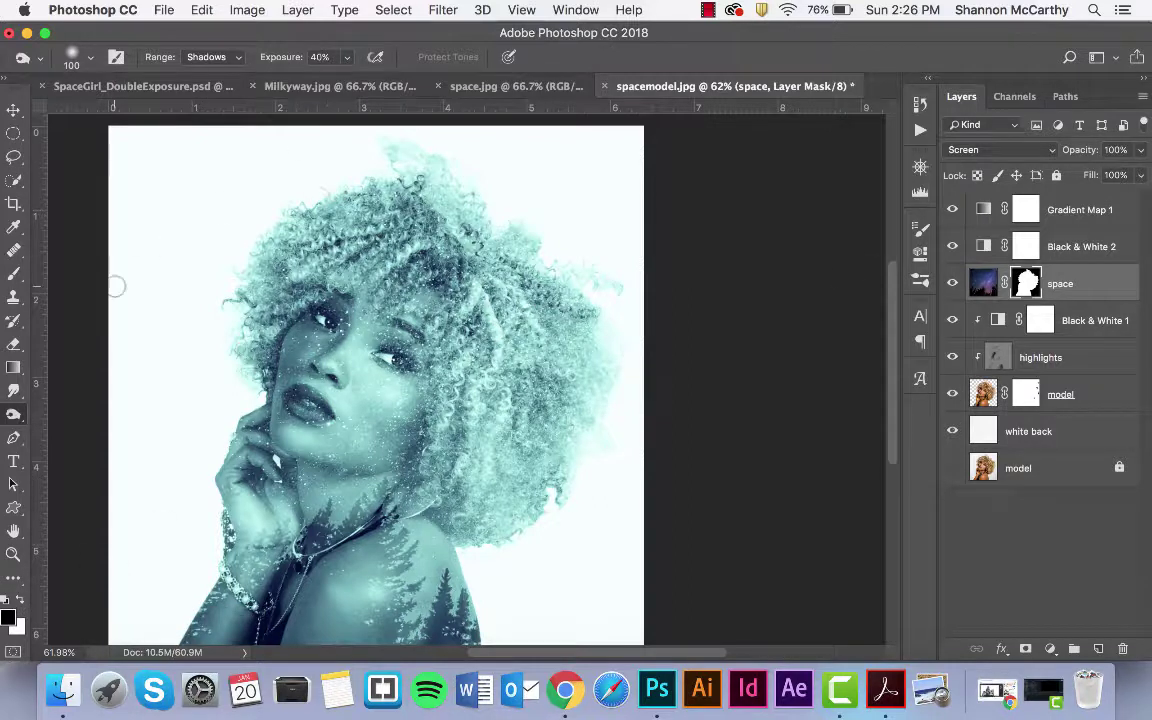
click(14, 273)
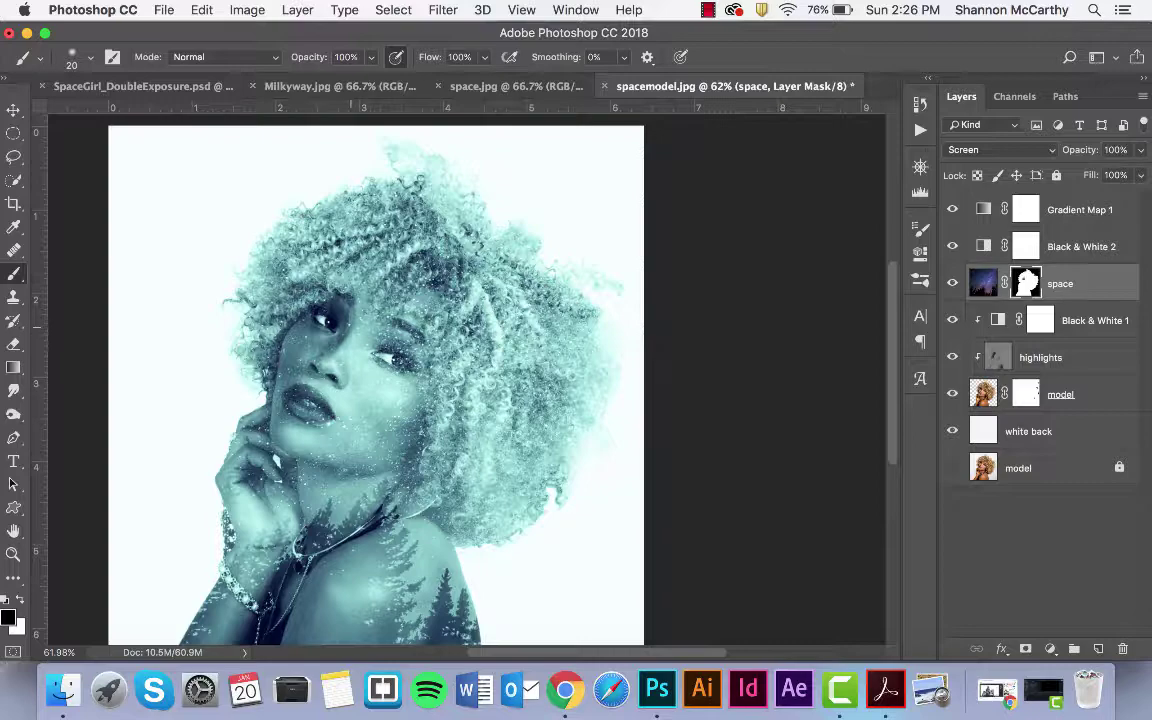
mouse_move(336, 294)
mouse_down()
mouse_move(300, 288)
mouse_move(345, 322)
mouse_up()
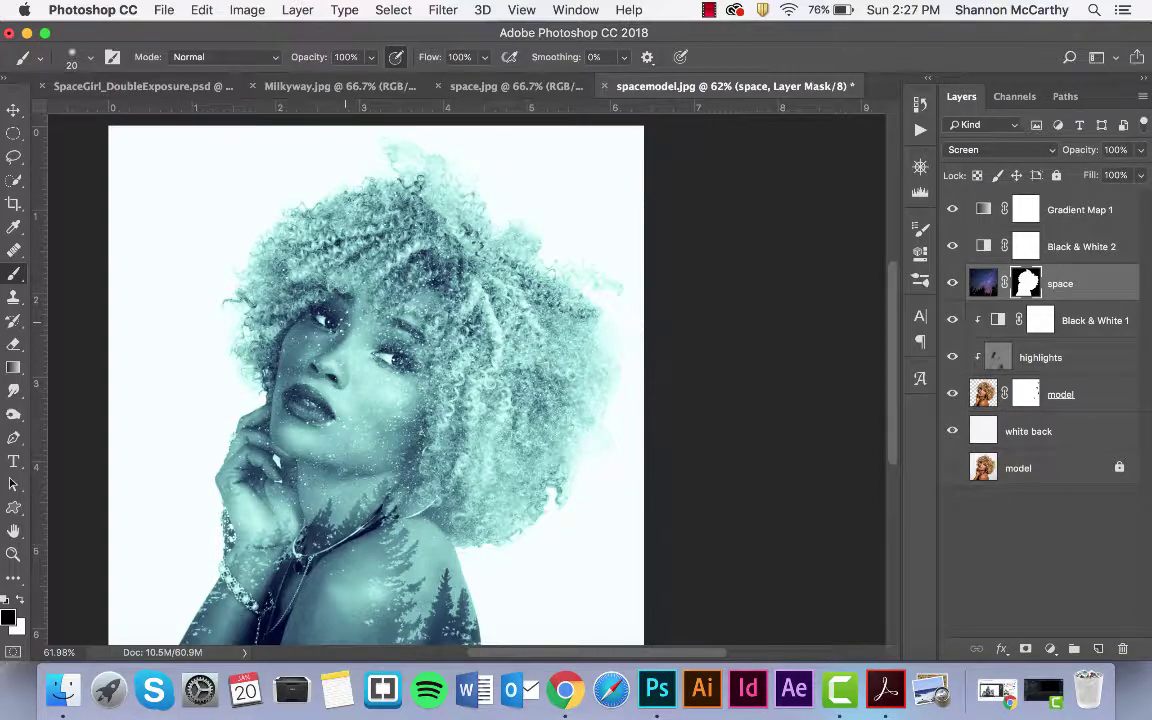
scroll(465, 380, up, 5)
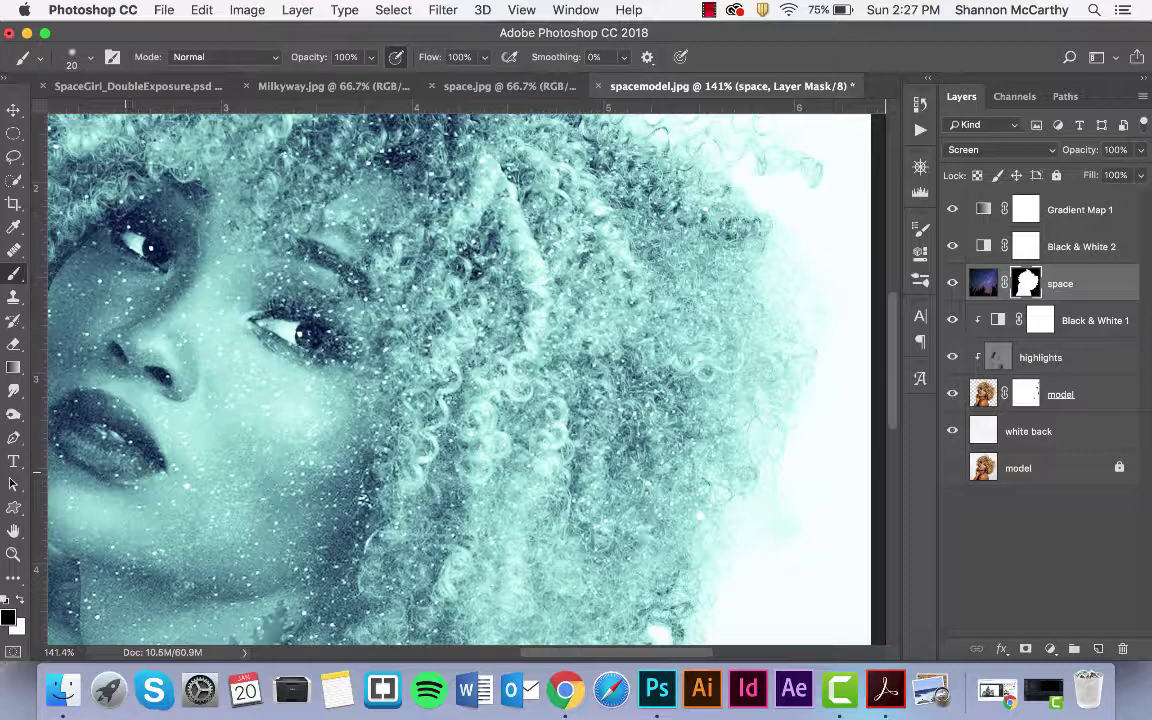
key(super+0)
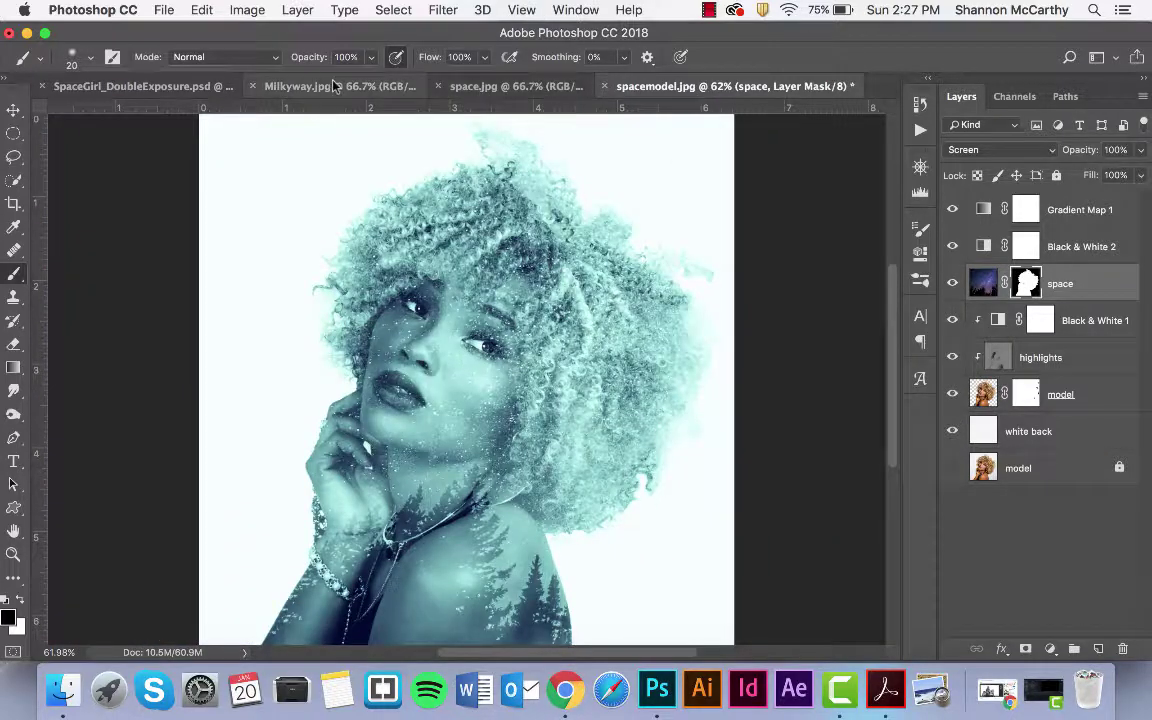
Bring the space.jpg image into spacemodel.jpg as the top layer named cosmos, enlarged and rotated over the model's head.
click(500, 86)
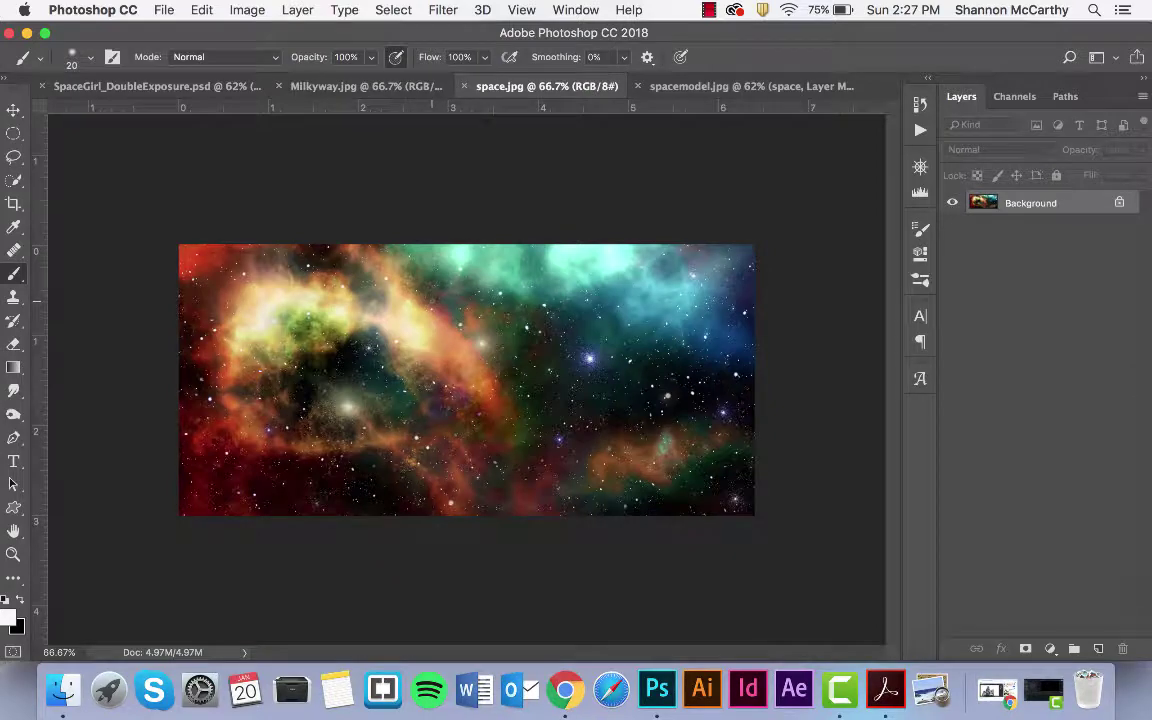
key(v)
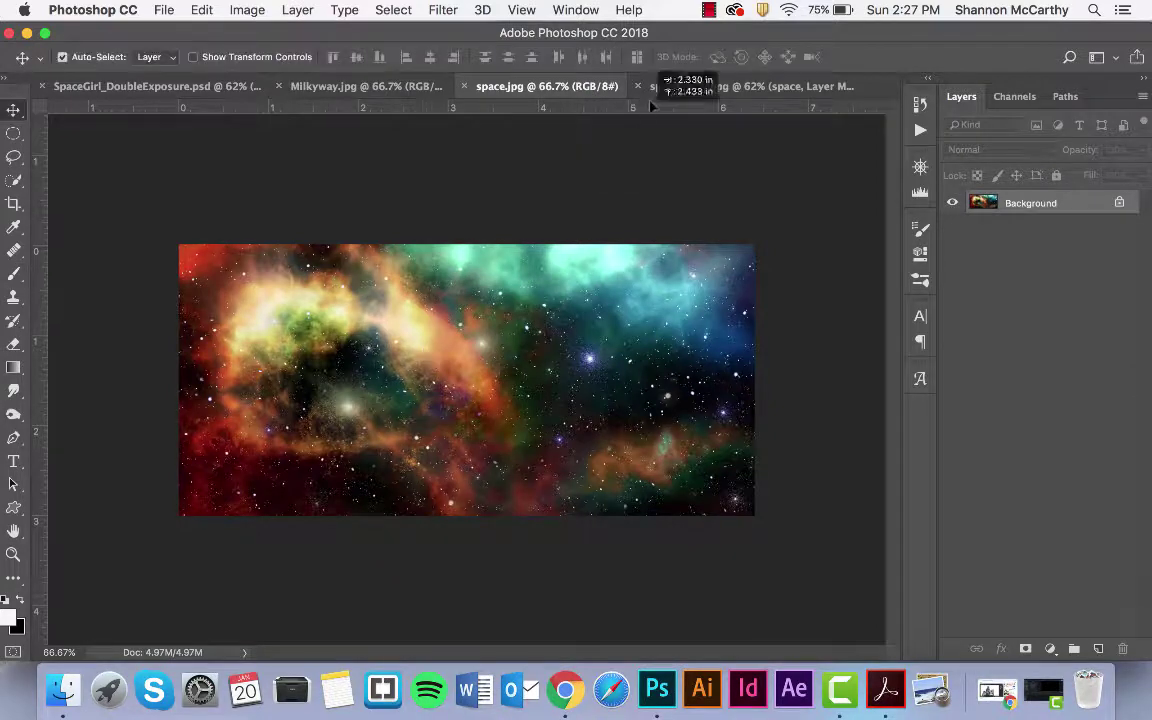
drag(659, 93, 440, 285)
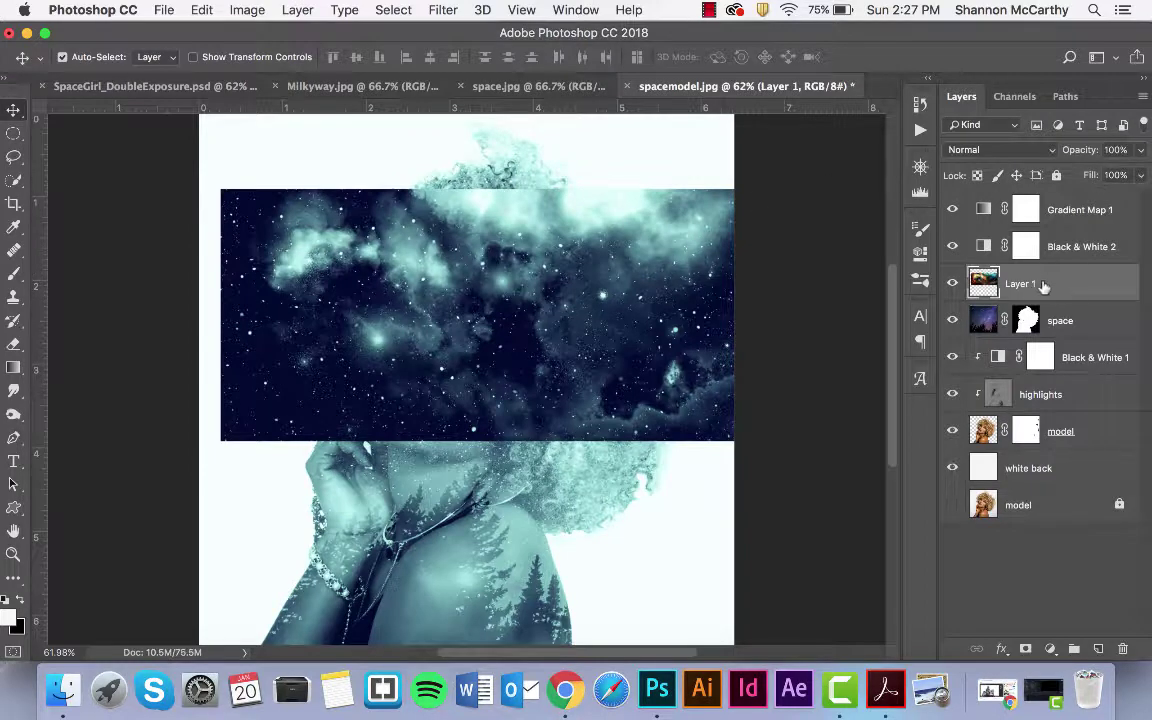
drag(1040, 283, 1055, 200)
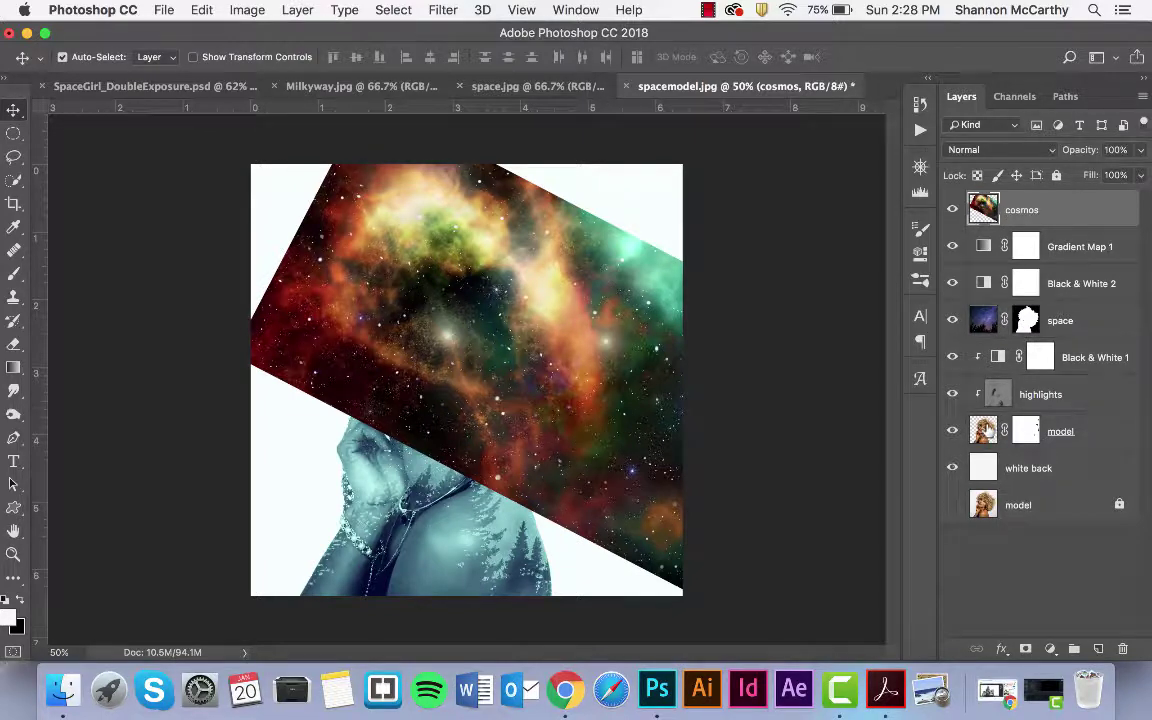
Mask the cosmos layer to the model's outline, using a selection loaded from the visible model layer.
key(super)
super+click(985, 432)
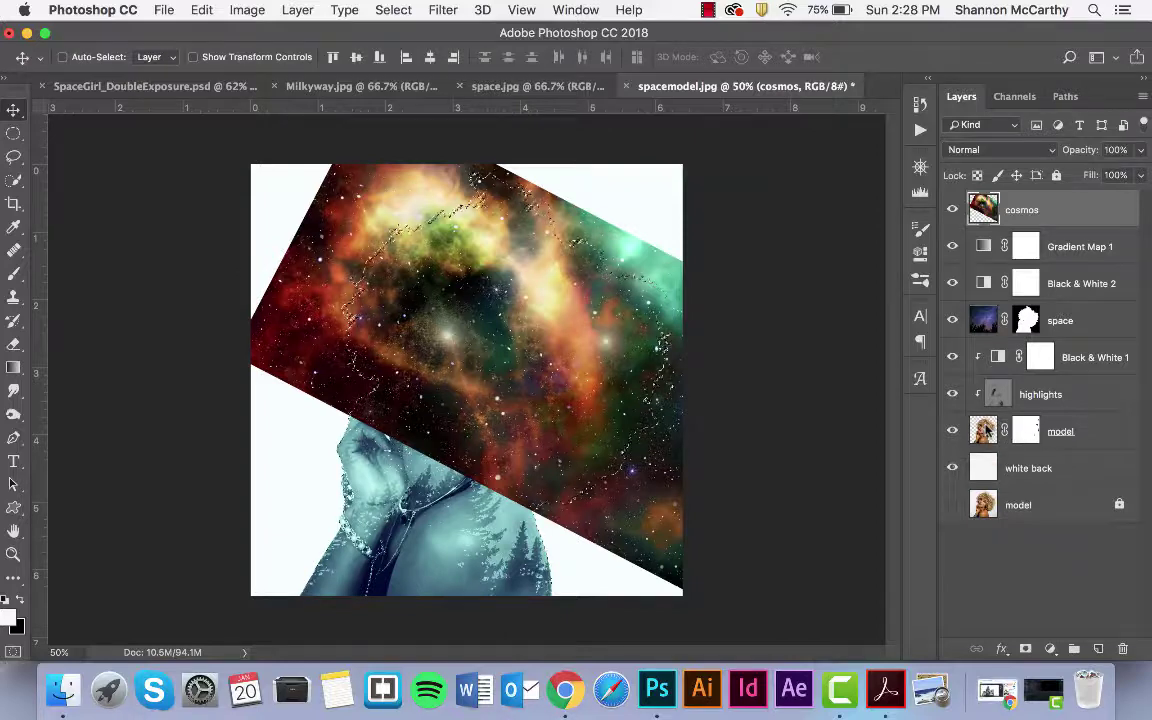
click(1024, 649)
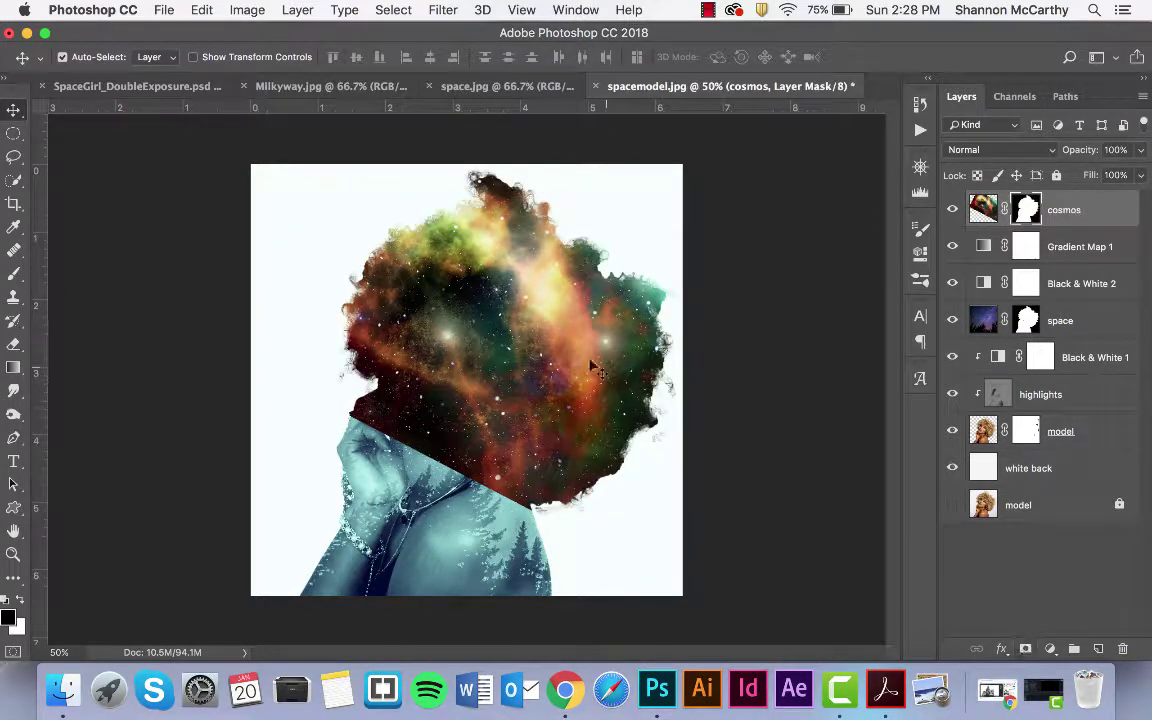
Try Lighten on the cosmos layer, and set its blend mode to Screen.
click(995, 149)
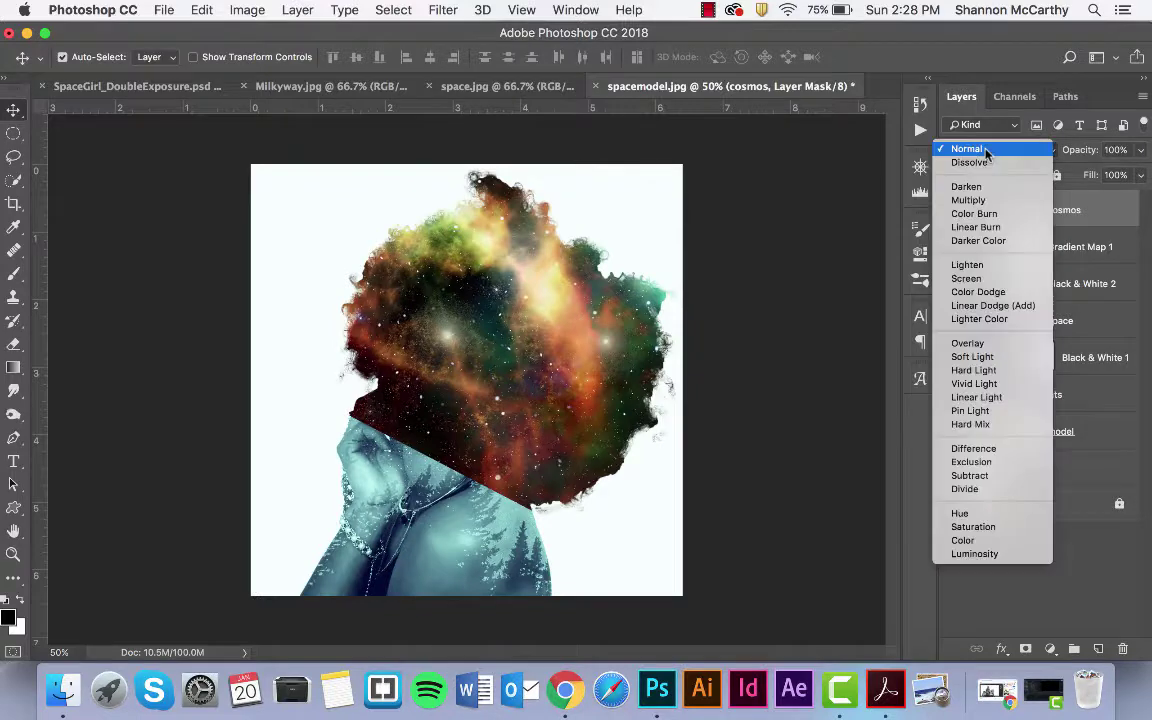
click(970, 266)
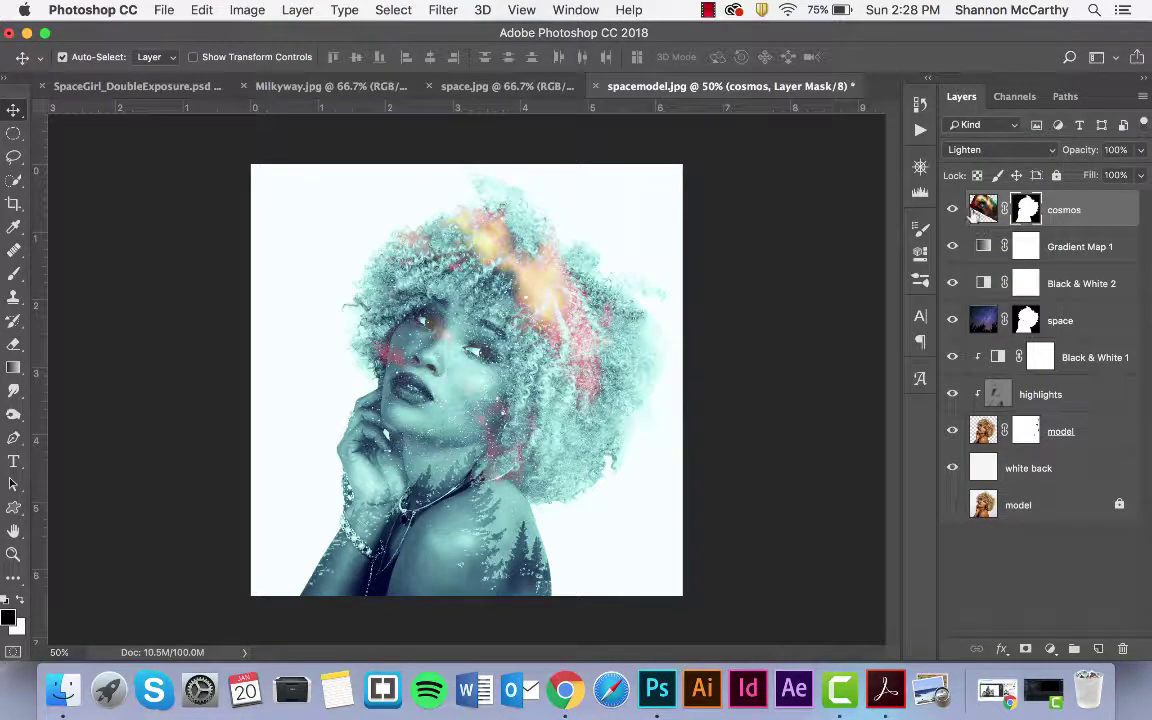
click(985, 149)
click(978, 157)
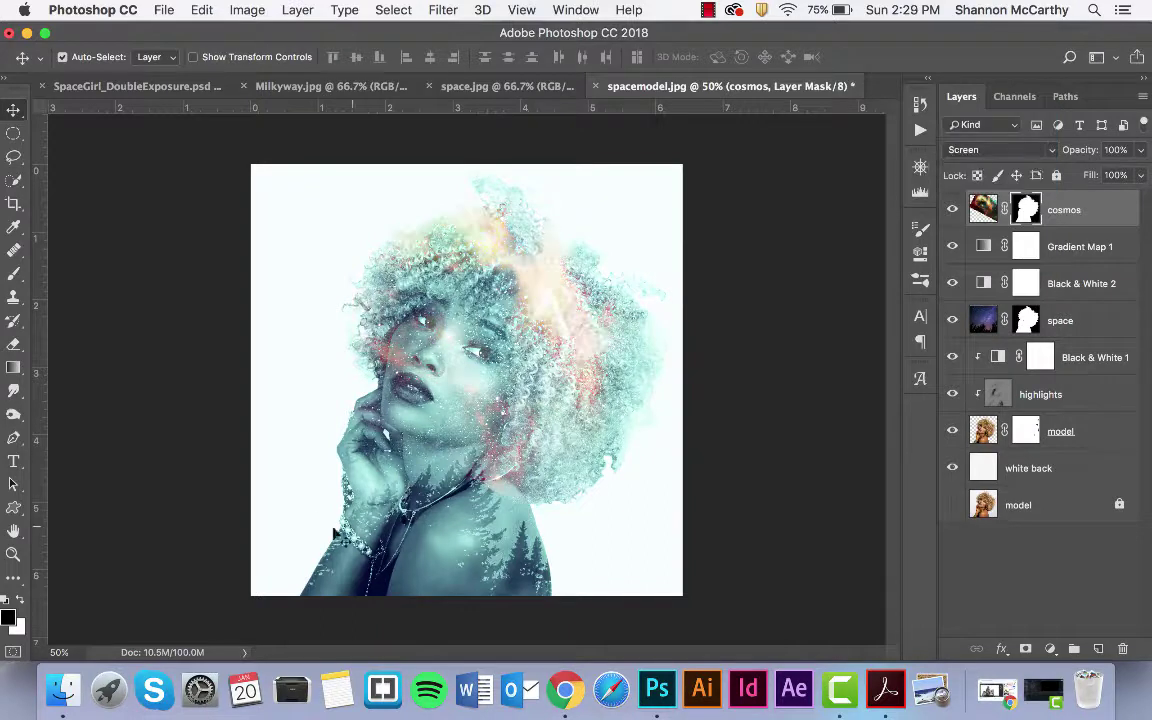
Enlarge the brush to 125 and paint black on the cosmos layer's mask over the model's face and shoulder.
key(b)
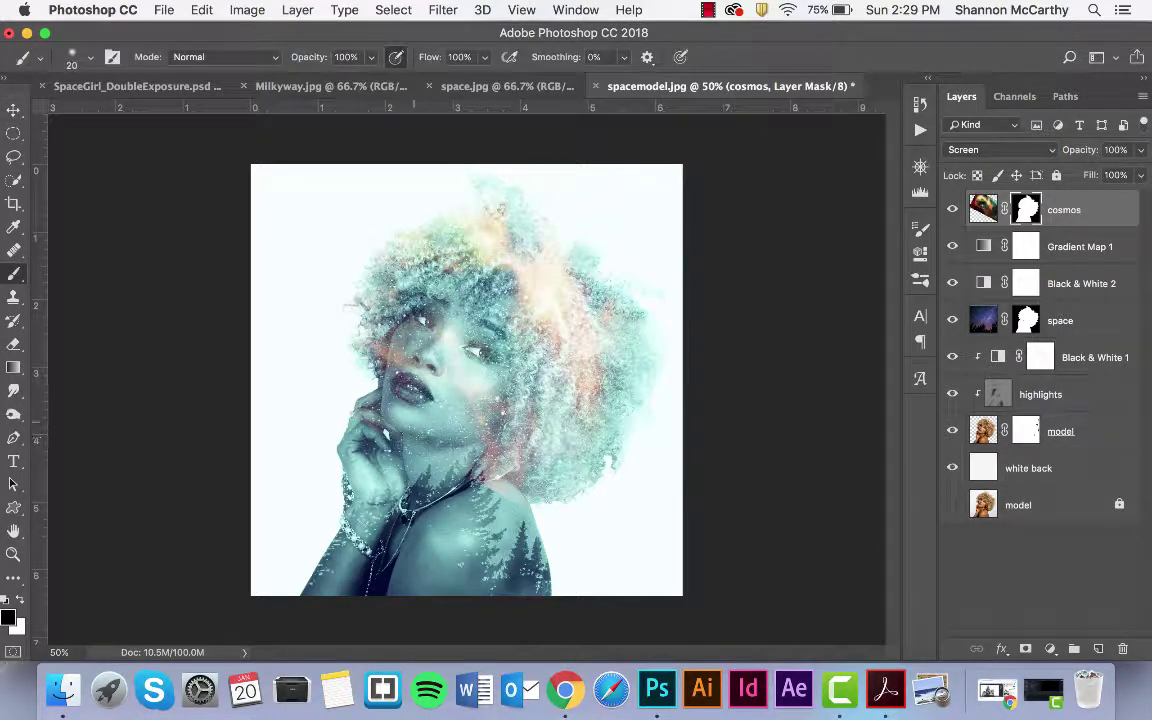
key(bracketright)
key(bracketright)
key(bracketright)
key(bracketright)
key(bracketright)
key(bracketright)
key(bracketright)
key(bracketright)
key(bracketright)
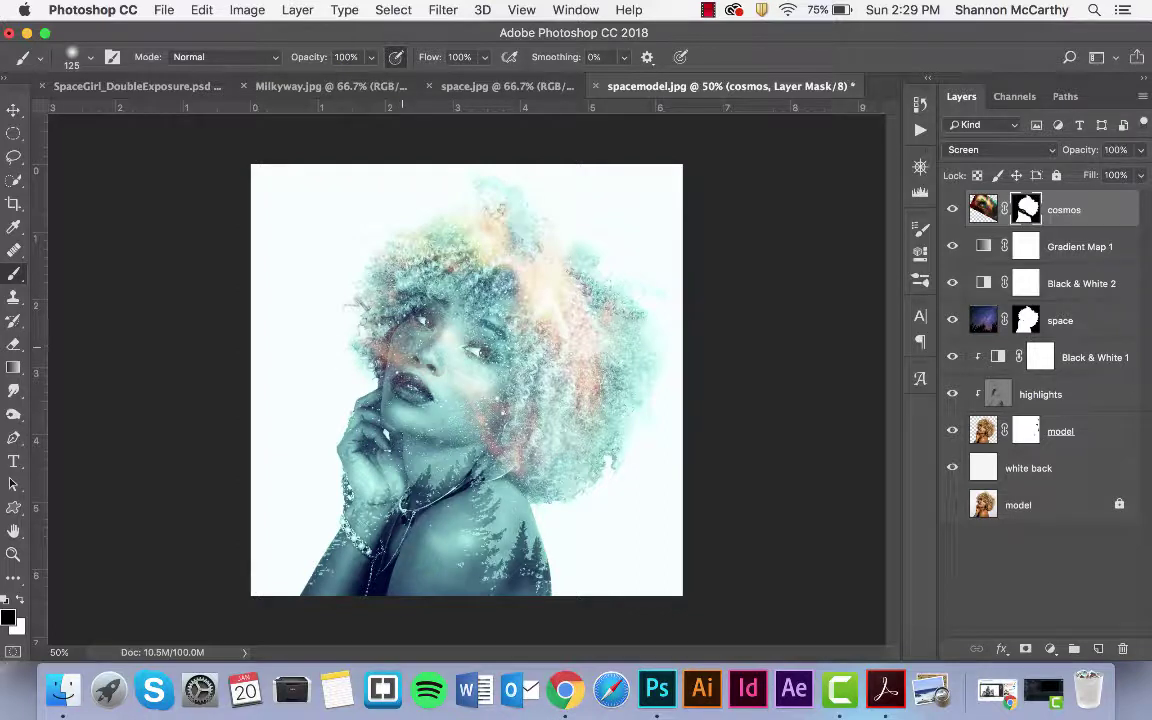
drag(403, 361, 398, 347)
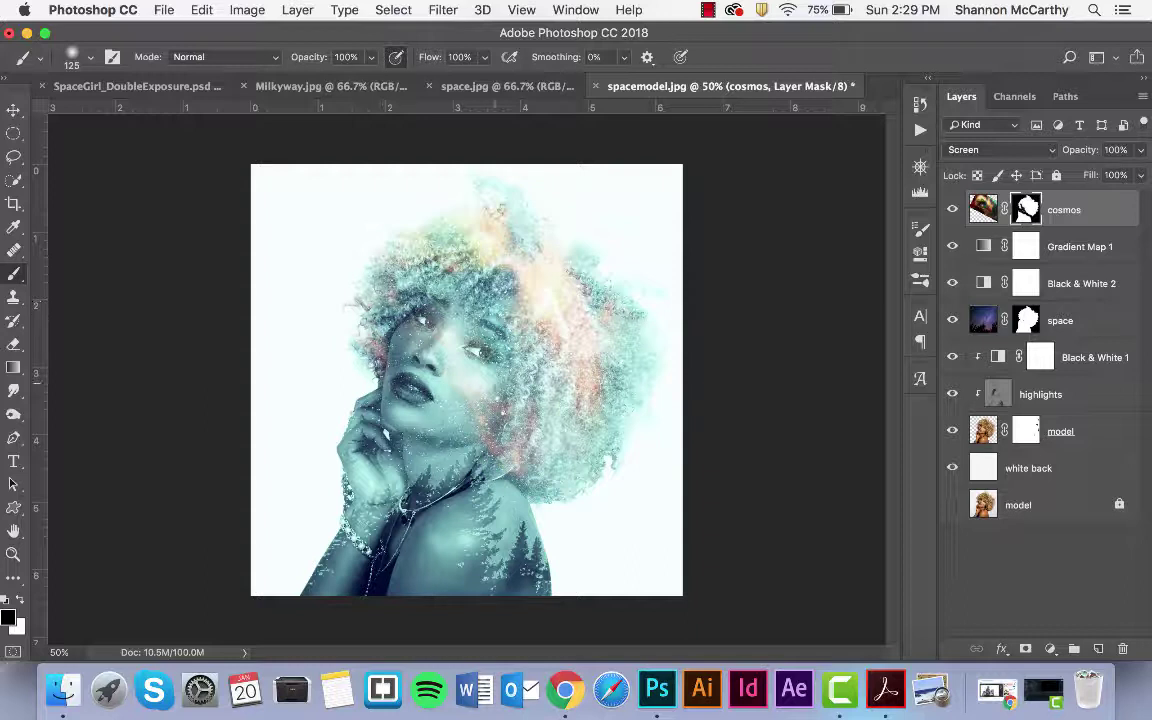
key(v)
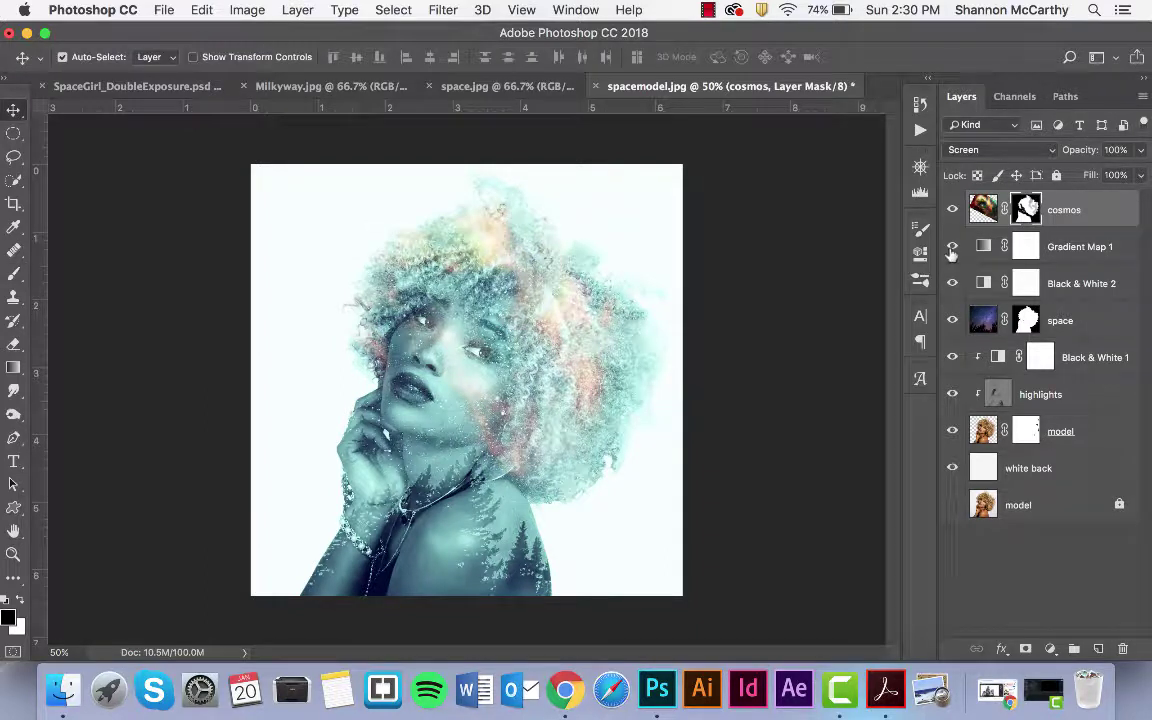